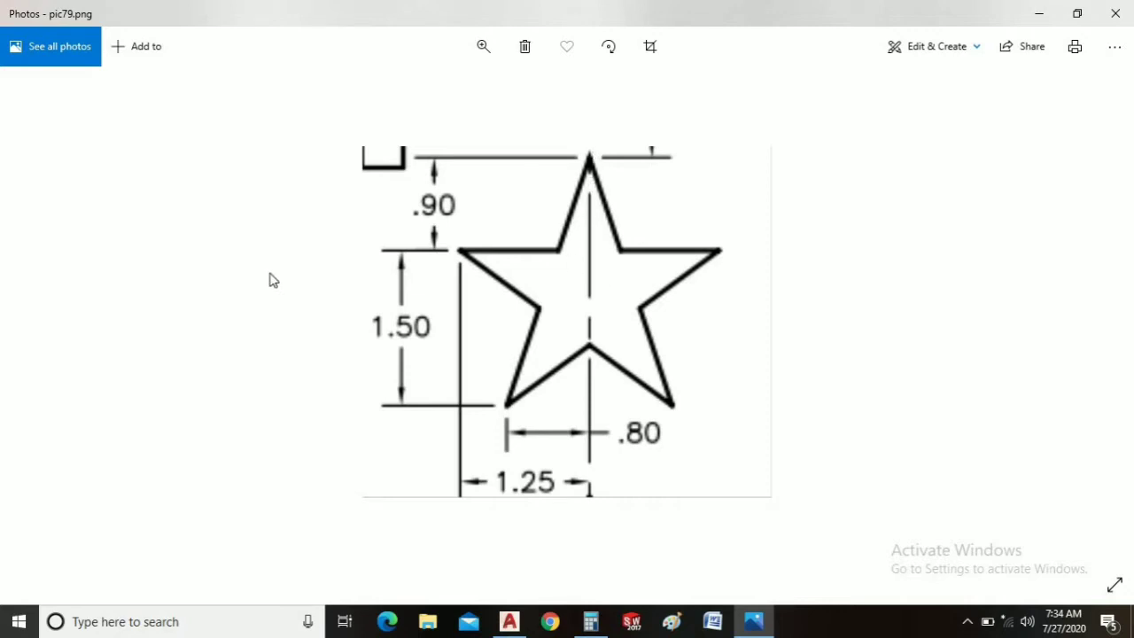
# Switch from the star reference picture to the practice drawing in AutoCAD.
pyautogui.hotkey('alt', 'Tab')
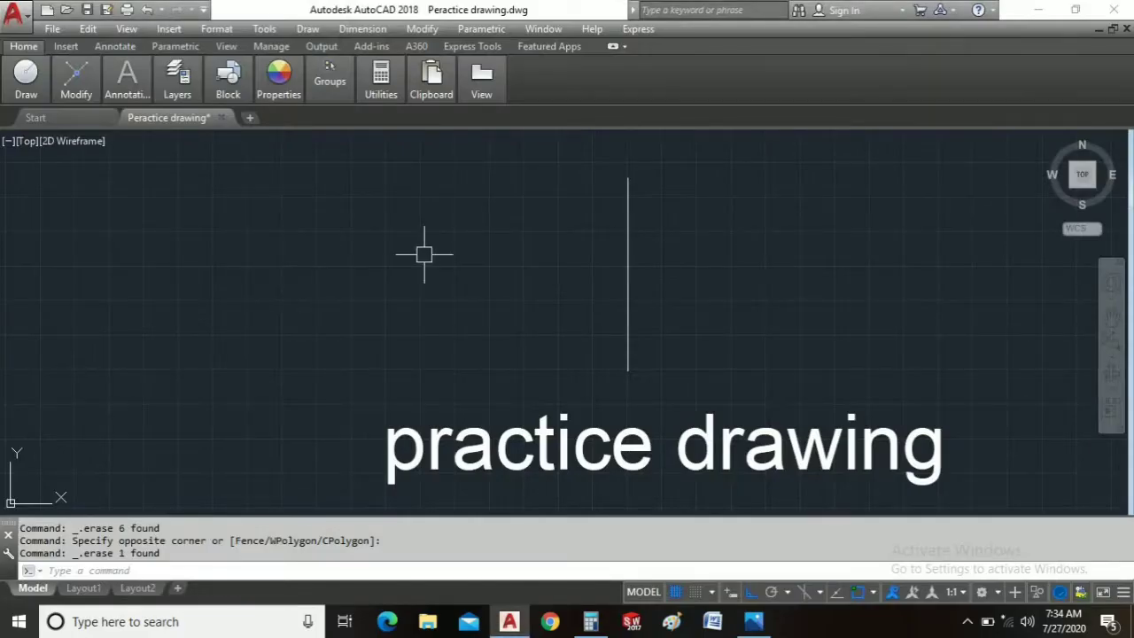
pyautogui.write('l')
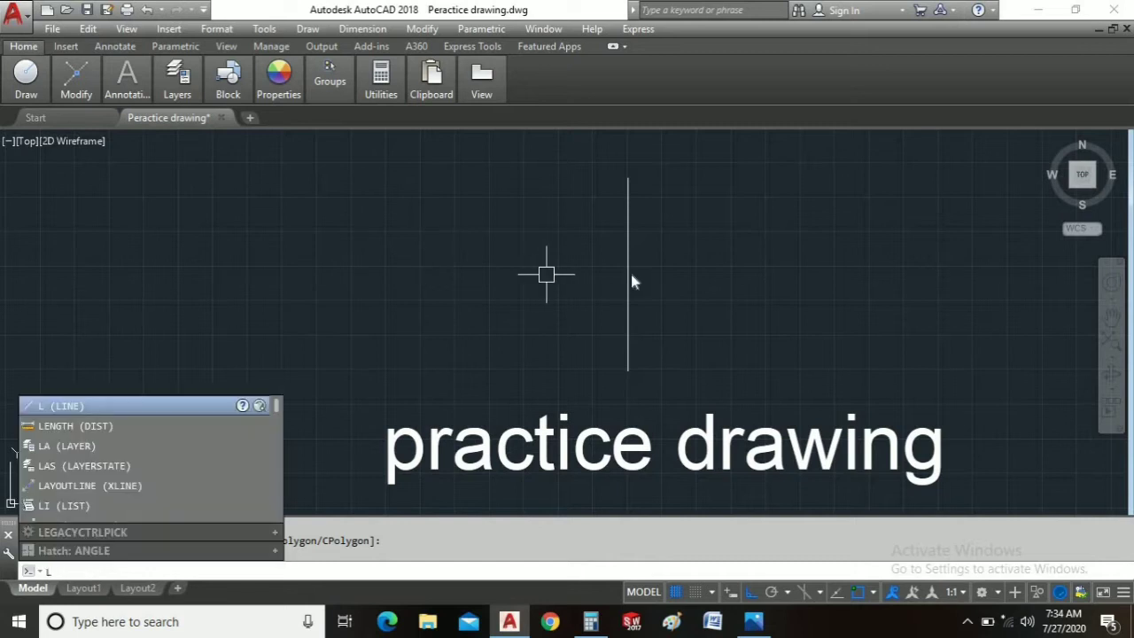
pyautogui.press('Return')
pyautogui.click(617, 199)
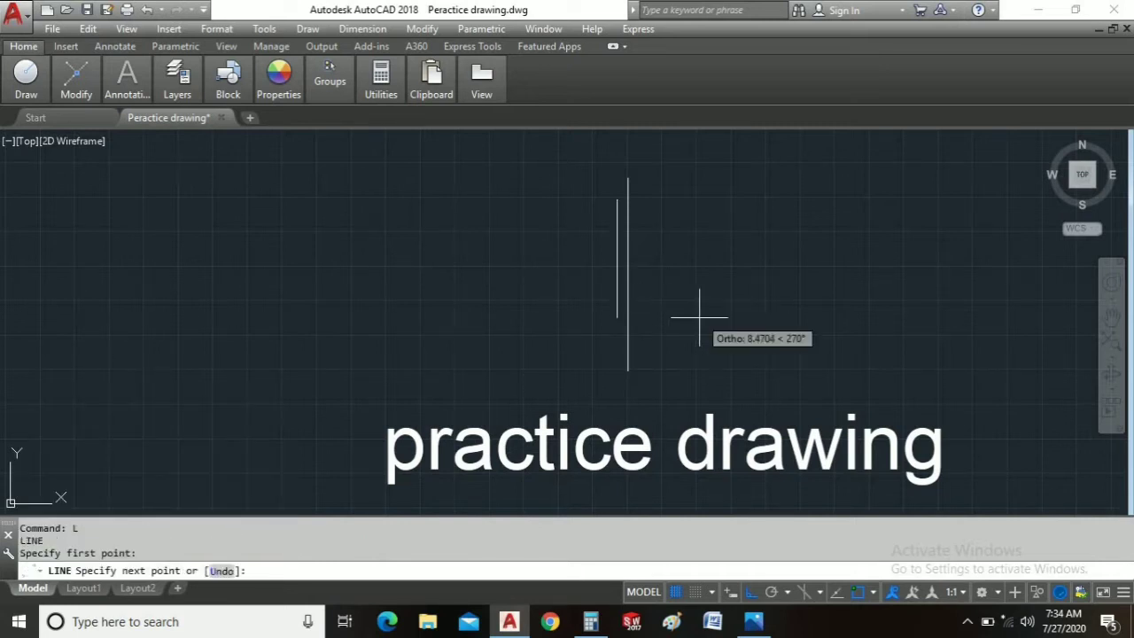
pyautogui.rightClick(684, 309)
pyautogui.click(731, 337)
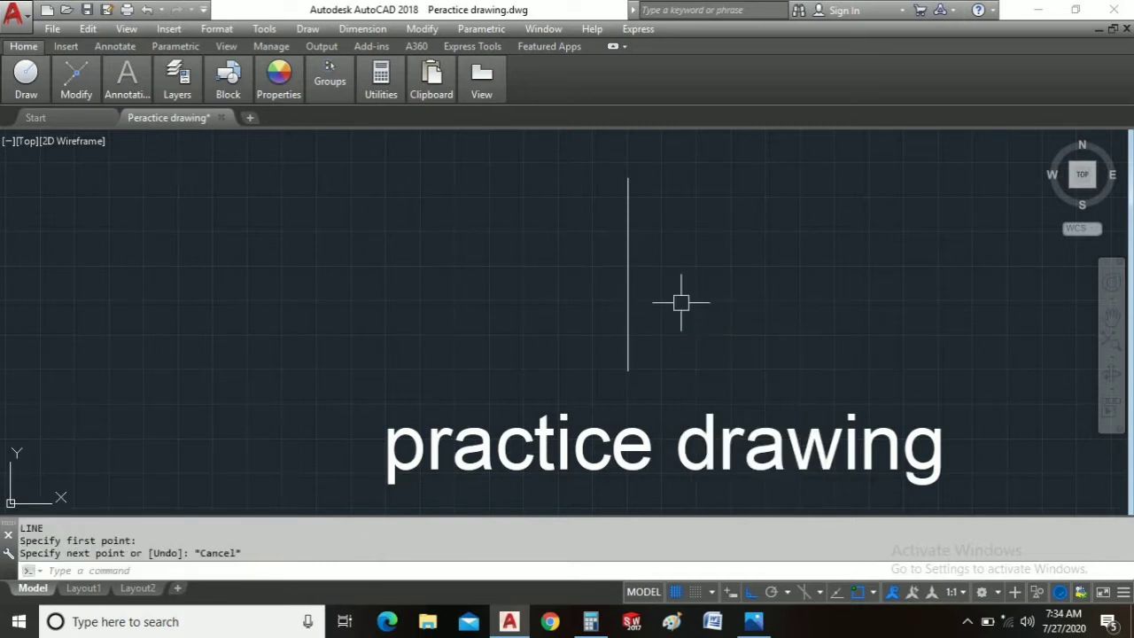
# Change the linetype of the existing vertical line to the center linetype in its properties.
pyautogui.click(626, 212)
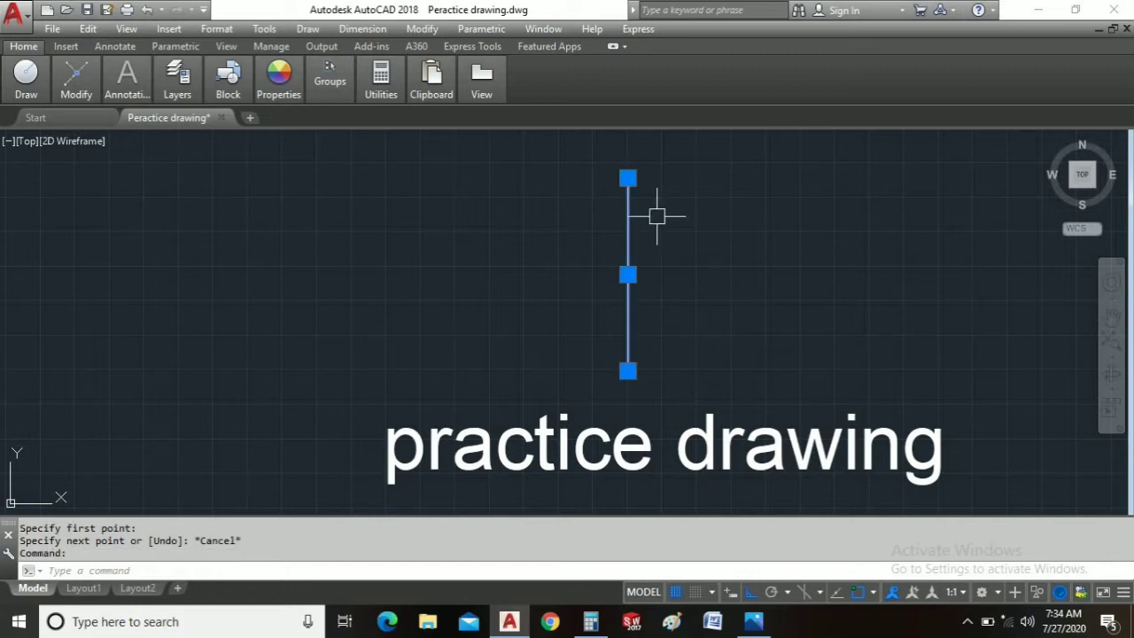
pyautogui.hotkey('ctrl', '1')
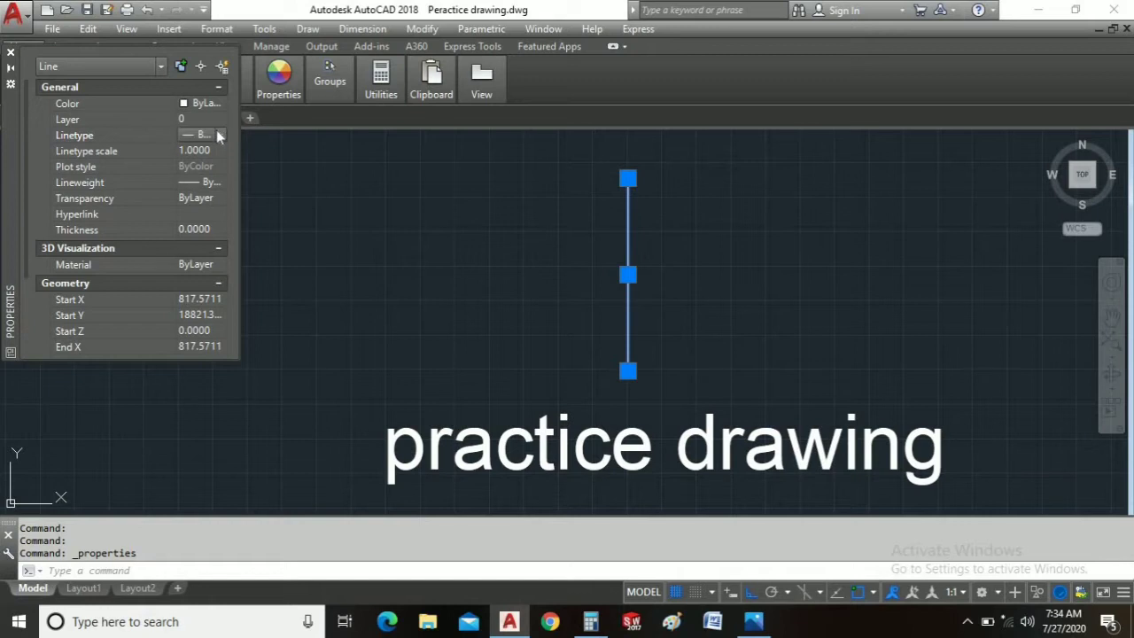
pyautogui.click(219, 134)
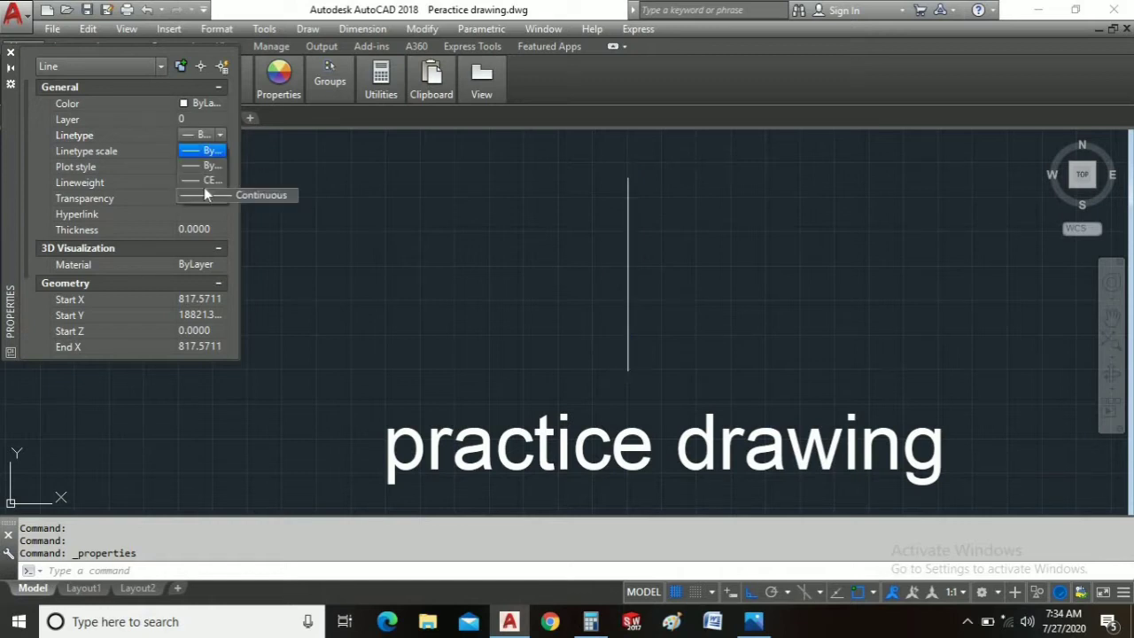
pyautogui.click(203, 184)
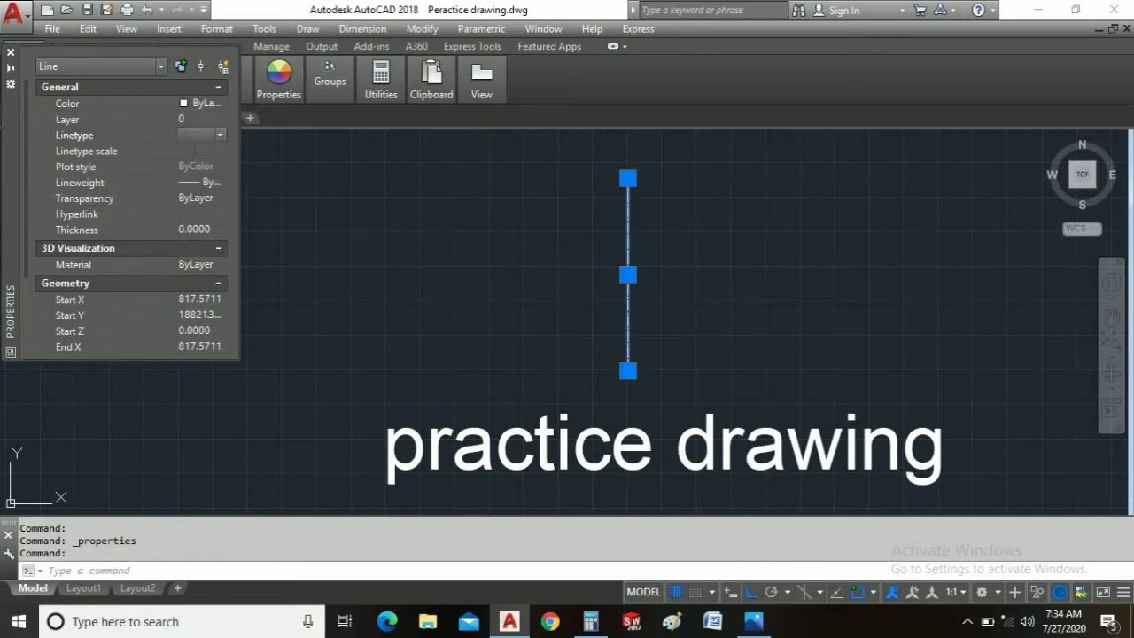
# Set the vertical centerline's linetype scale to 10 and close its properties.
pyautogui.click(195, 151)
pyautogui.write('5')
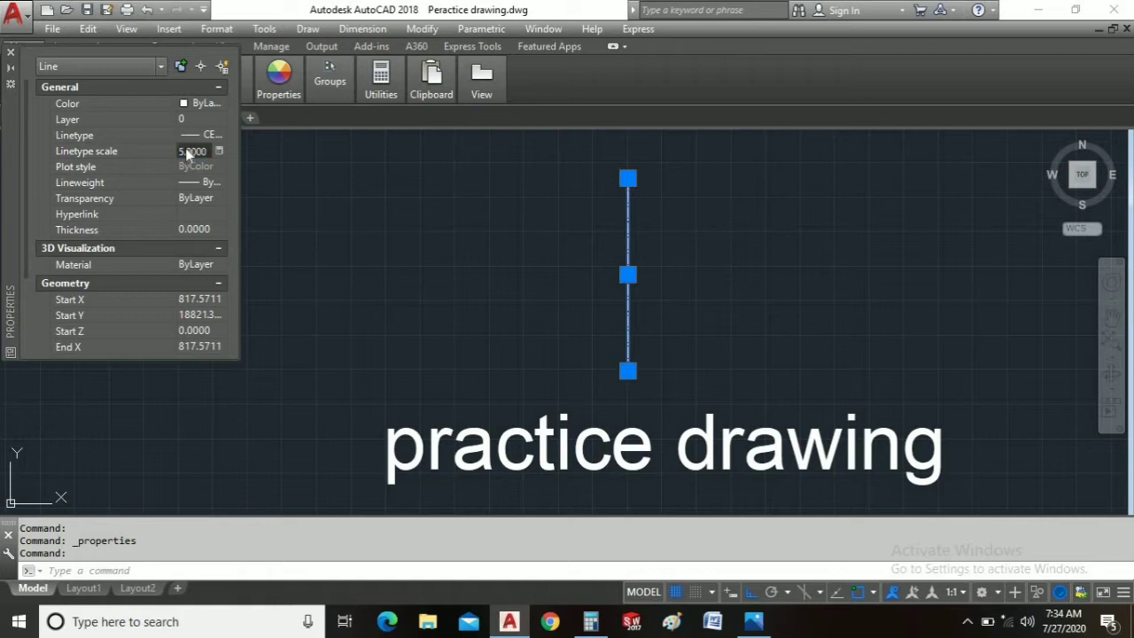
pyautogui.press('Return')
pyautogui.click(206, 151)
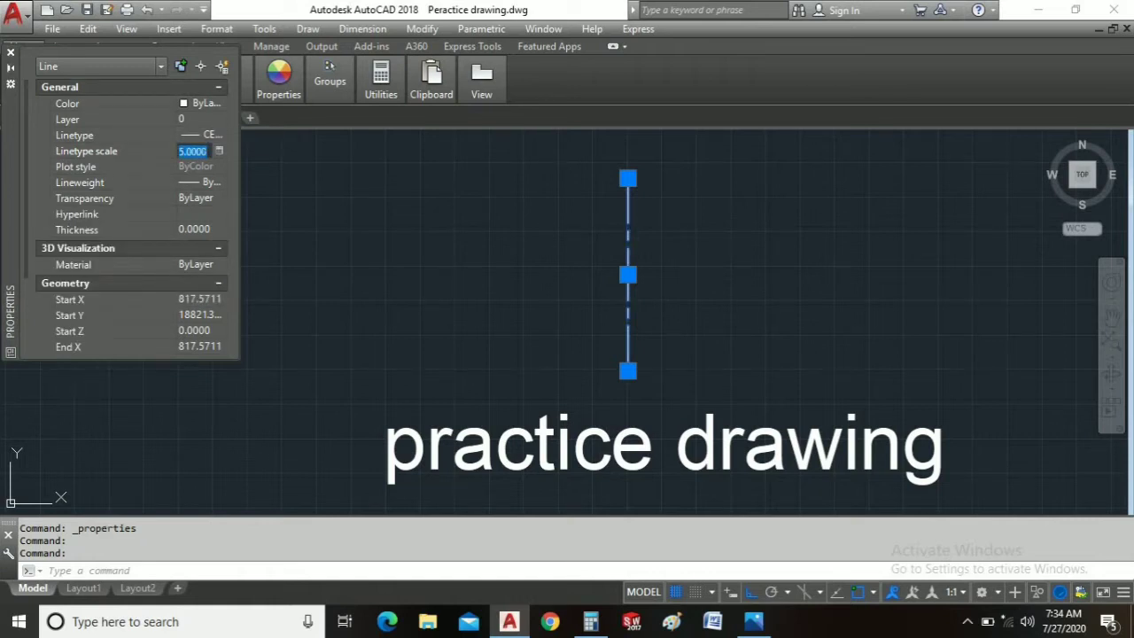
pyautogui.write('10')
pyautogui.press('Return')
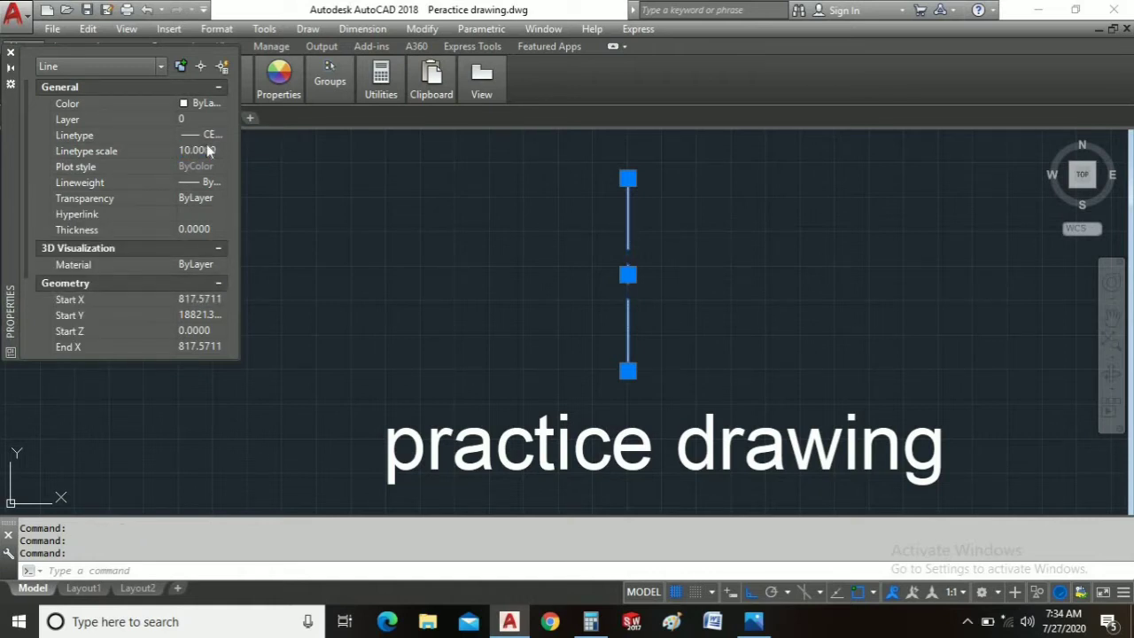
pyautogui.click(11, 52)
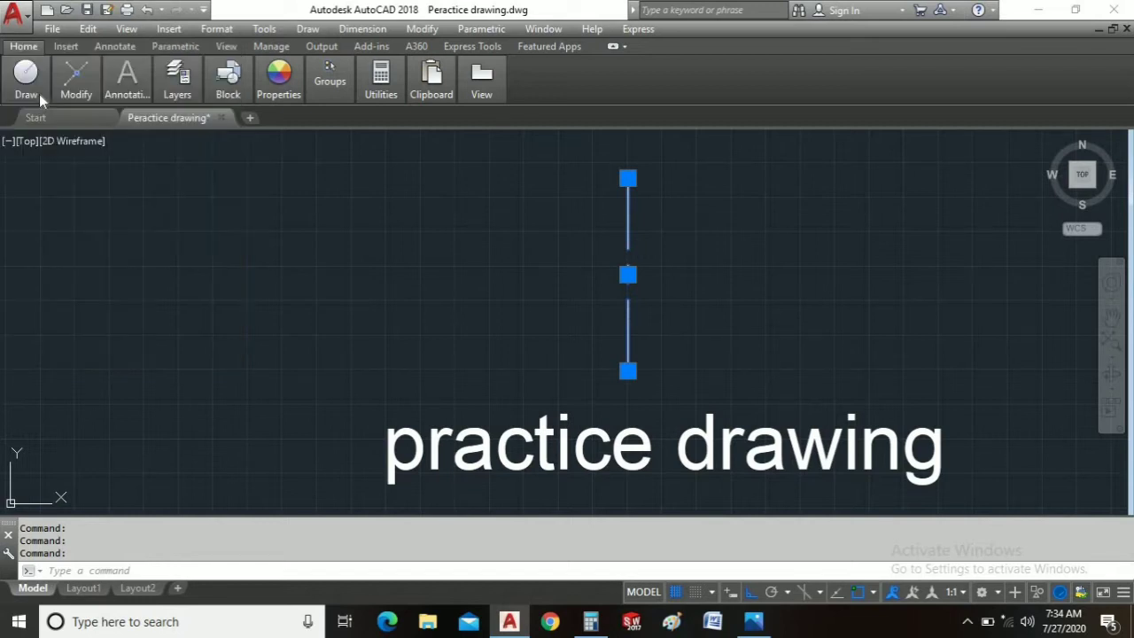
pyautogui.hotkey('ctrl', '1')
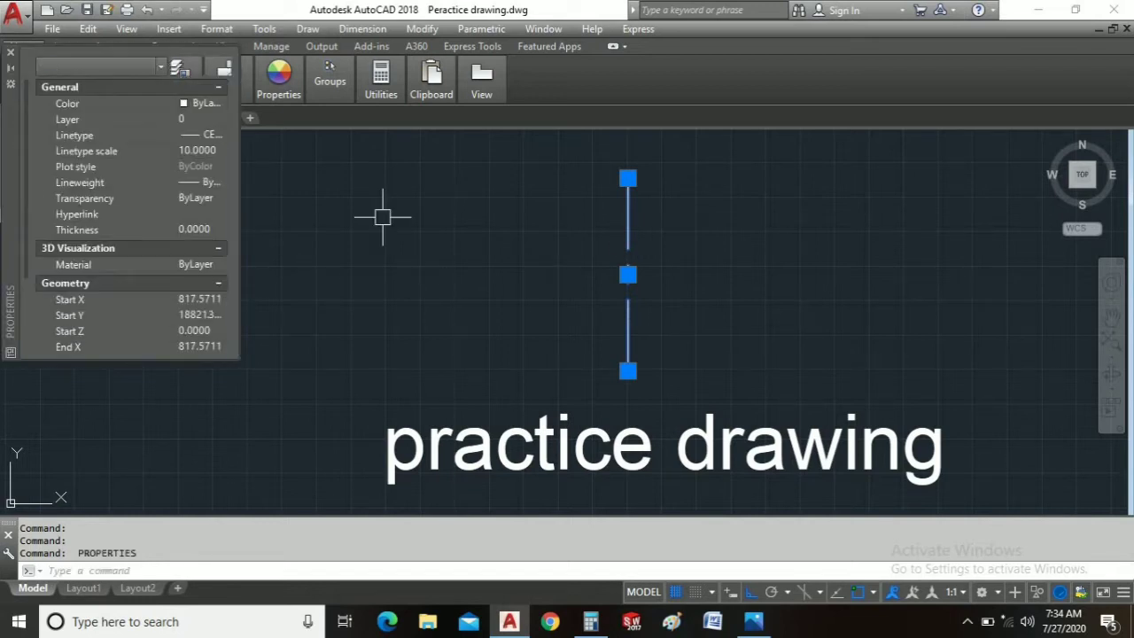
pyautogui.click(10, 52)
# Draw a line from the top end of the vertical centerline straight down by .90.
pyautogui.write('1')
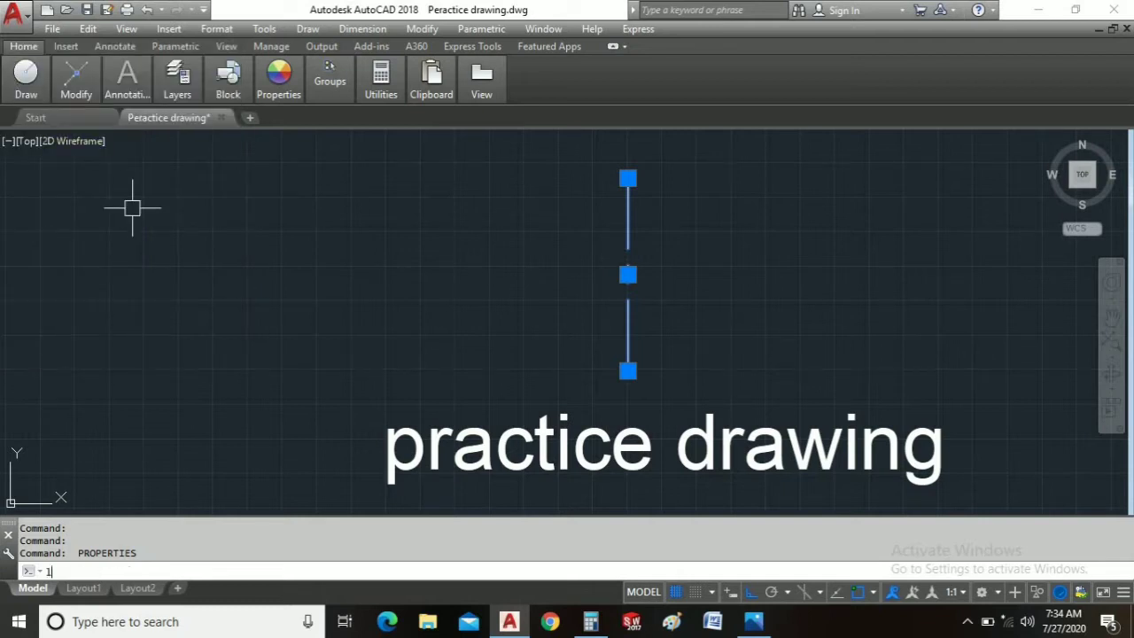
pyautogui.press('Return')
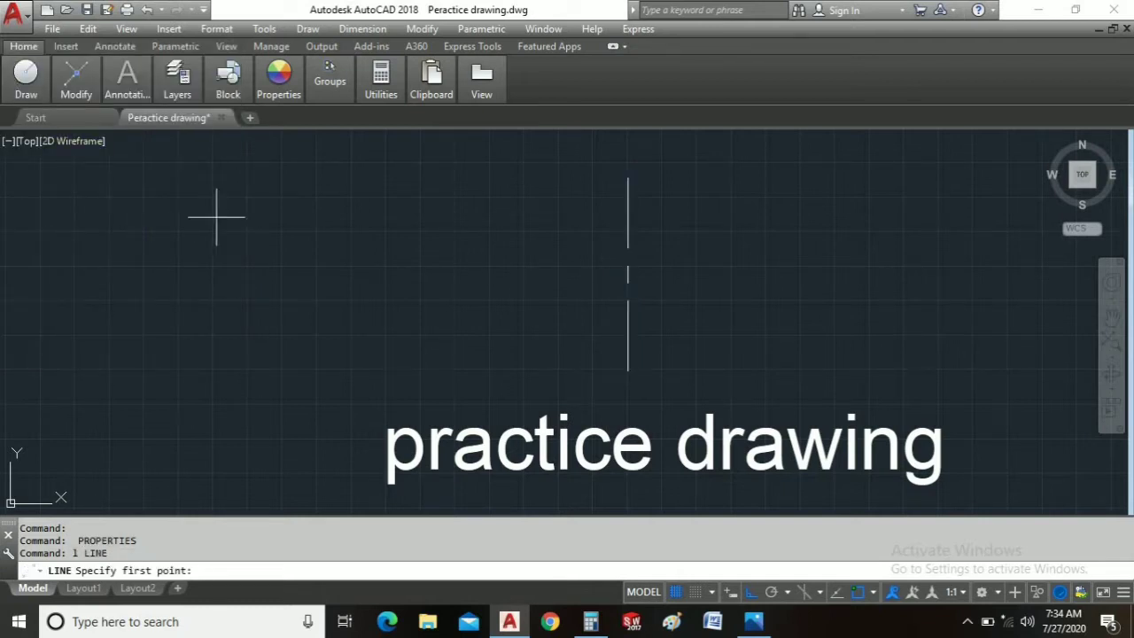
pyautogui.click(627, 177)
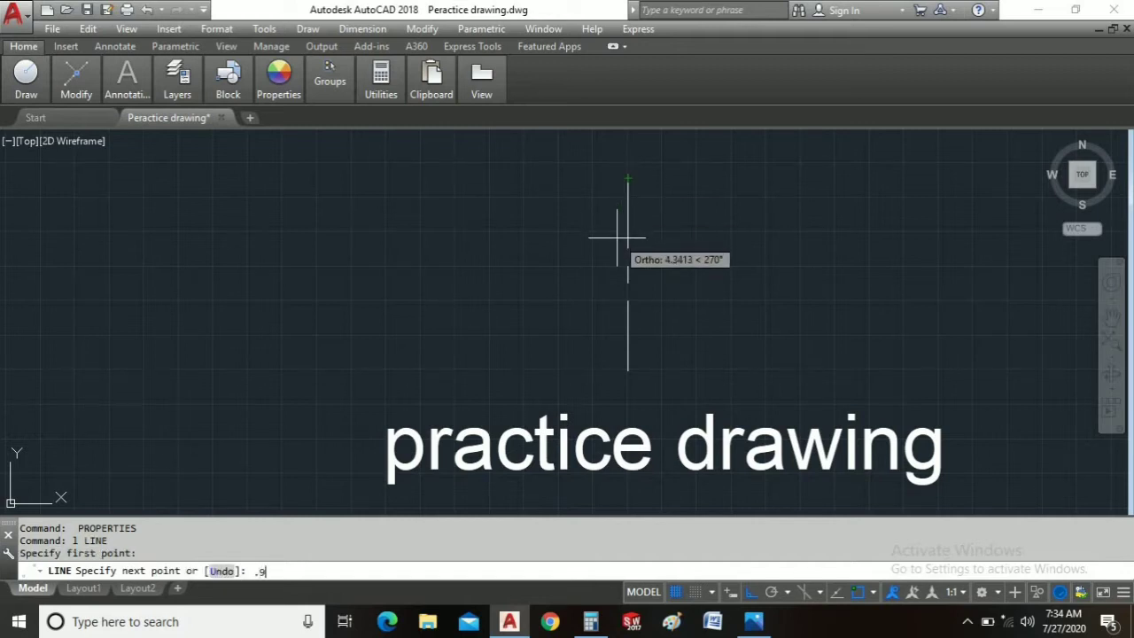
pyautogui.write('.90')
pyautogui.press('Return')
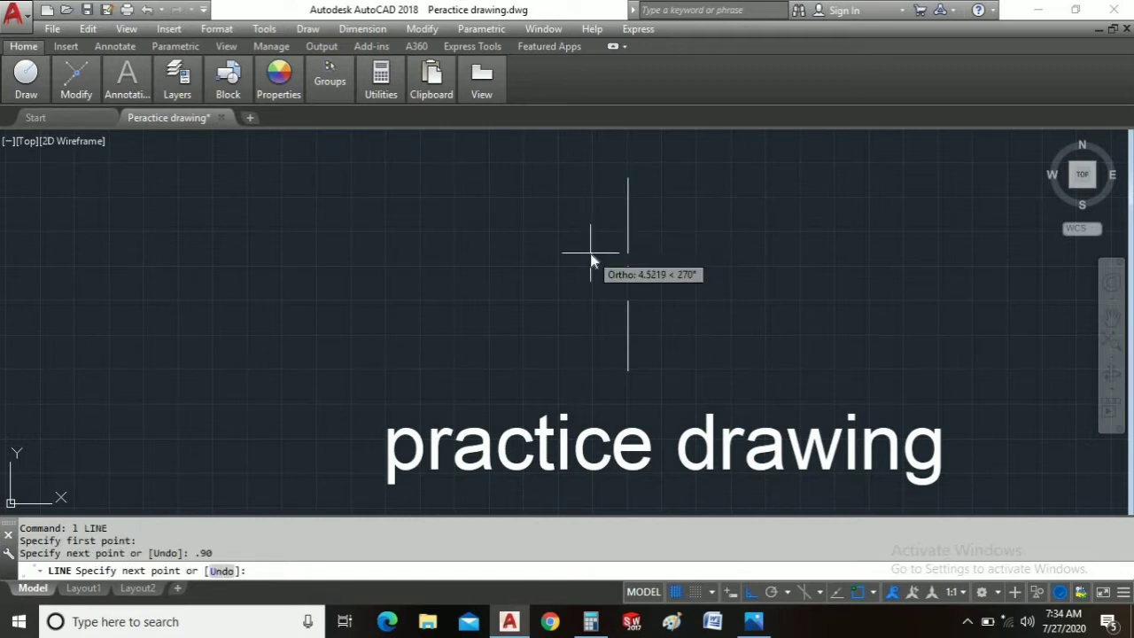
# Check the star reference picture, continue the line horizontally 1.25 to the left, and end the Line command.
pyautogui.hotkey('alt', 'Tab')
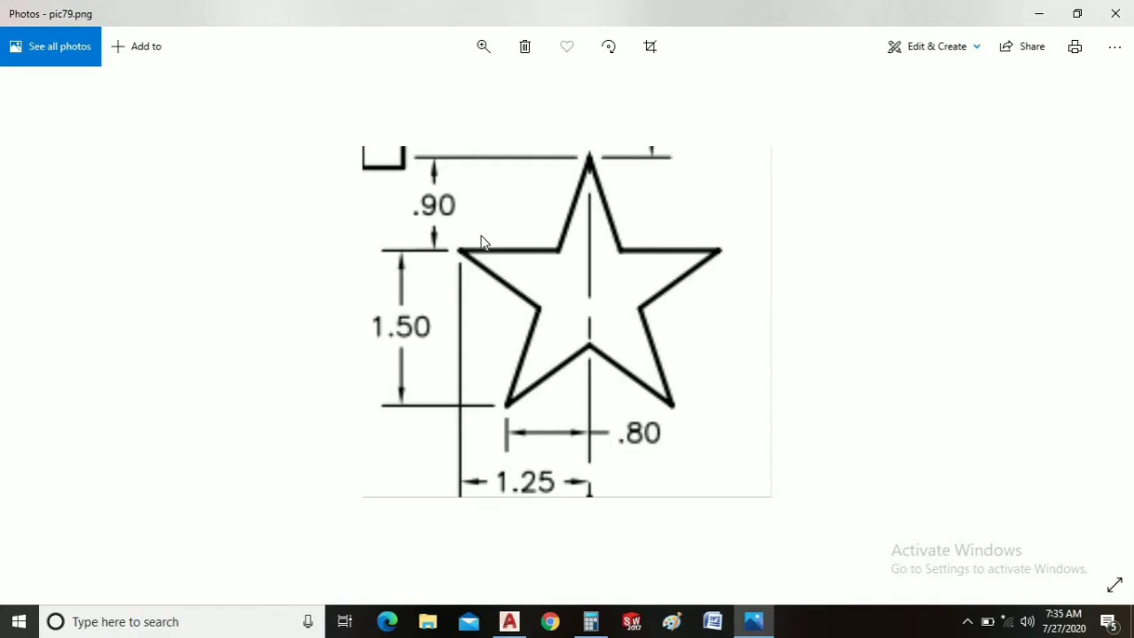
pyautogui.hotkey('alt', 'Tab')
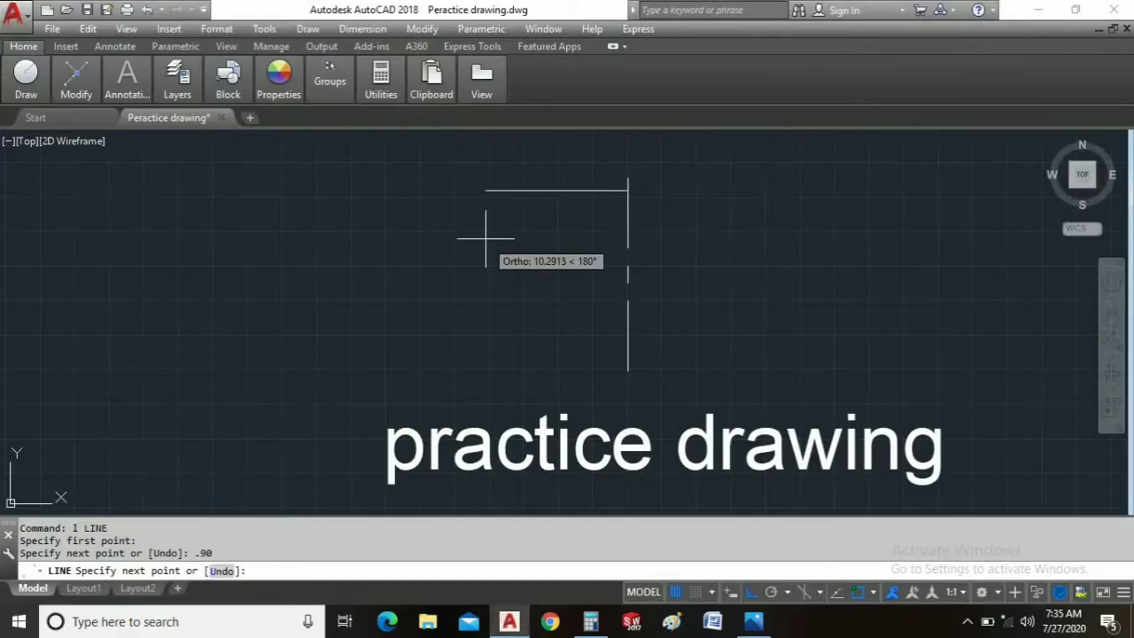
pyautogui.hotkey('alt', 'Tab')
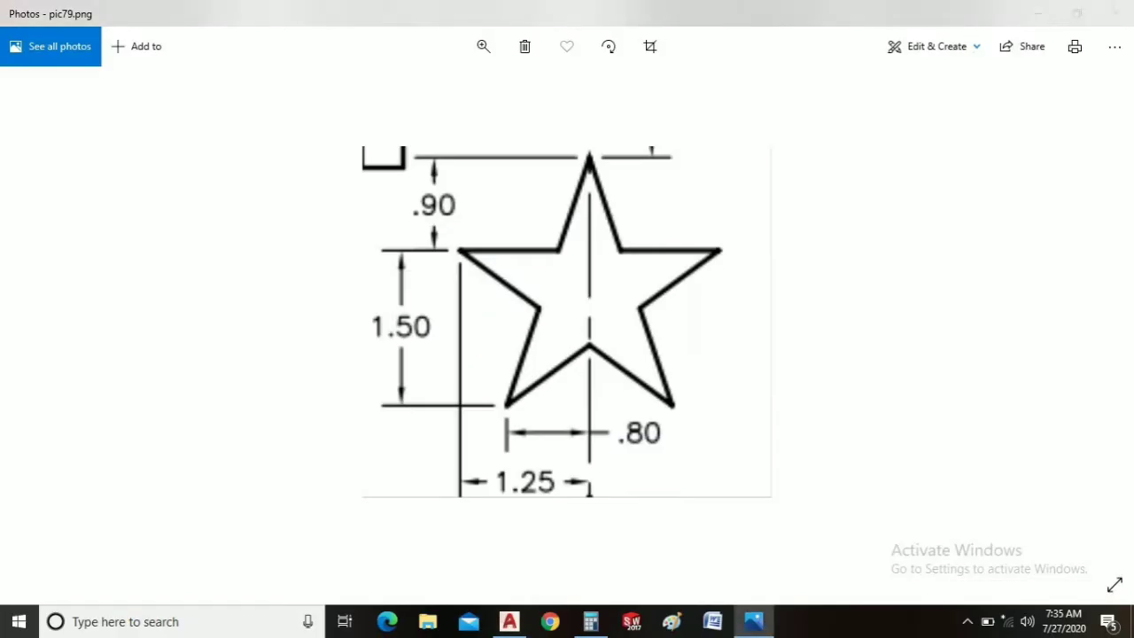
pyautogui.hotkey('alt', 'Tab')
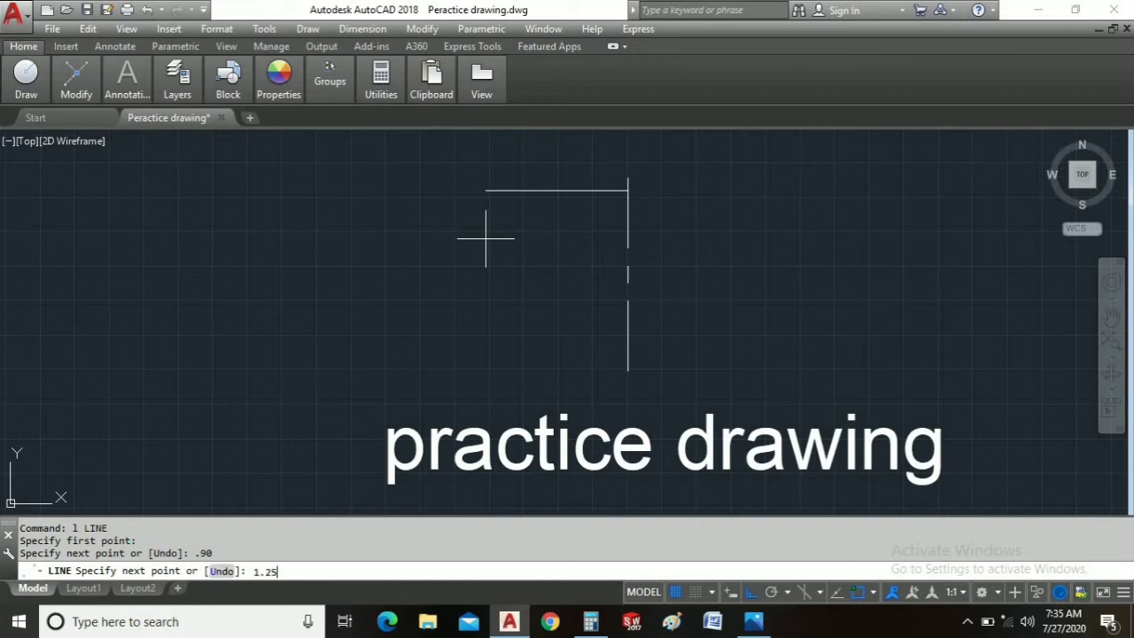
pyautogui.press('Return')
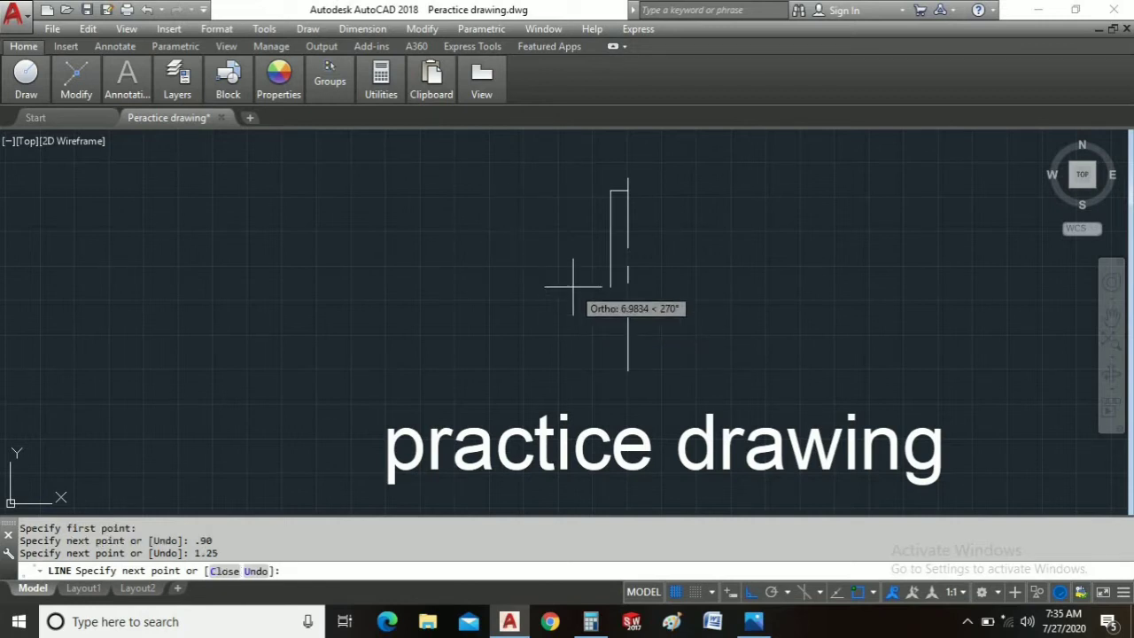
pyautogui.hotkey('alt', 'Tab')
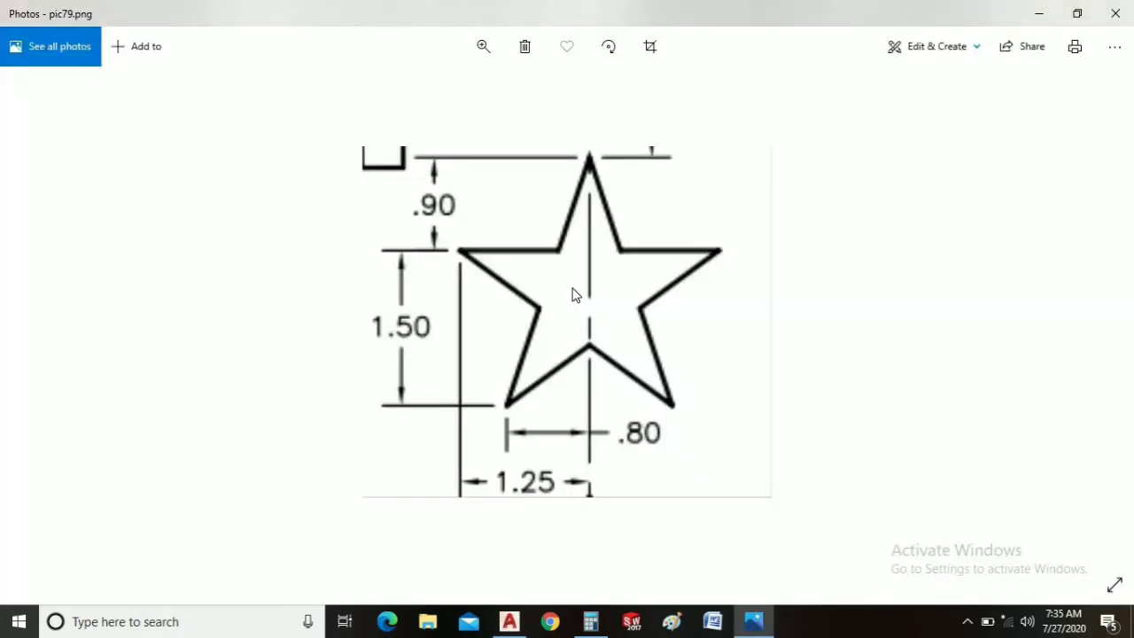
pyautogui.hotkey('alt', 'Tab')
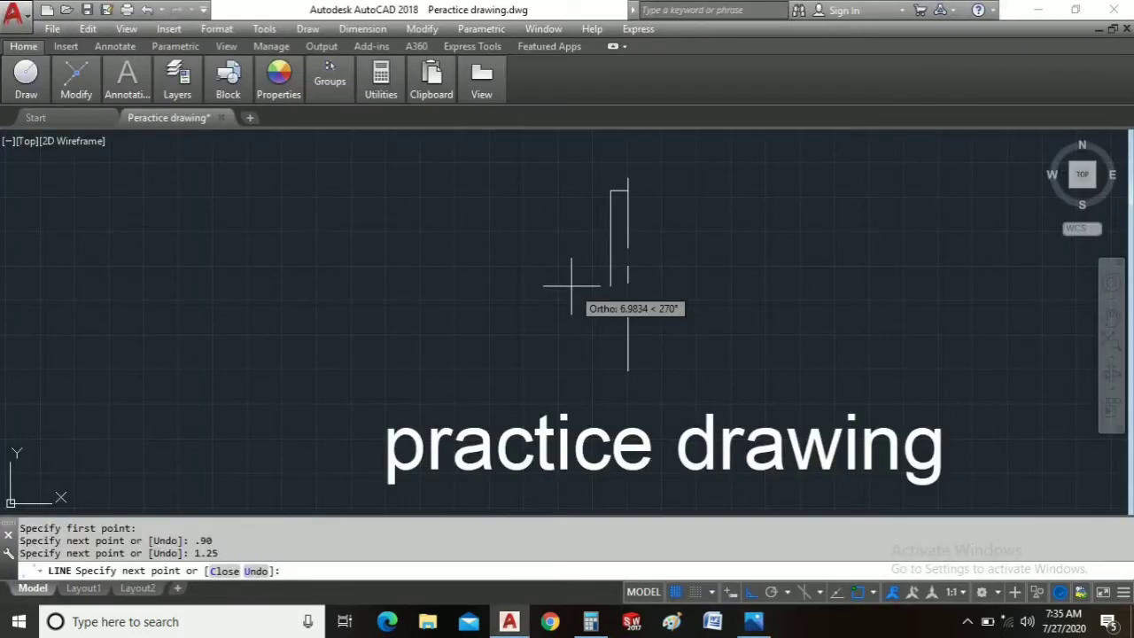
pyautogui.hotkey('alt', 'Tab')
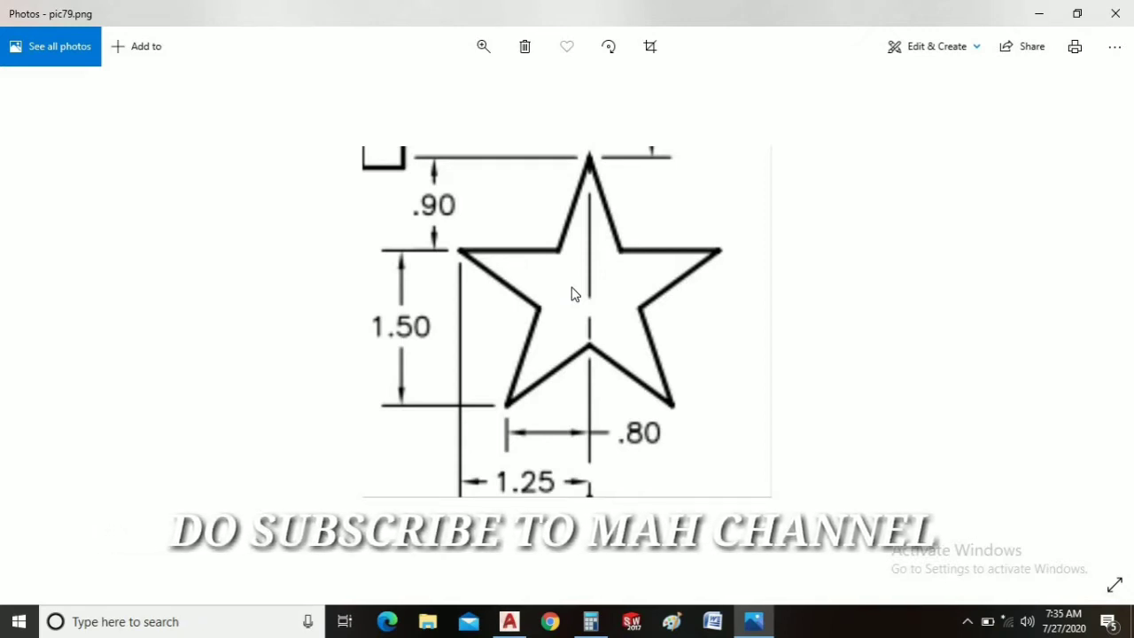
pyautogui.hotkey('alt', 'Tab')
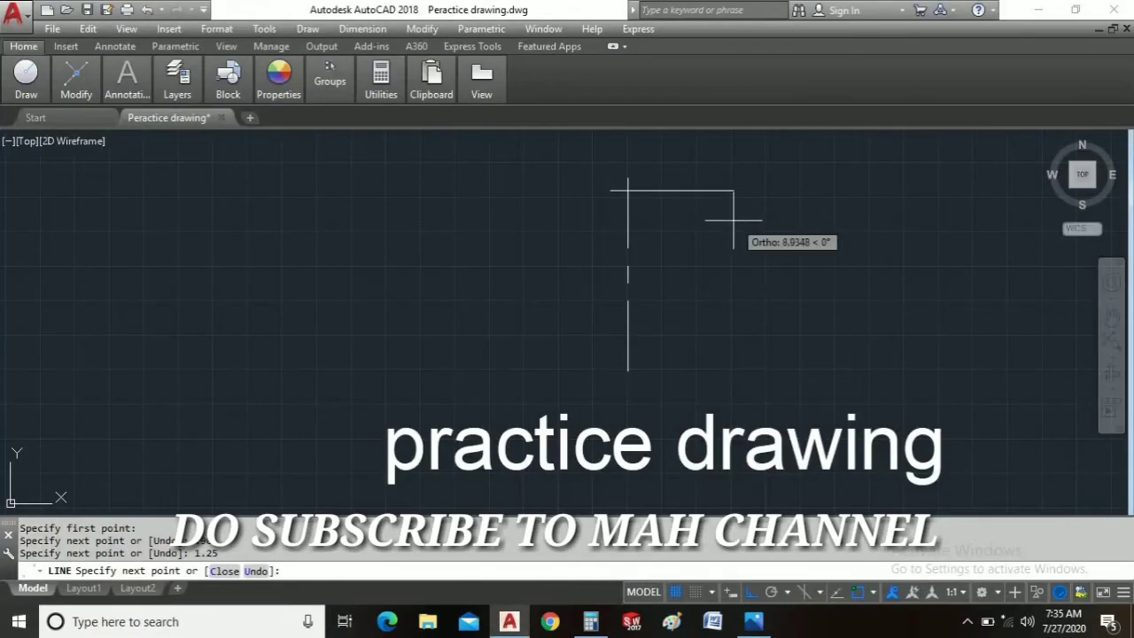
pyautogui.rightClick(590, 224)
pyautogui.click(626, 235)
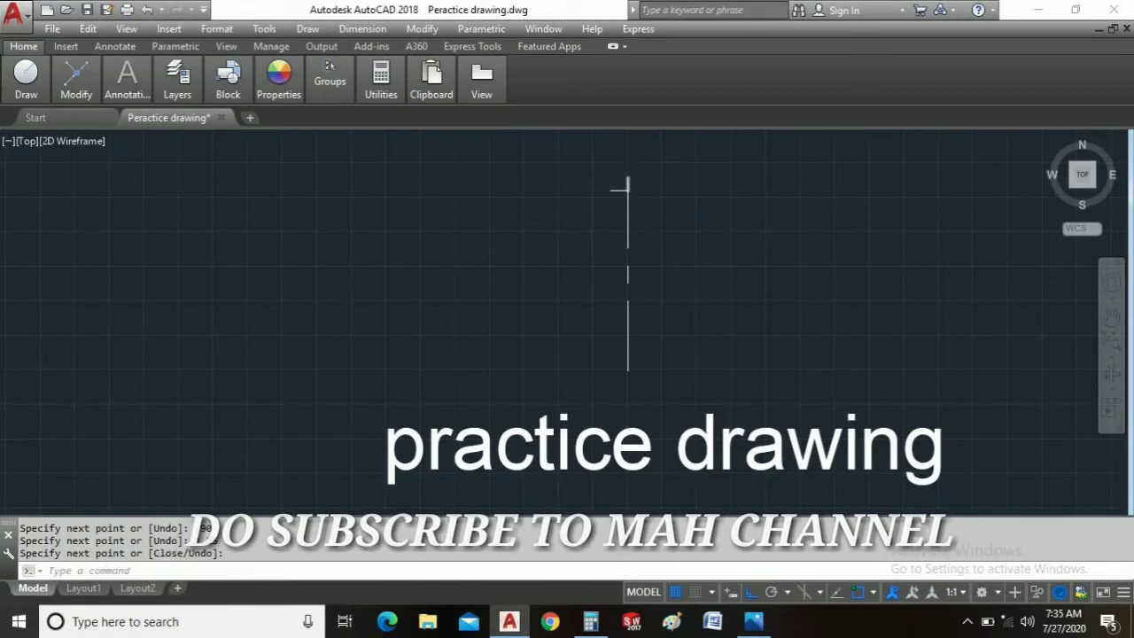
# Draw a vertical line from the centerline's top end down along it, past the 1.25 horizontal line.
pyautogui.press('Return')
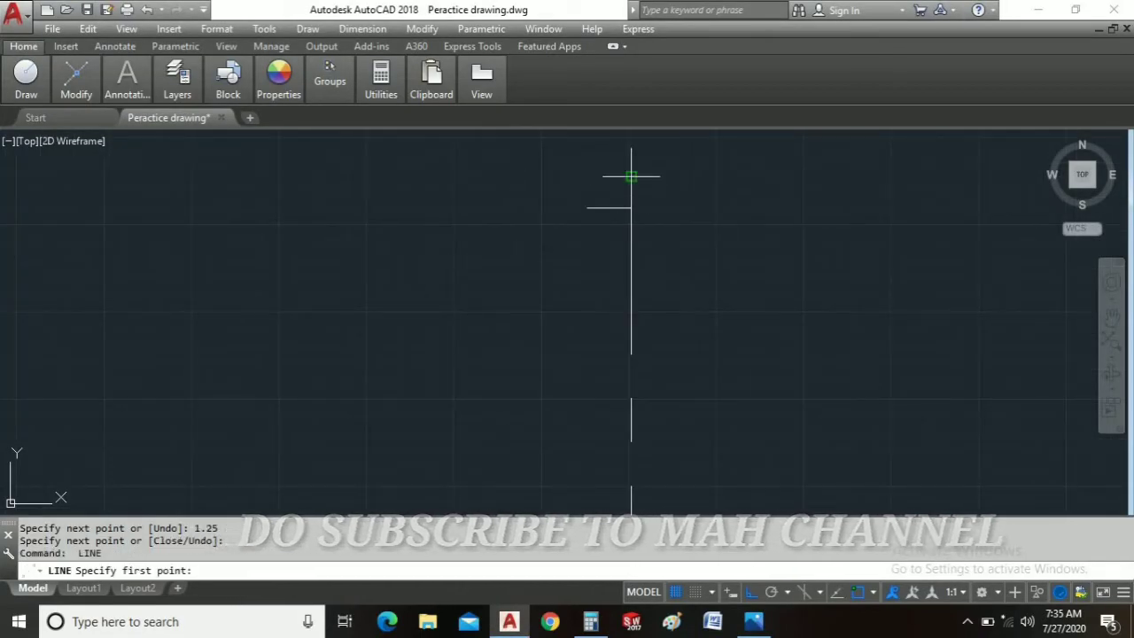
pyautogui.click(630, 176)
pyautogui.click(631, 274)
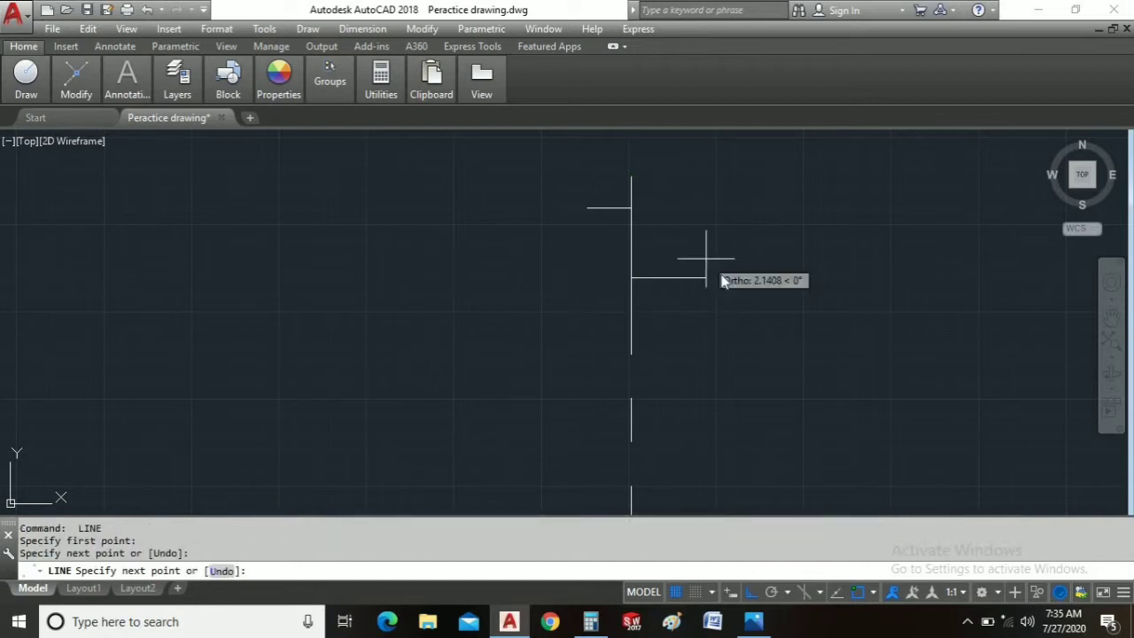
pyautogui.rightClick(709, 258)
pyautogui.click(746, 268)
# Rotate the newly drawn vertical line by -30 degrees about its top endpoint.
pyautogui.click(637, 256)
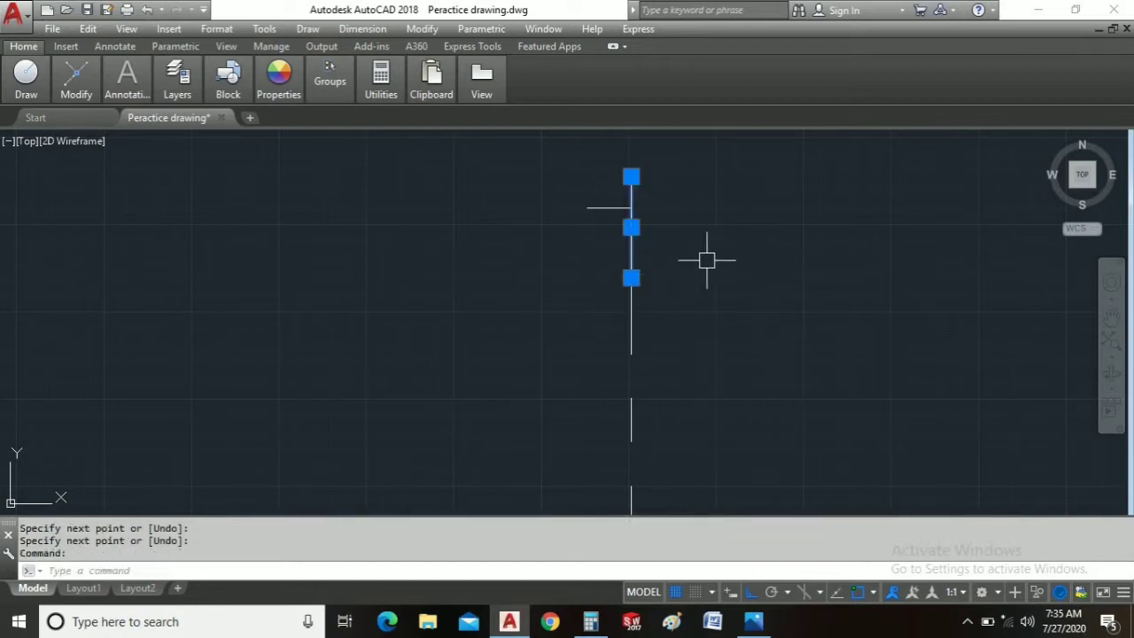
pyautogui.write('ro')
pyautogui.press('Return')
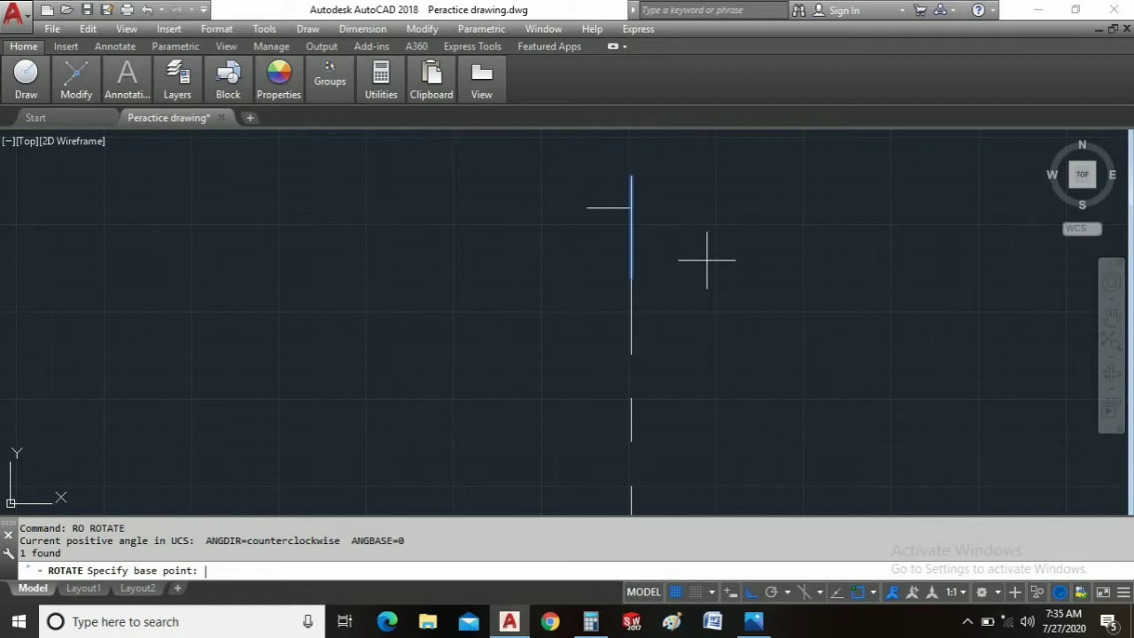
pyautogui.click(631, 176)
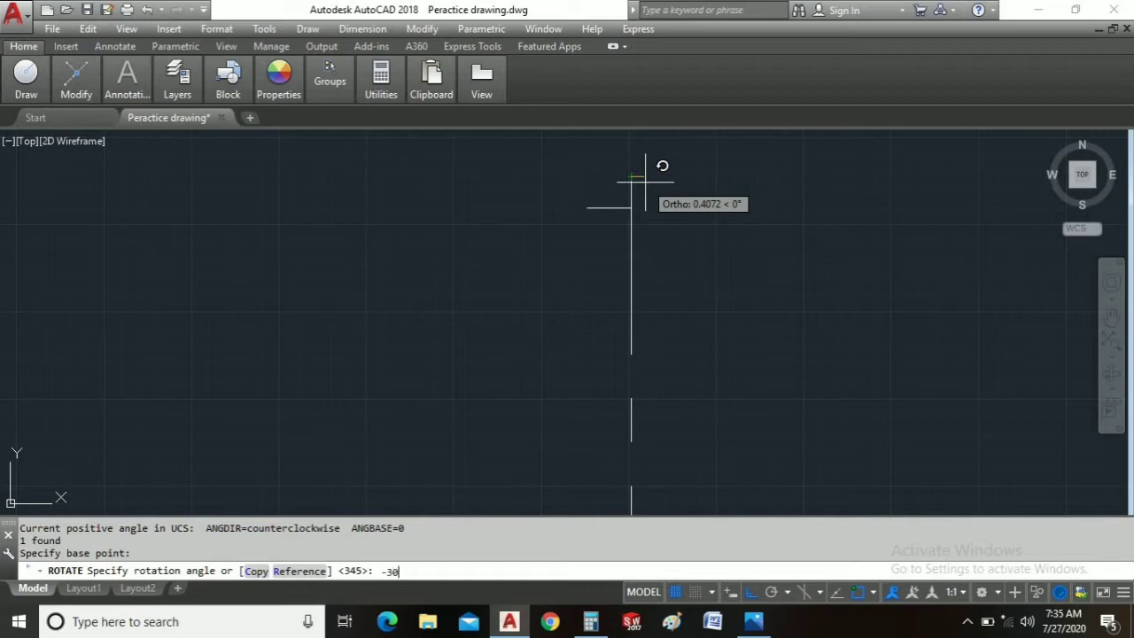
pyautogui.press('Return')
# Trim the horizontal line between the slanted line and the centerline, and the part of the slanted line below the horizontal.
pyautogui.scroll(5, 594, 199)
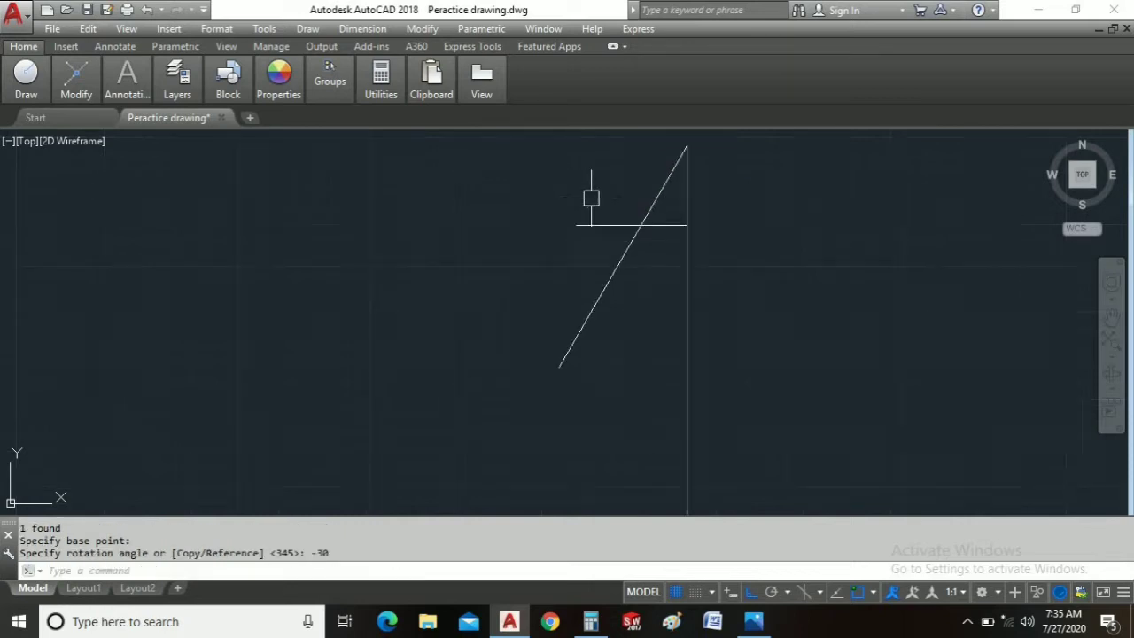
pyautogui.scroll(2, 591, 199)
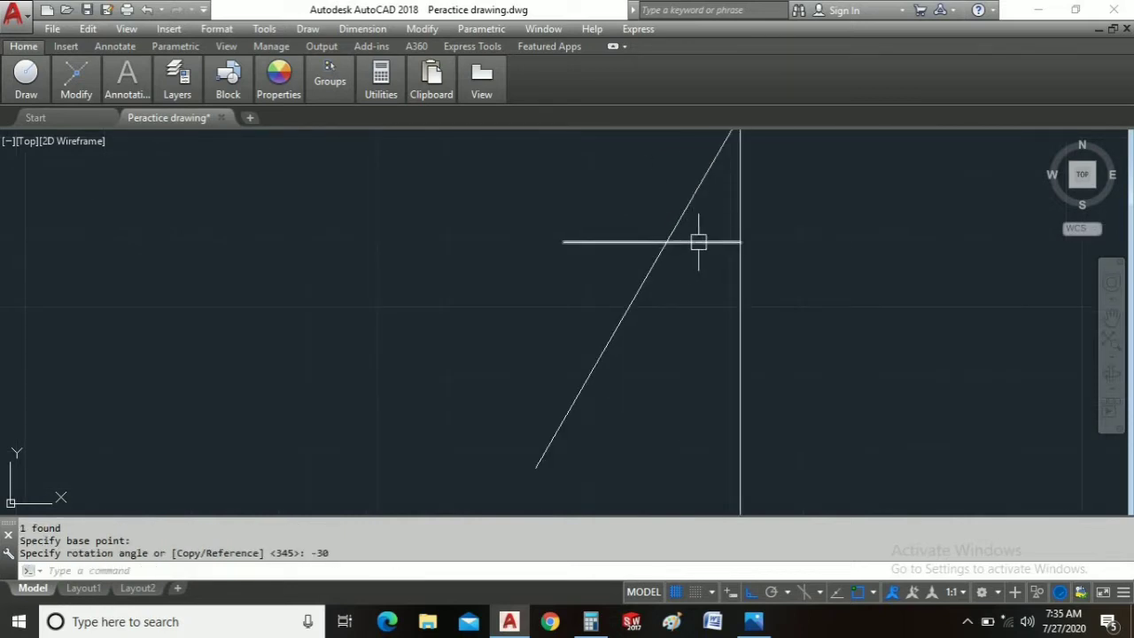
pyautogui.write('tr')
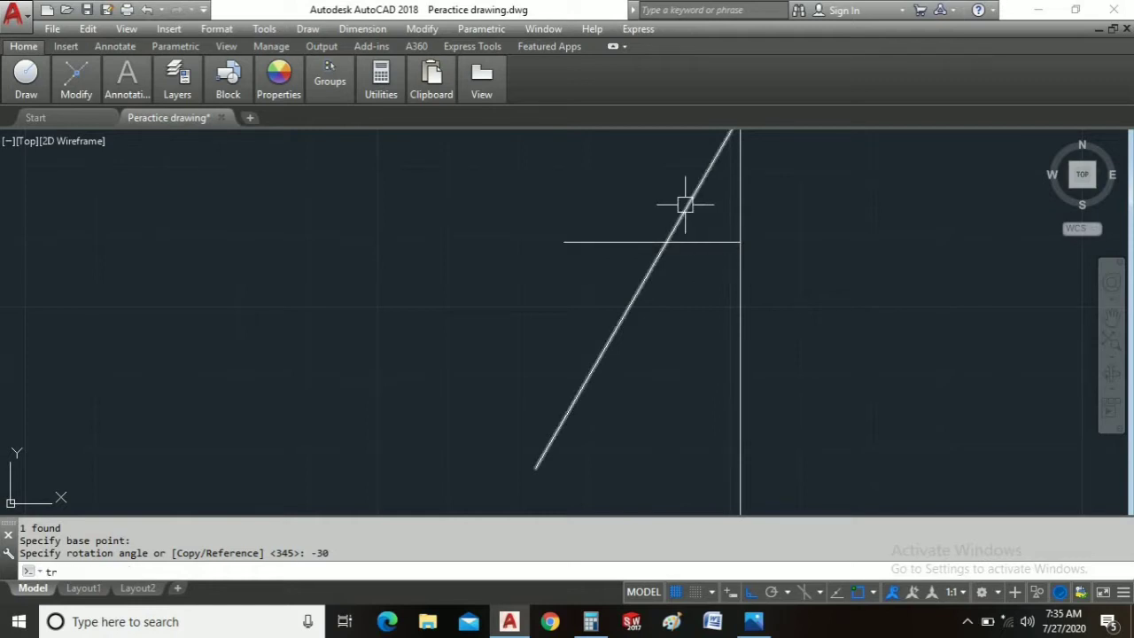
pyautogui.press('Return')
pyautogui.press('Return')
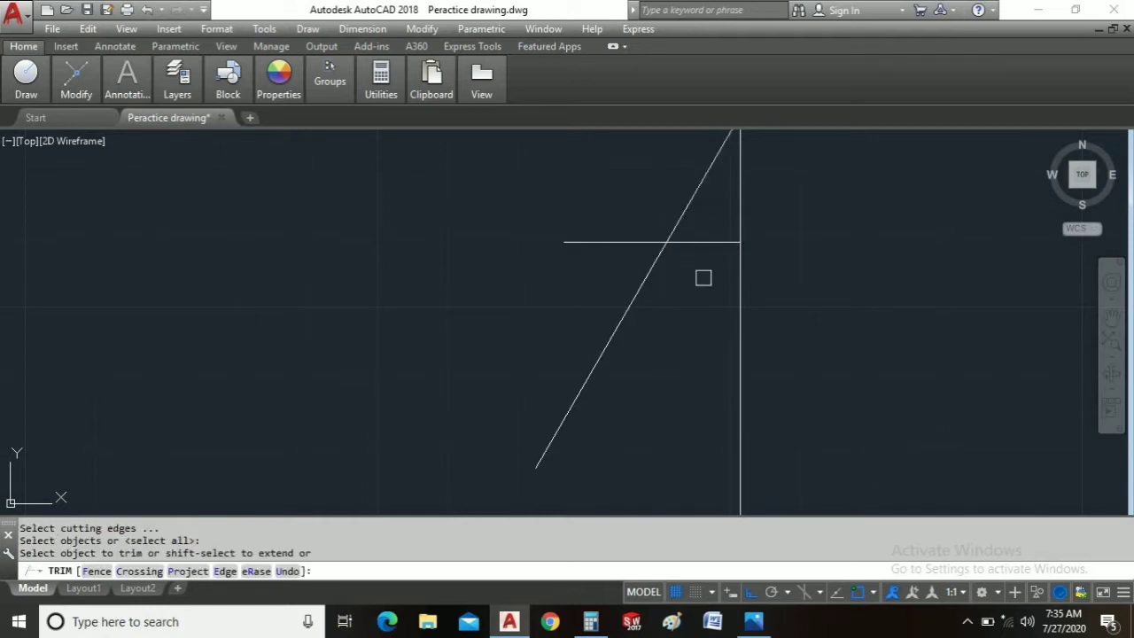
pyautogui.click(699, 243)
pyautogui.click(623, 303)
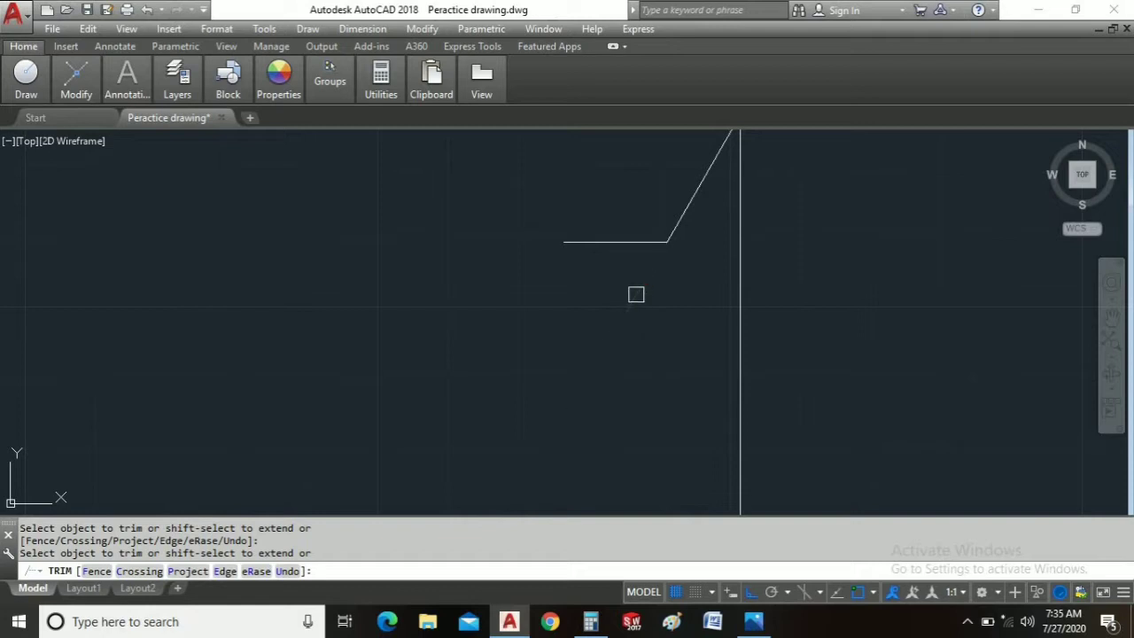
pyautogui.rightClick(538, 269)
pyautogui.click(551, 281)
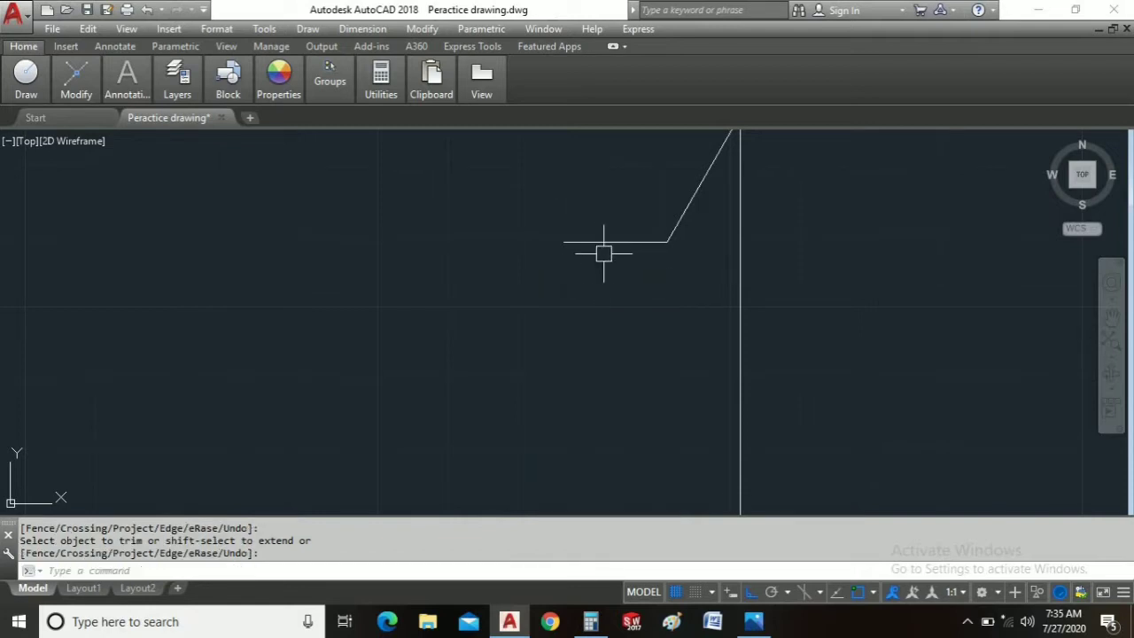
# Check the star reference picture, and draw a vertical line straight down from the horizontal line's outer left end.
pyautogui.scroll(-2, 604, 253)
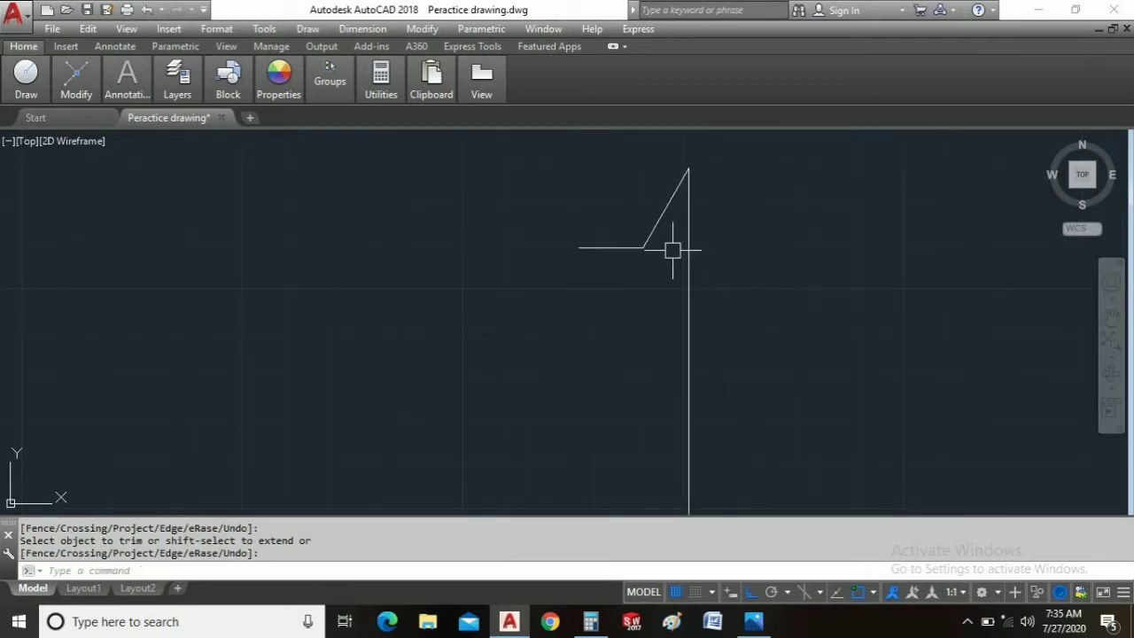
pyautogui.hotkey('alt', 'Tab')
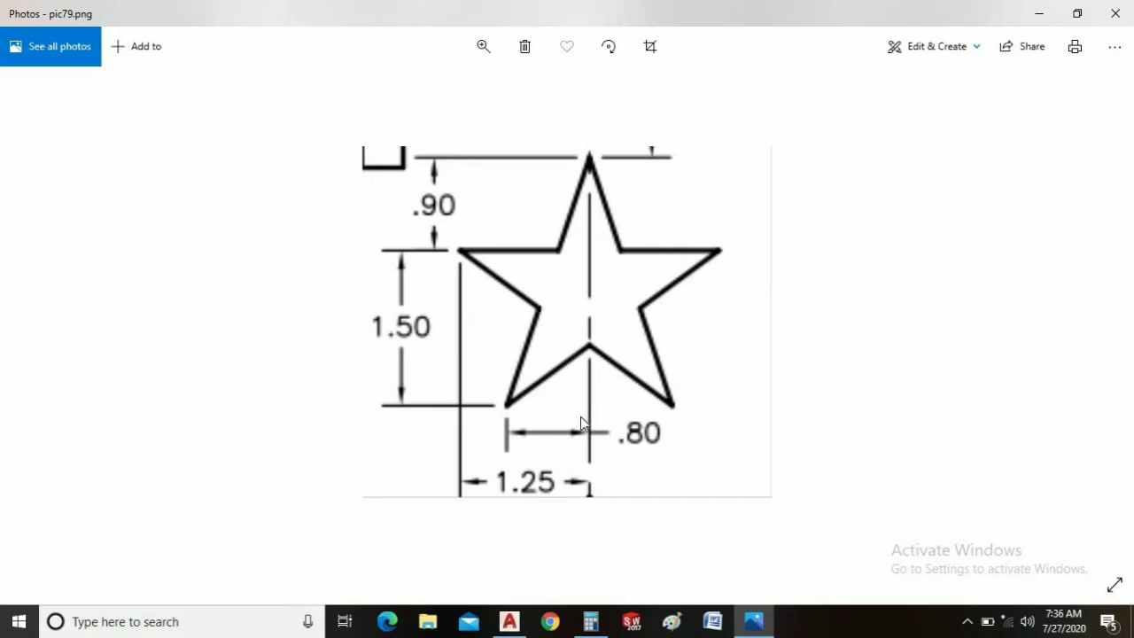
pyautogui.hotkey('alt', 'Tab')
pyautogui.hotkey('alt', 'Tab')
pyautogui.hotkey('alt', 'Tab')
pyautogui.write('l')
pyautogui.press('Return')
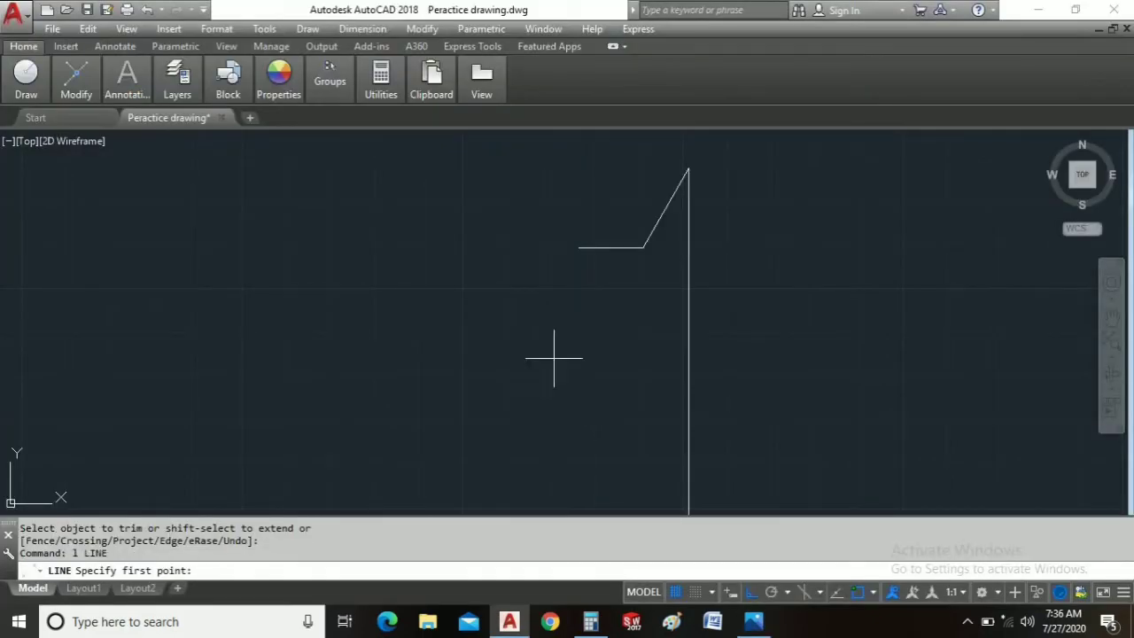
pyautogui.click(578, 247)
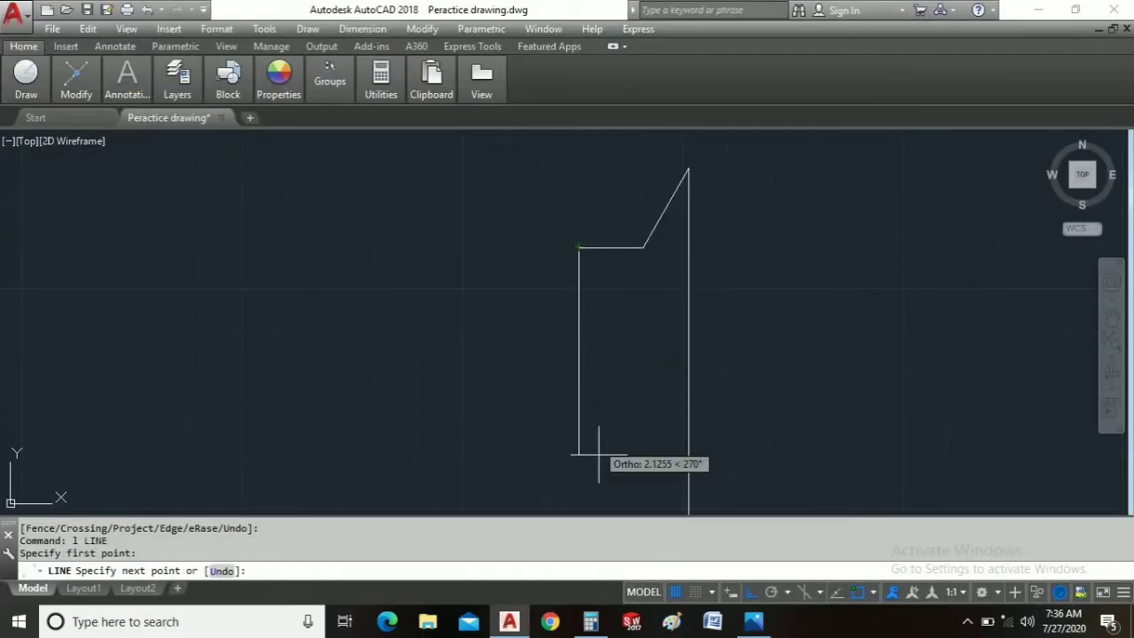
pyautogui.click(594, 411)
pyautogui.rightClick(685, 386)
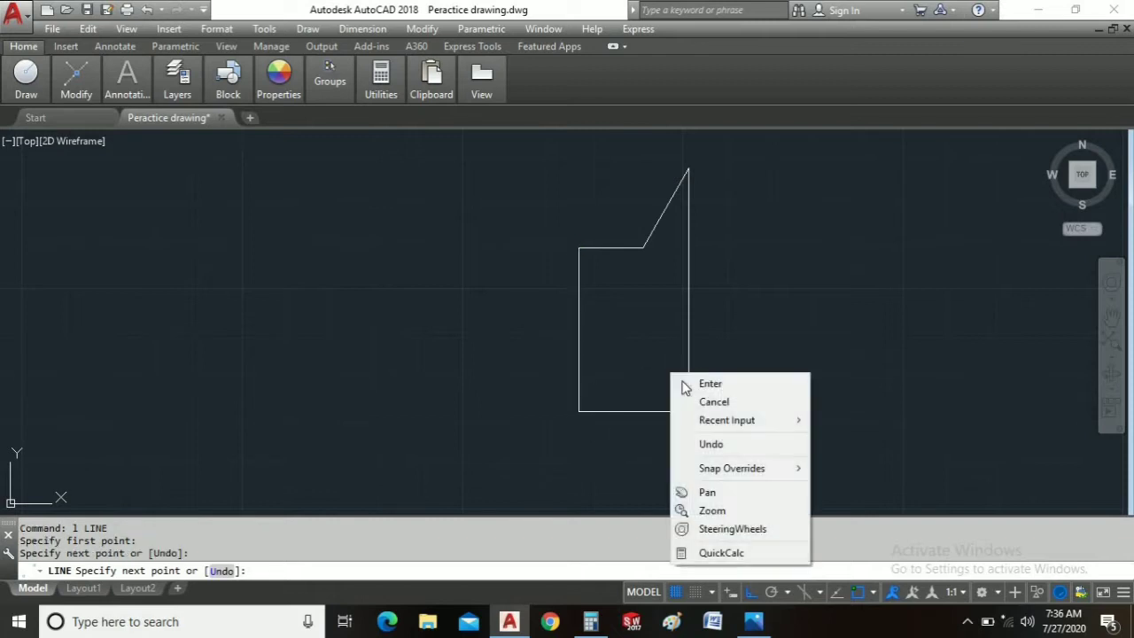
pyautogui.click(687, 385)
pyautogui.click(585, 368)
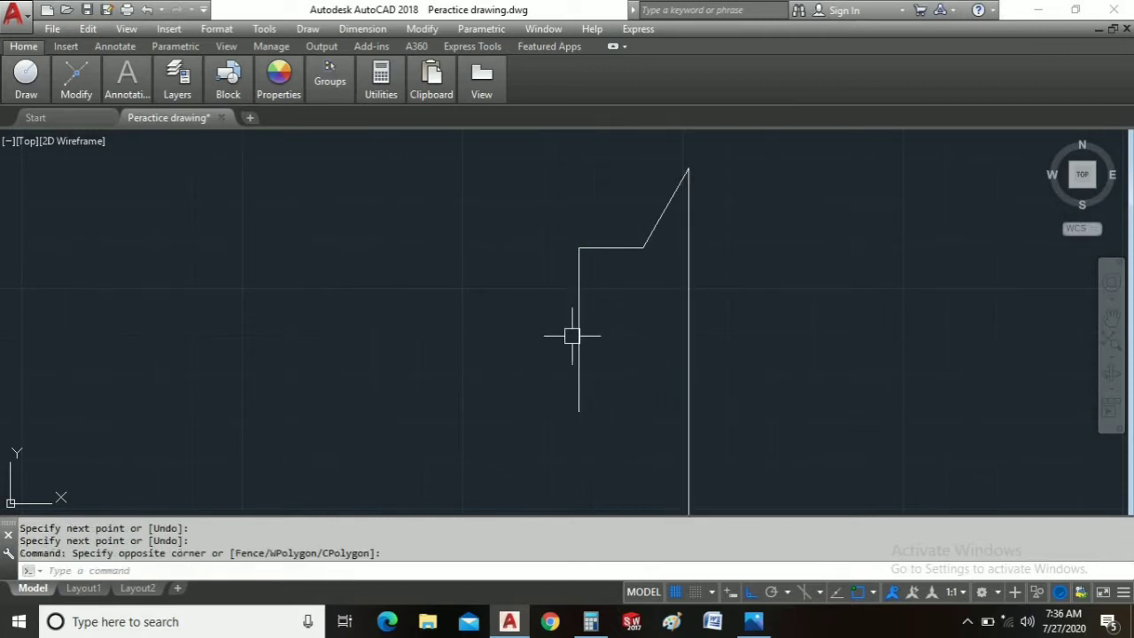
pyautogui.click(572, 336)
pyautogui.click(599, 340)
pyautogui.click(592, 341)
pyautogui.click(558, 317)
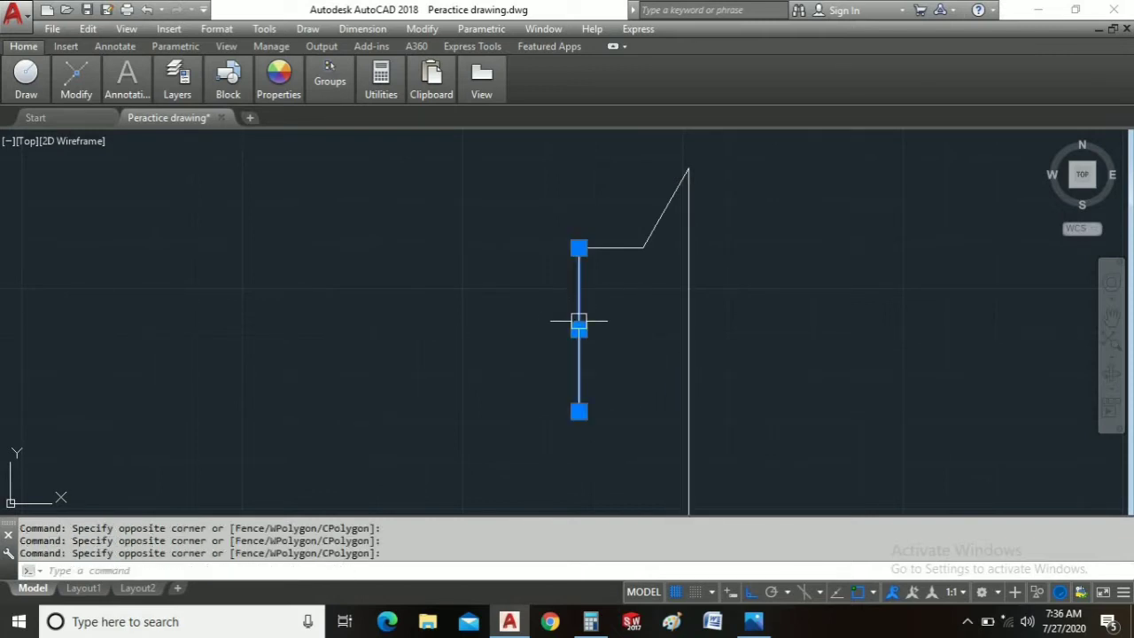
pyautogui.write('o')
pyautogui.press('Return')
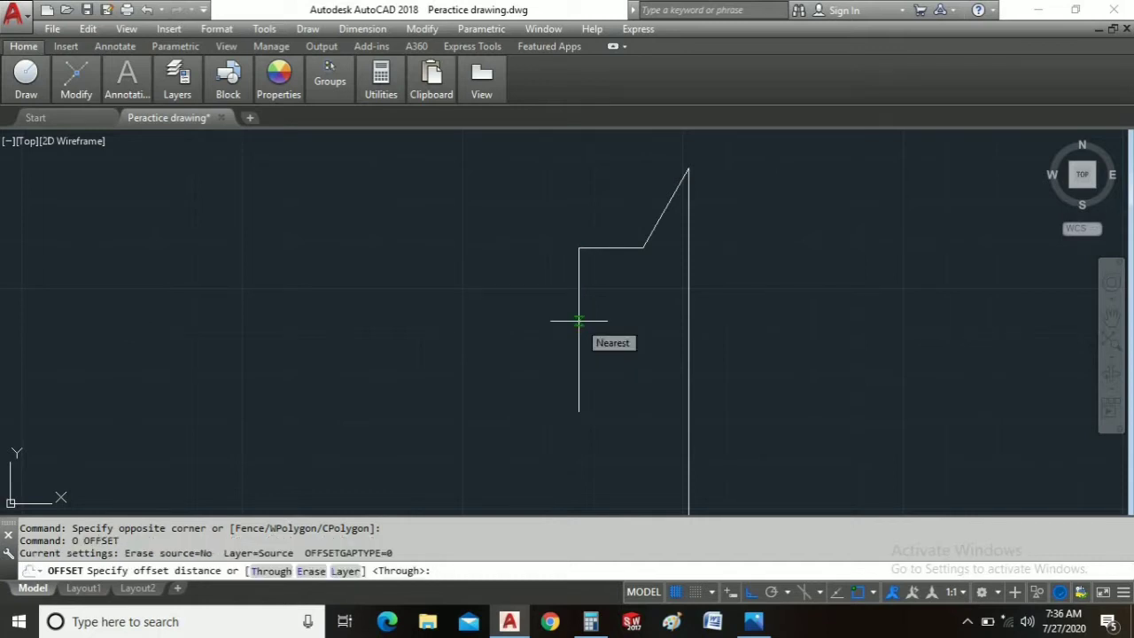
pyautogui.rightClick(558, 317)
pyautogui.click(595, 345)
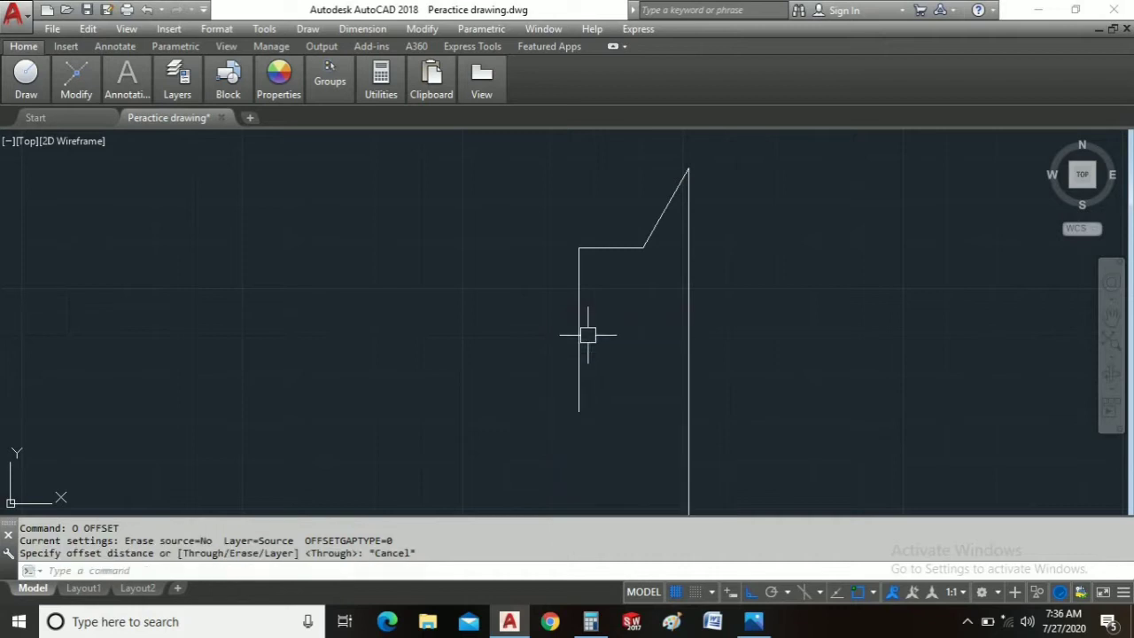
# Try to rotate the left vertical line by -45 degrees about its top endpoint, and undo that rotation.
pyautogui.write('ro')
pyautogui.press('Return')
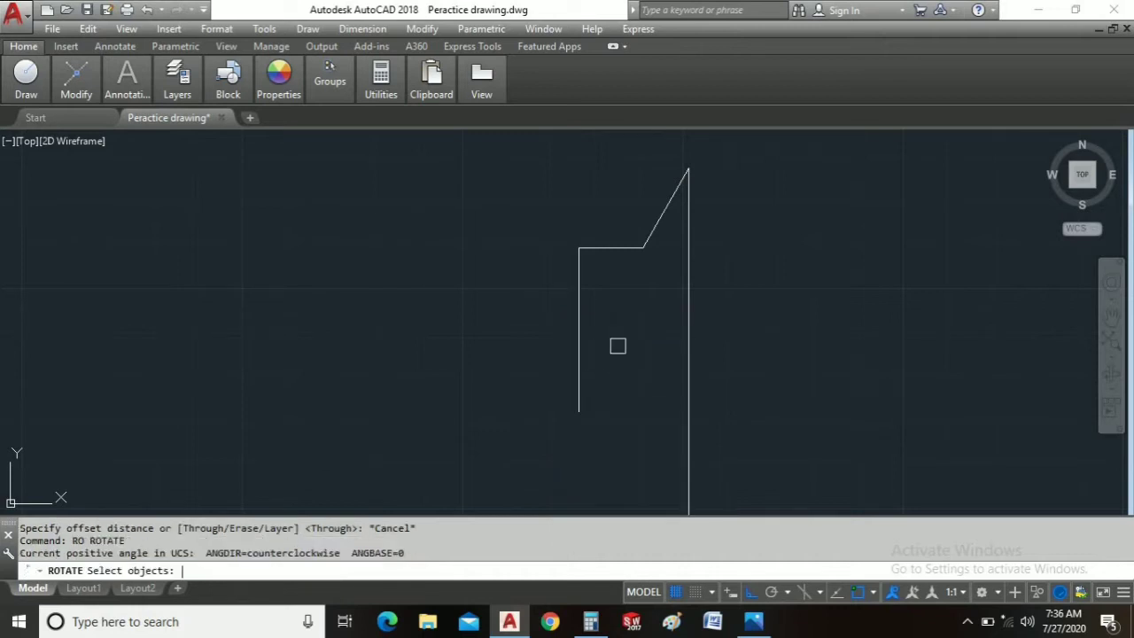
pyautogui.click(614, 344)
pyautogui.click(512, 306)
pyautogui.press('Return')
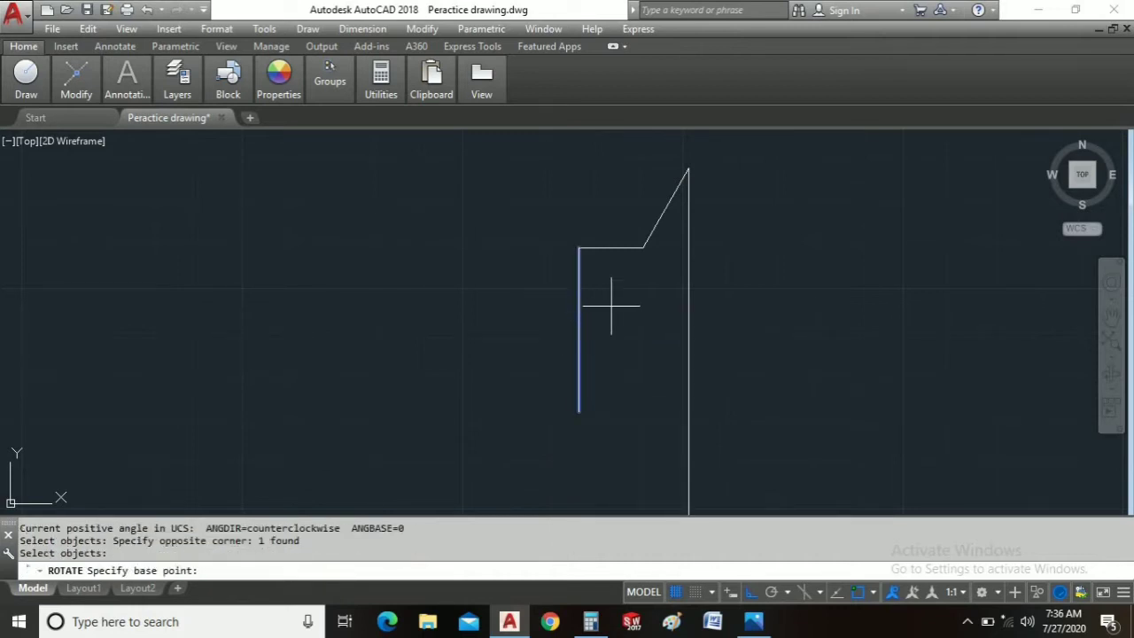
pyautogui.click(579, 247)
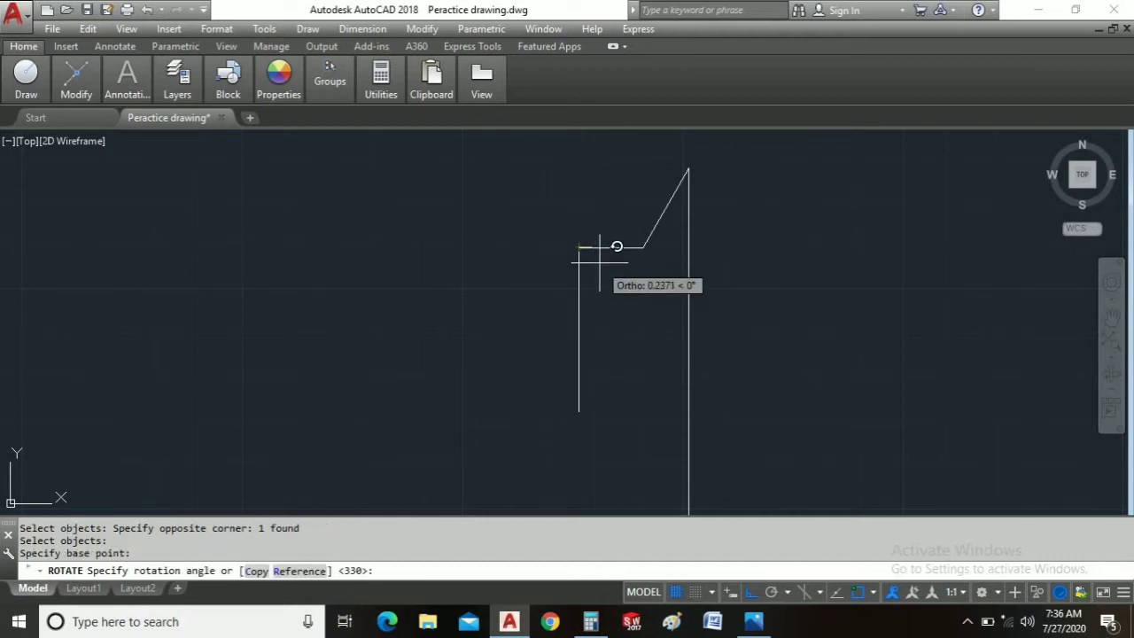
pyautogui.hotkey('alt', 'Tab')
pyautogui.hotkey('alt', 'Tab')
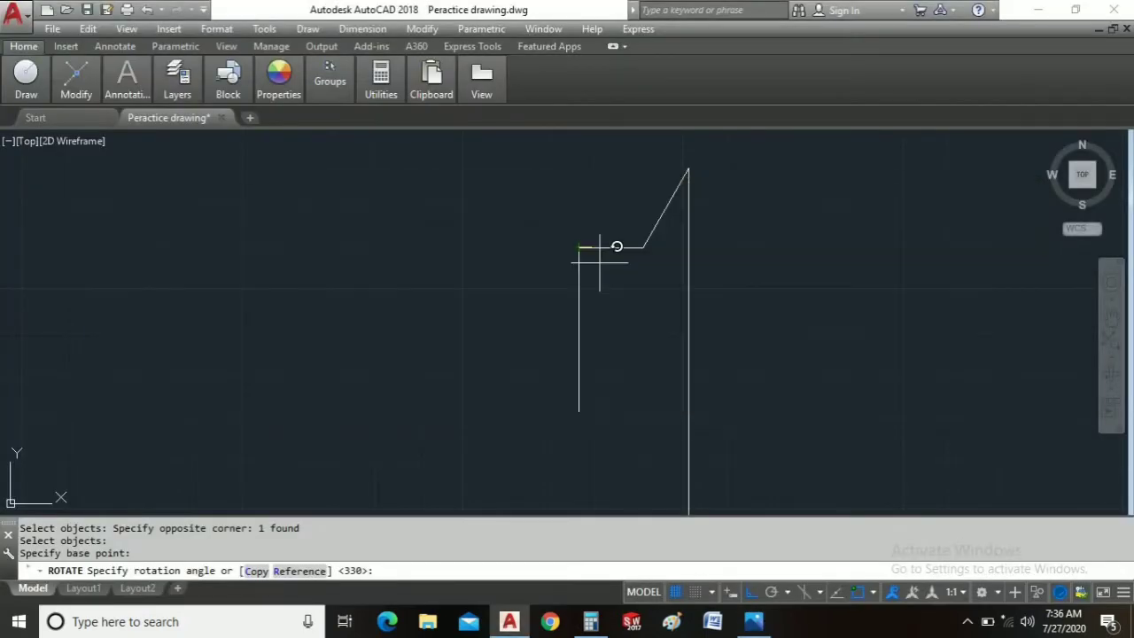
pyautogui.write('-45')
pyautogui.press('Return')
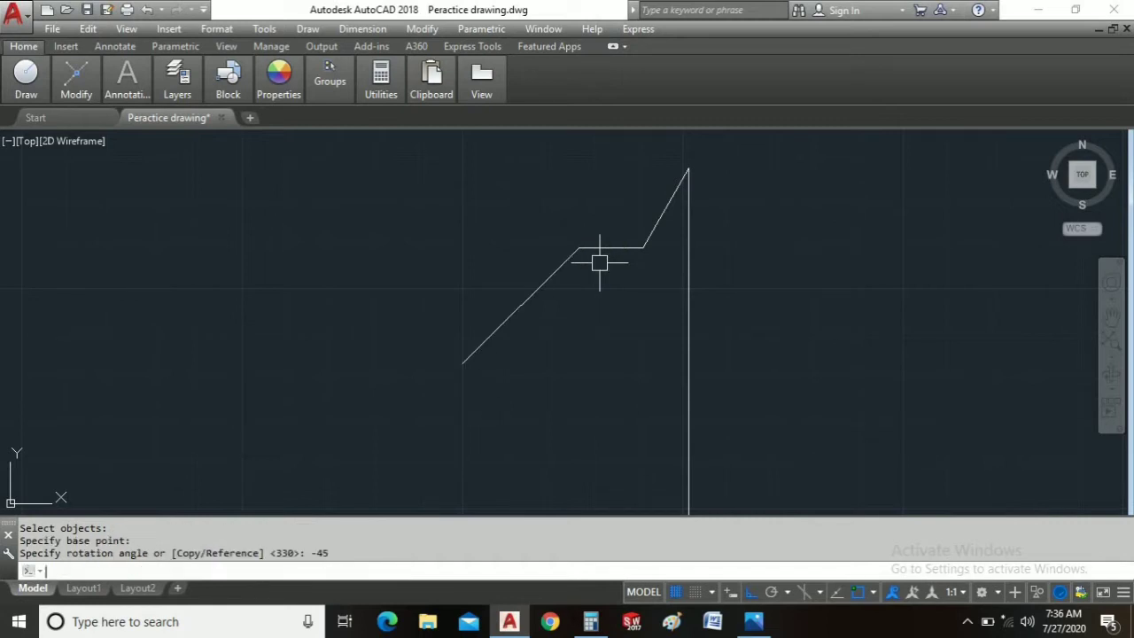
pyautogui.hotkey('ctrl', 'z')
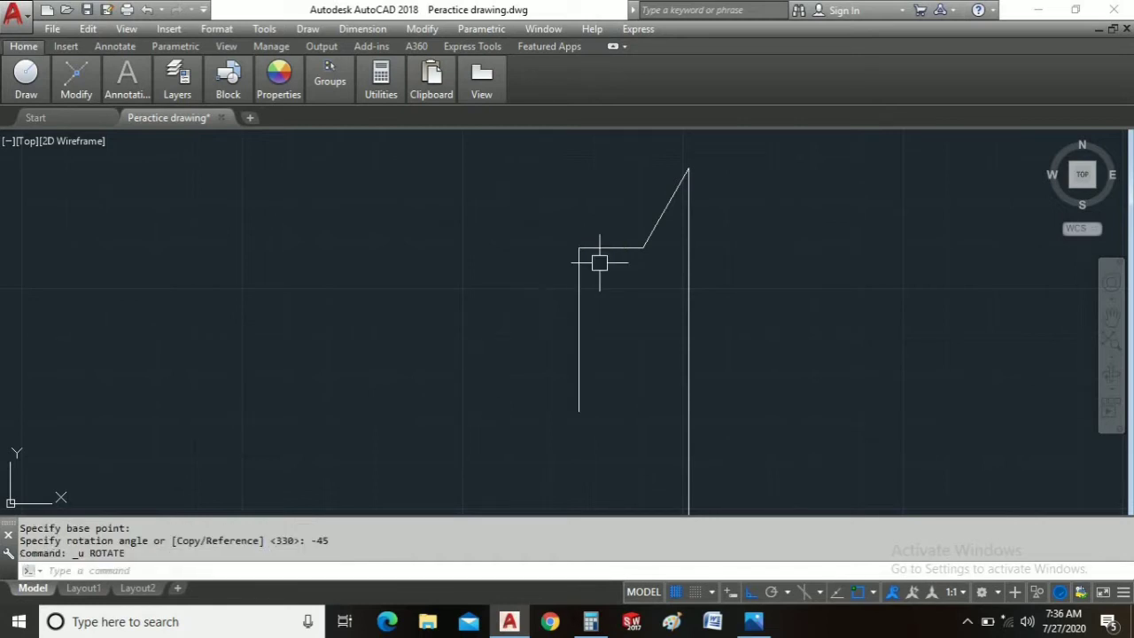
# Rotate the left vertical line by 45 degrees about its top endpoint.
pyautogui.click(581, 305)
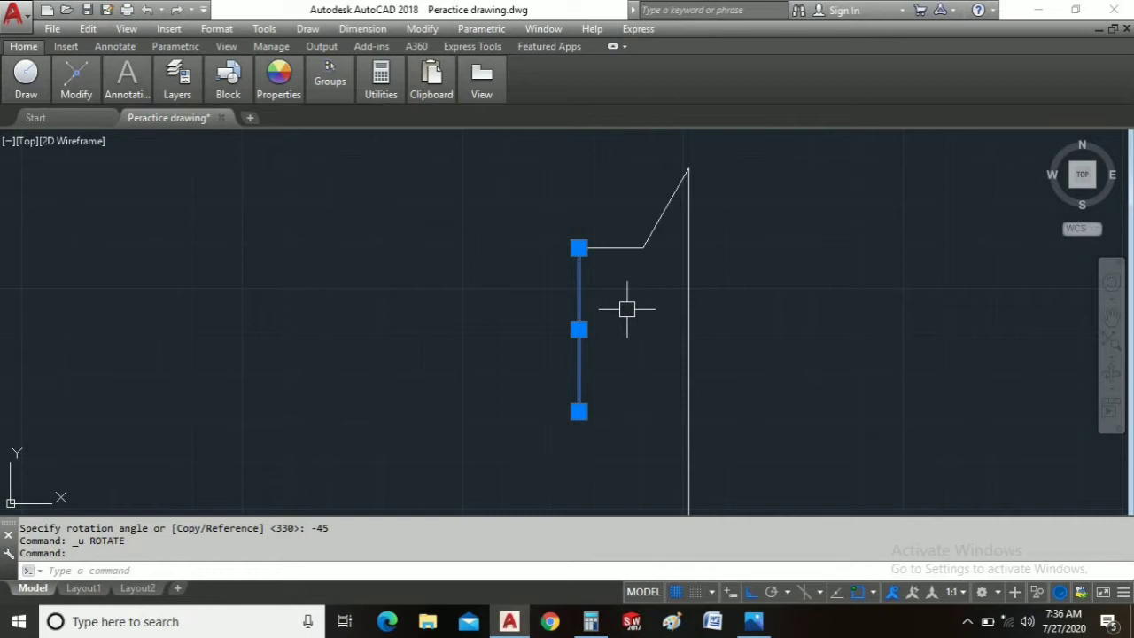
pyautogui.write('ro')
pyautogui.press('Return')
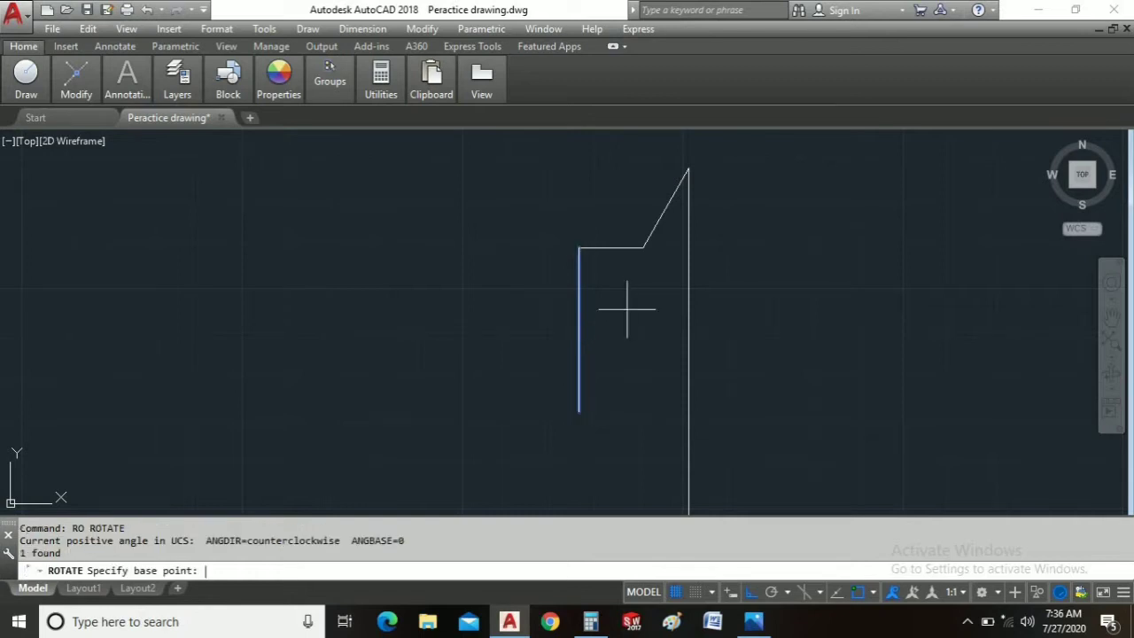
pyautogui.click(579, 246)
pyautogui.write('45')
pyautogui.press('Return')
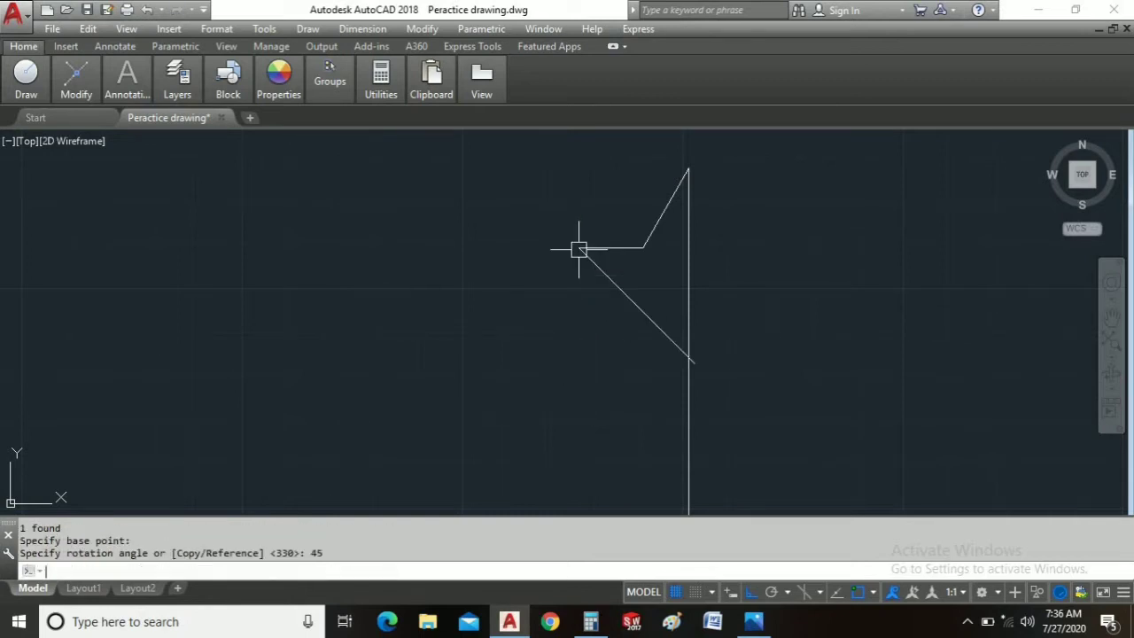
# Check the star reference picture, and draw a line from the star's left tip 1.5 straight down and .45 to the right.
pyautogui.hotkey('alt', 'Tab')
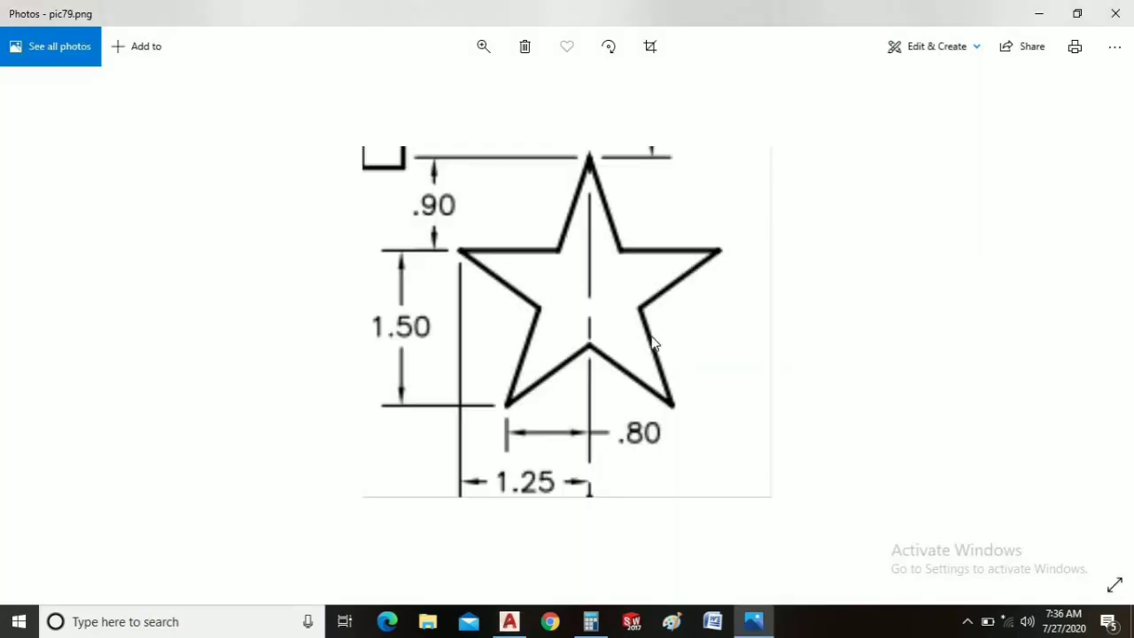
pyautogui.hotkey('alt', 'Tab')
pyautogui.hotkey('alt', 'Tab')
pyautogui.hotkey('alt', 'Tab')
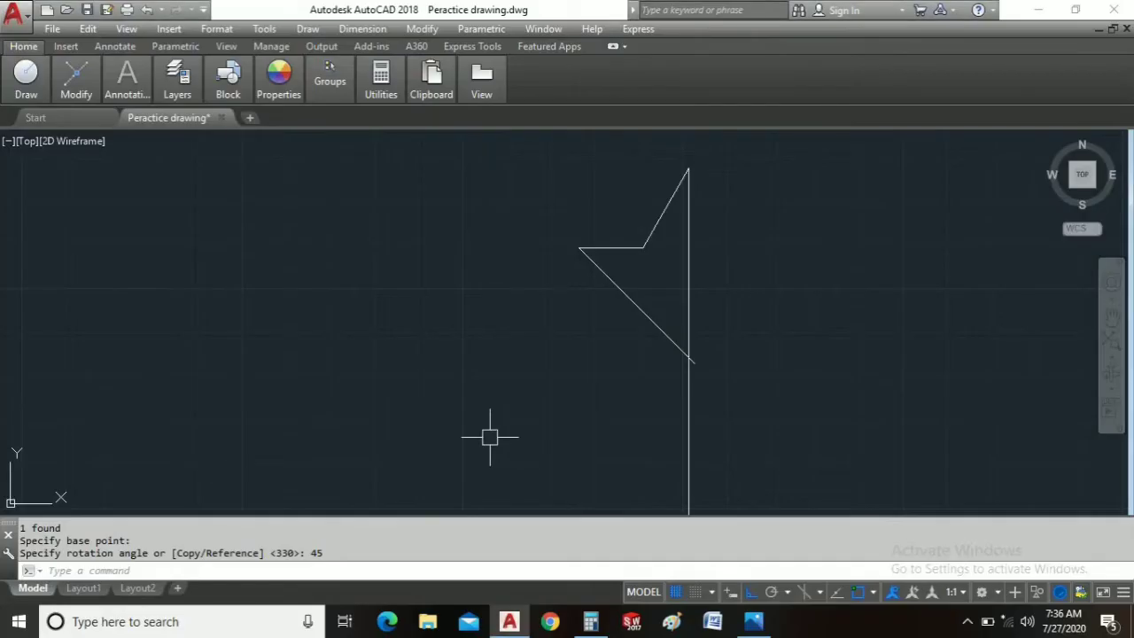
pyautogui.write('l')
pyautogui.press('Return')
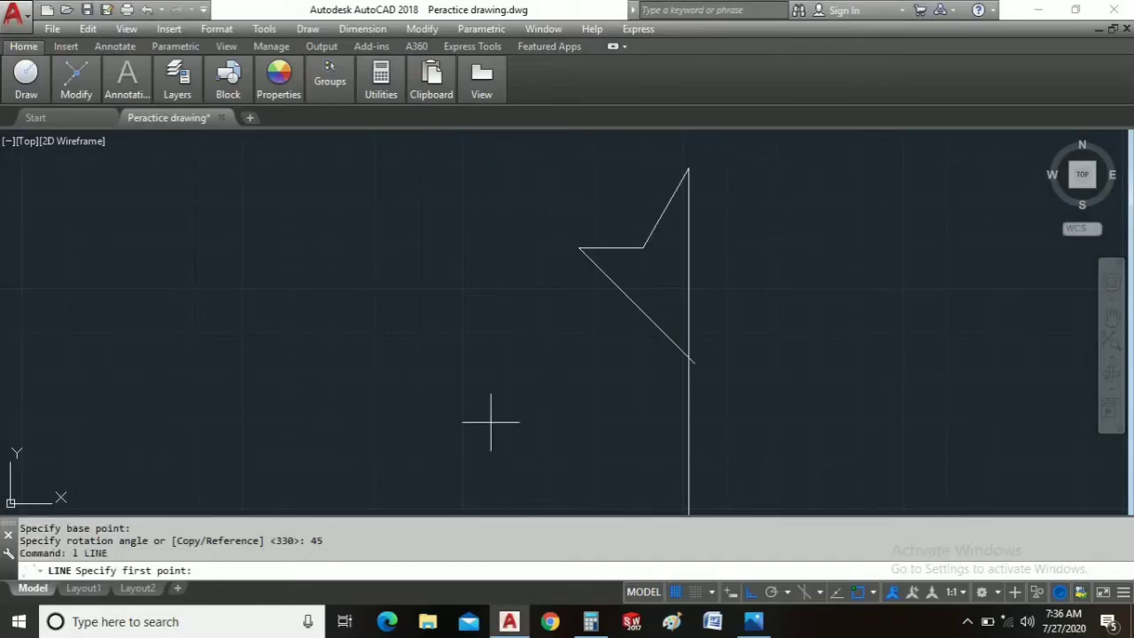
pyautogui.click(579, 248)
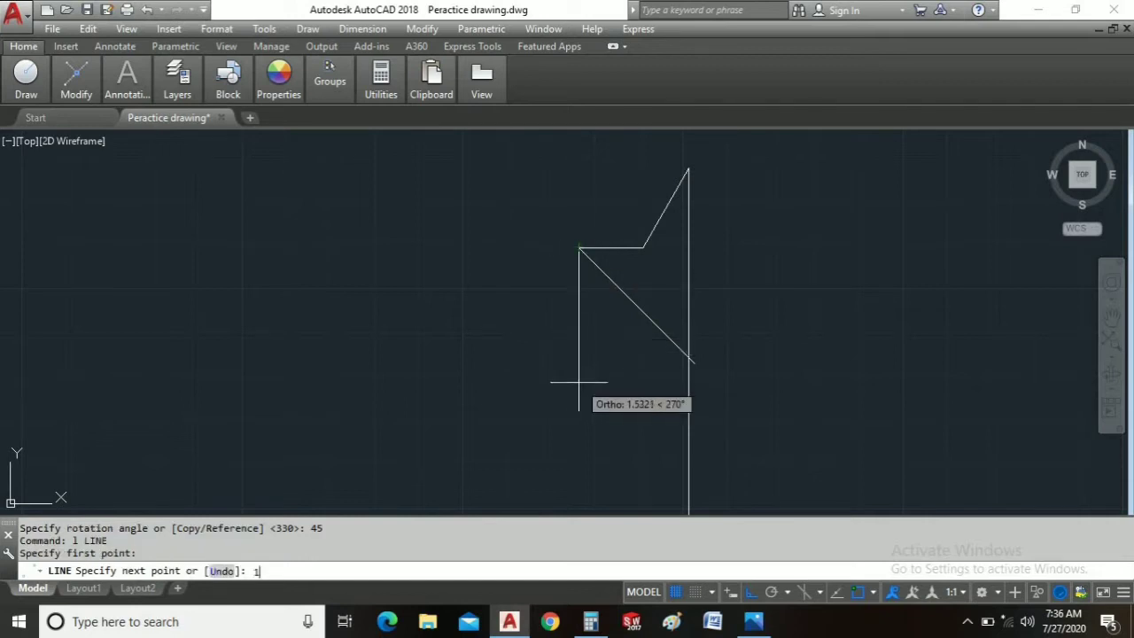
pyautogui.write('1.5')
pyautogui.press('Return')
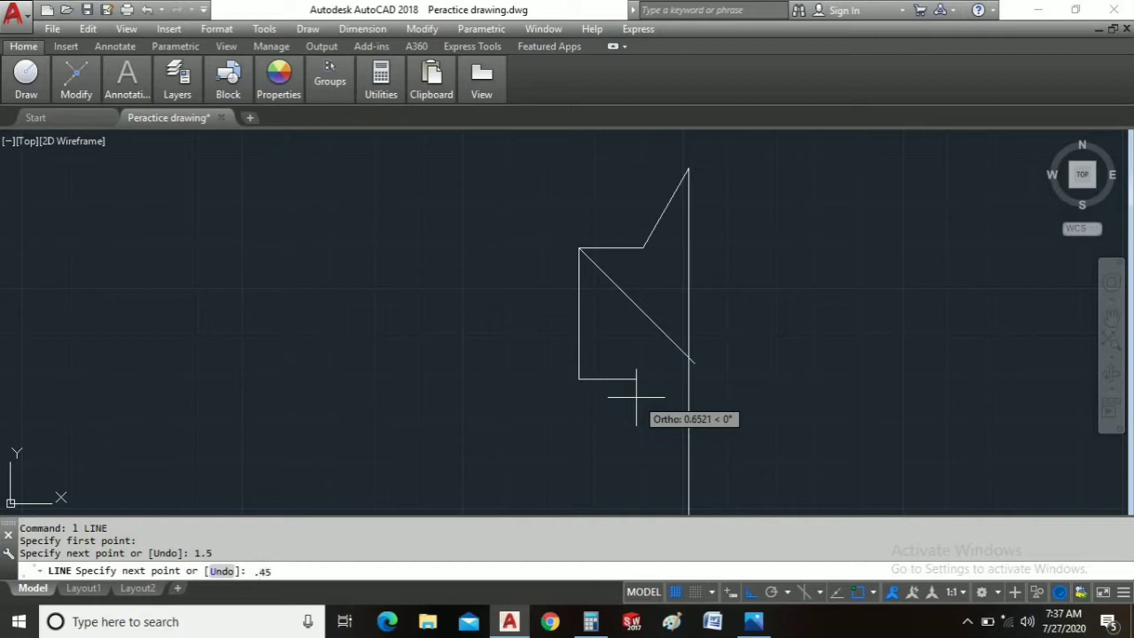
pyautogui.press('Return')
pyautogui.rightClick(620, 426)
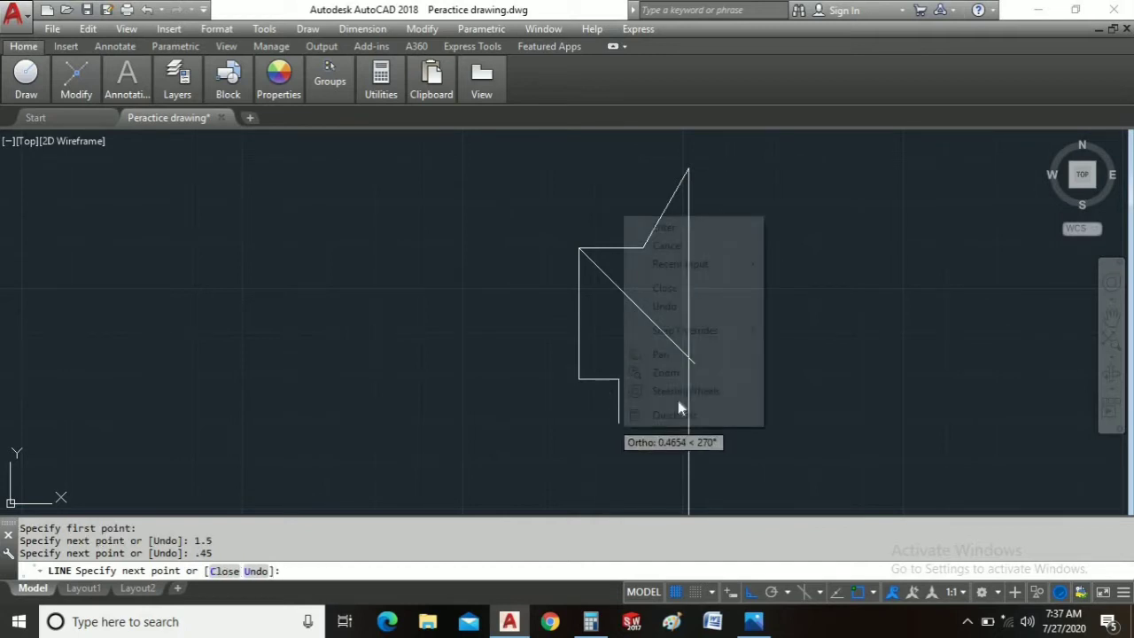
pyautogui.click(667, 247)
# Recheck the reference picture, and draw a horizontal line from the free end of the .45 segment to the right, past the centerline.
pyautogui.hotkey('alt', 'Tab')
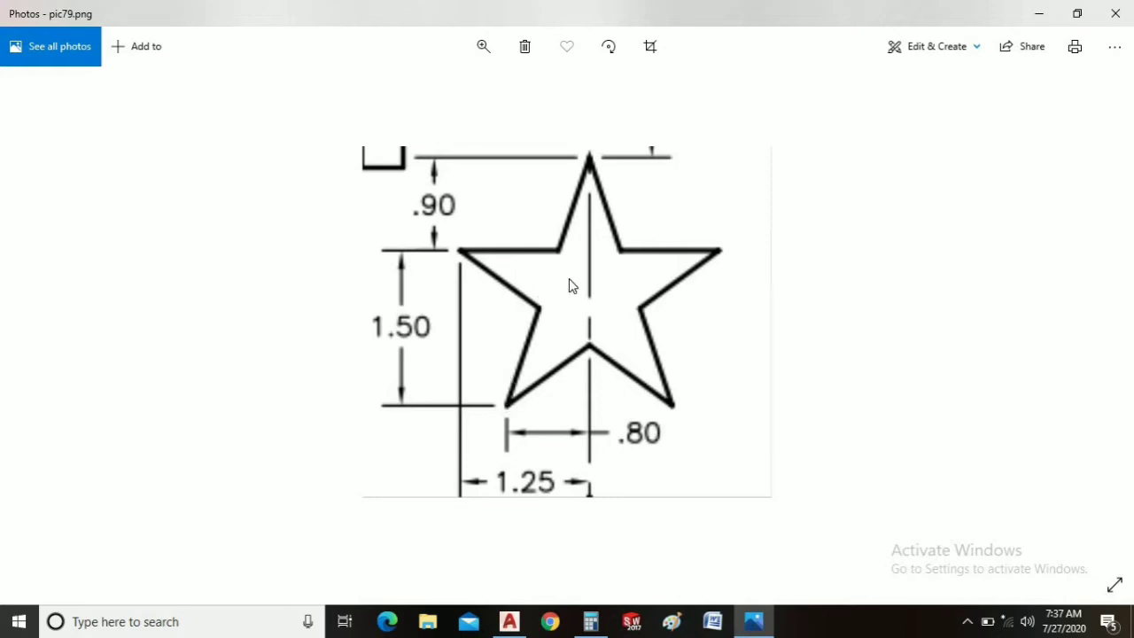
pyautogui.hotkey('alt', 'Tab')
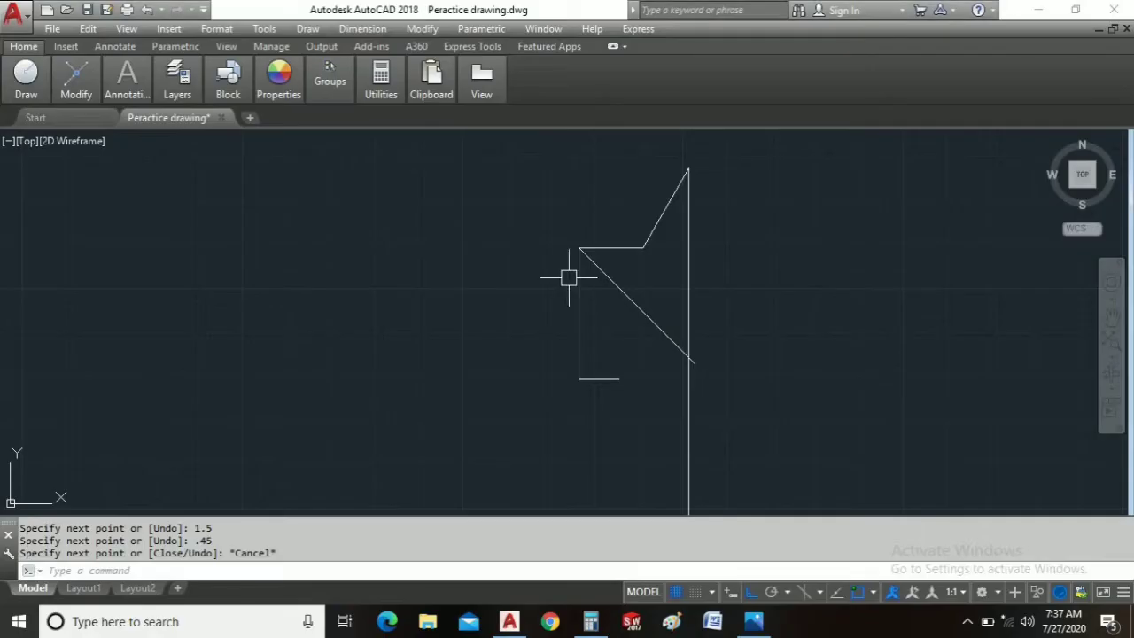
pyautogui.write('l')
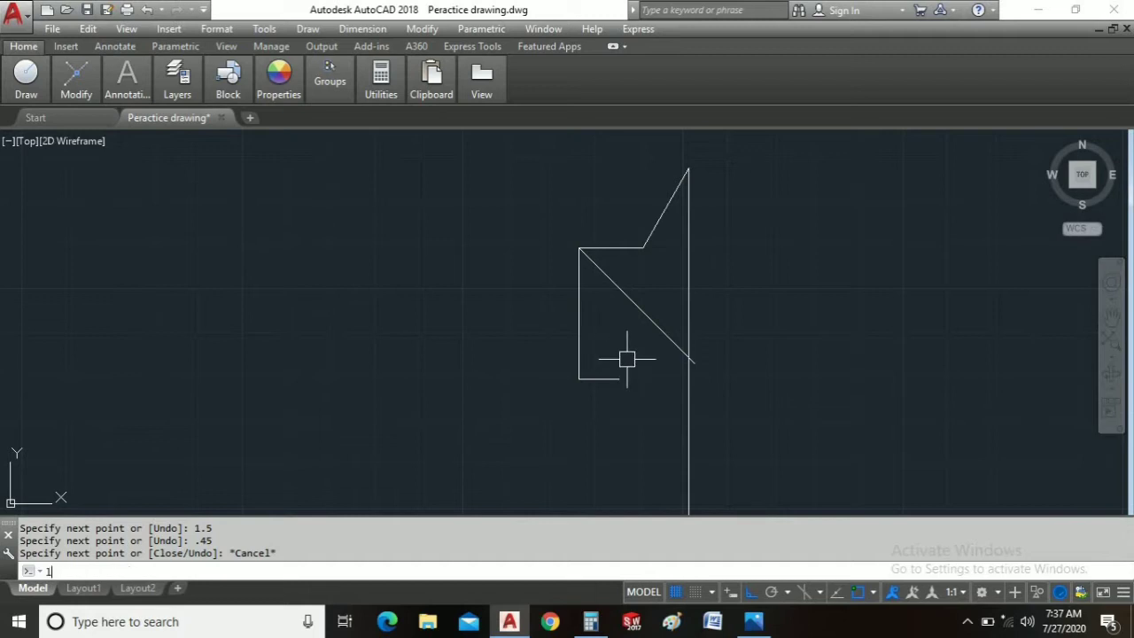
pyautogui.press('Return')
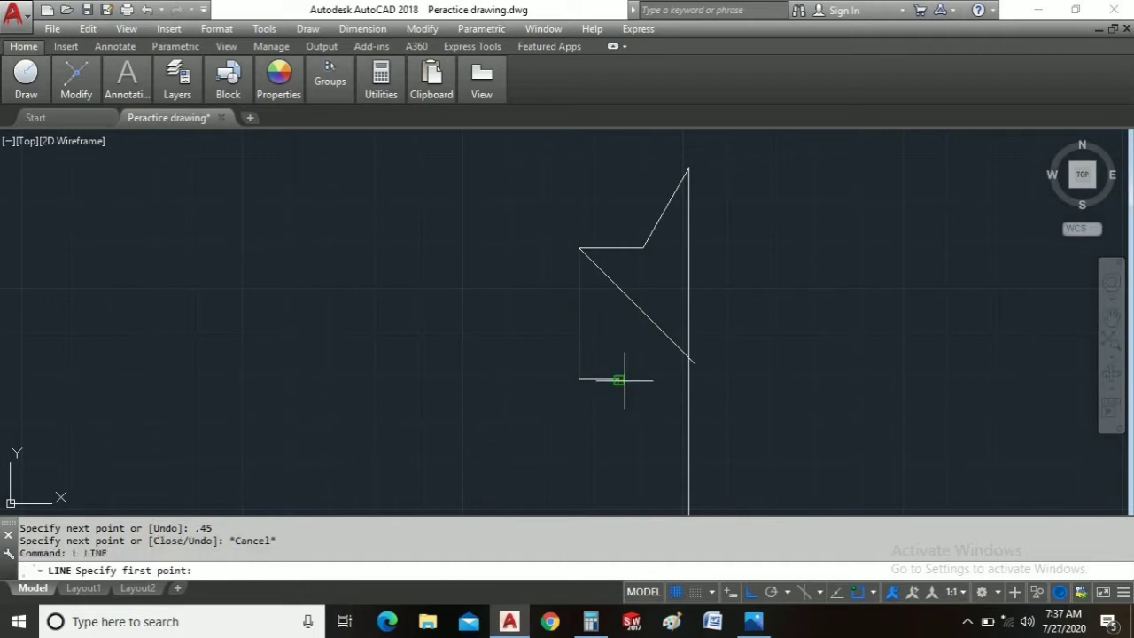
pyautogui.click(618, 381)
pyautogui.click(801, 379)
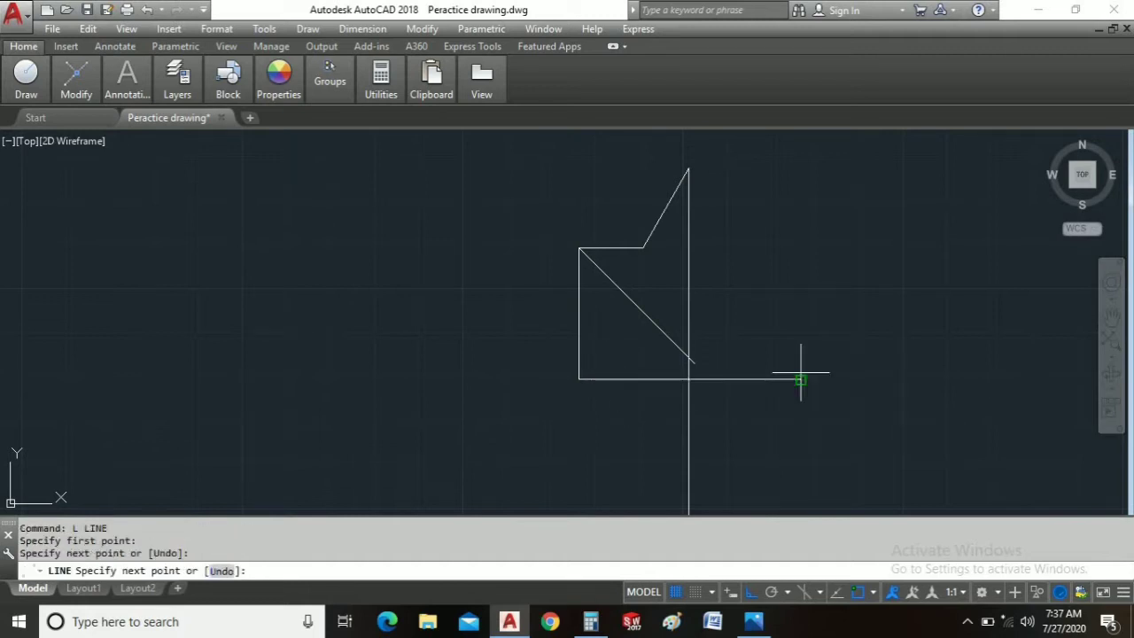
# Finish the lower horizontal line and rotate it by 30 degrees about its left endpoint.
pyautogui.rightClick(803, 377)
pyautogui.click(828, 384)
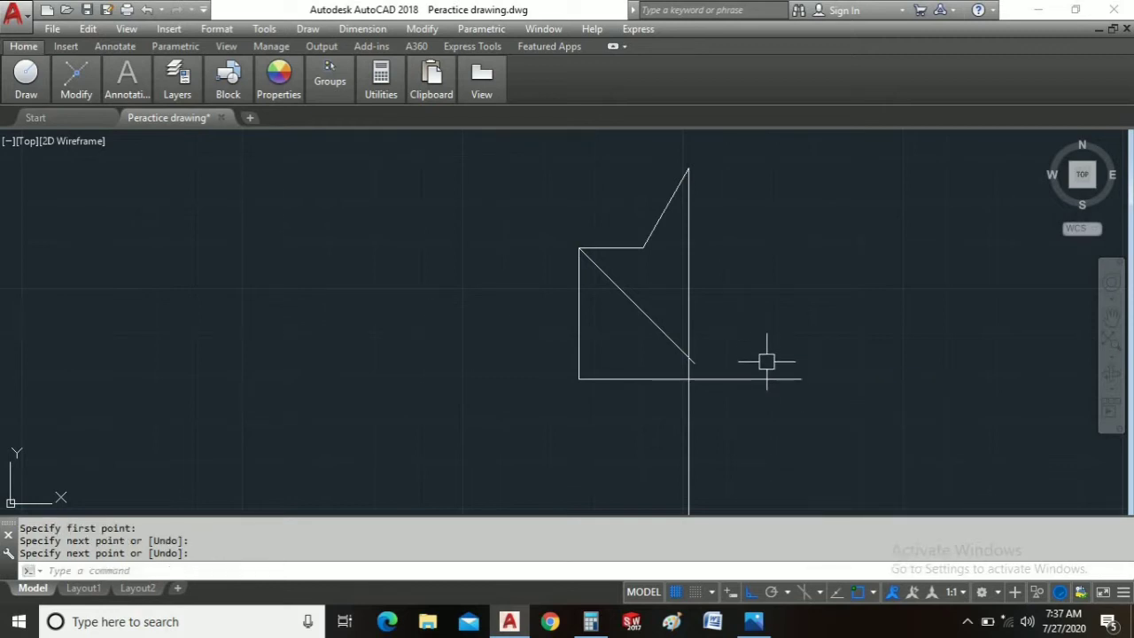
pyautogui.click(767, 379)
pyautogui.write('ro')
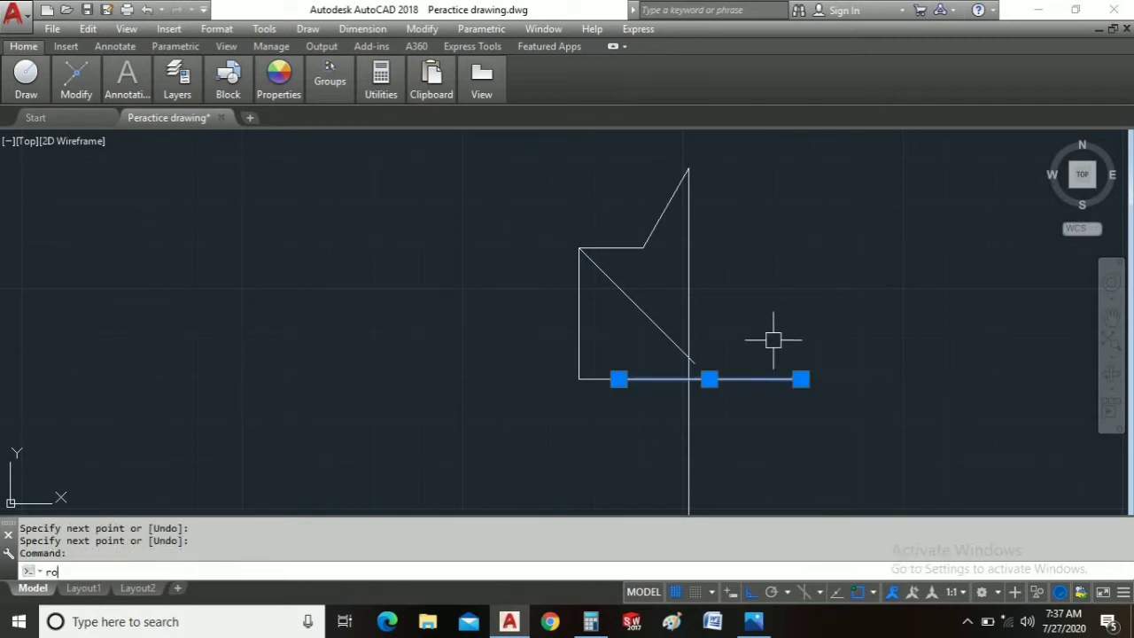
pyautogui.press('Return')
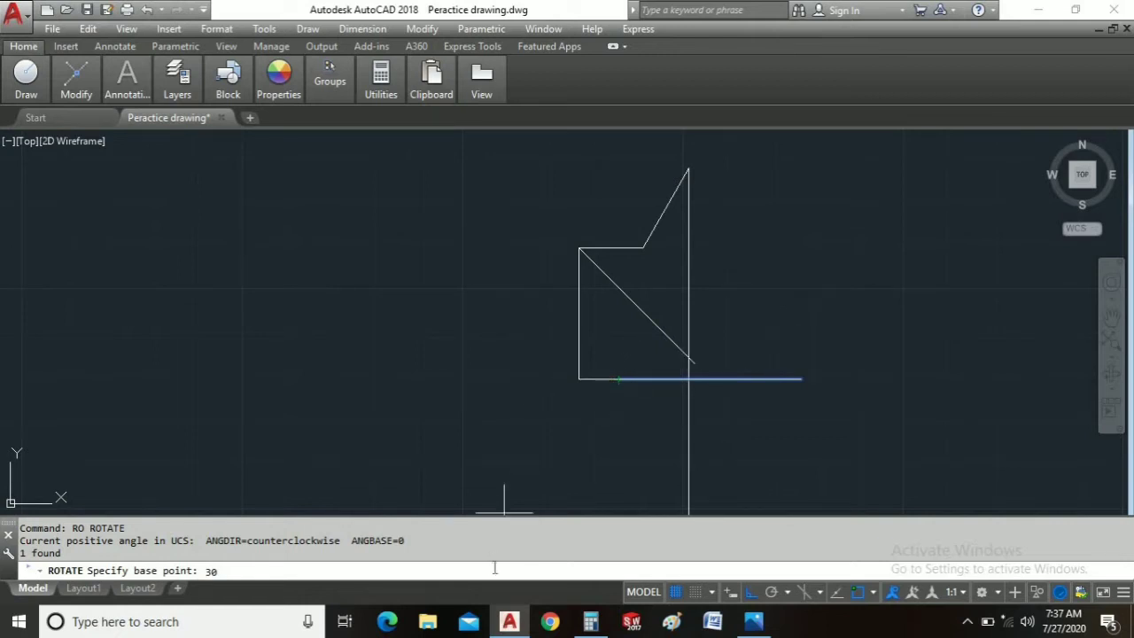
pyautogui.press('BackSpace')
pyautogui.click(620, 380)
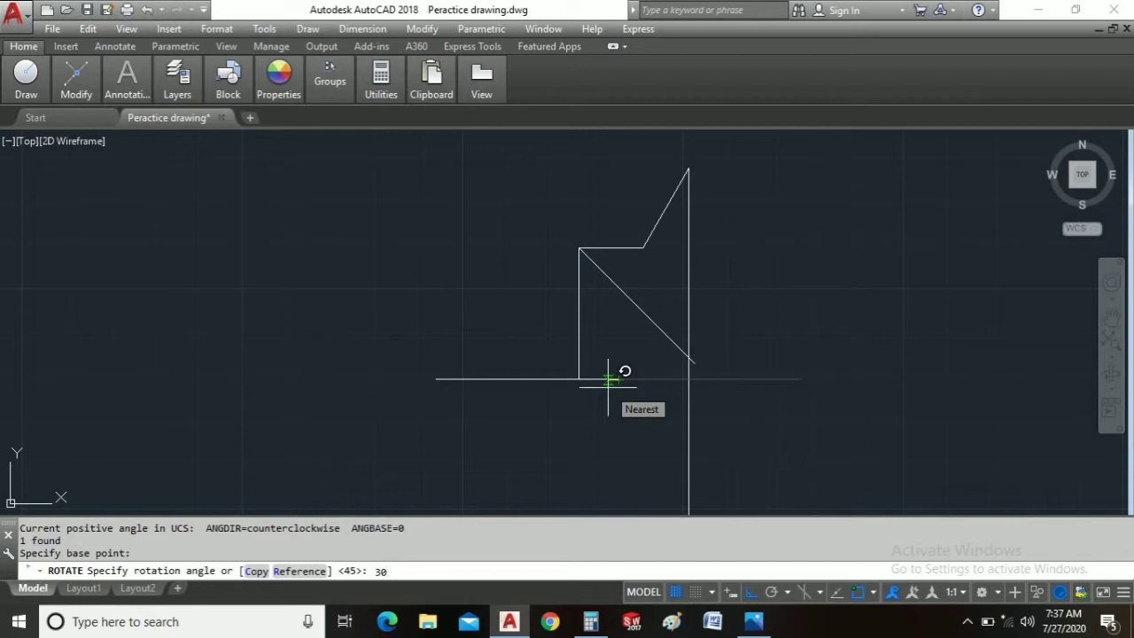
pyautogui.press('Return')
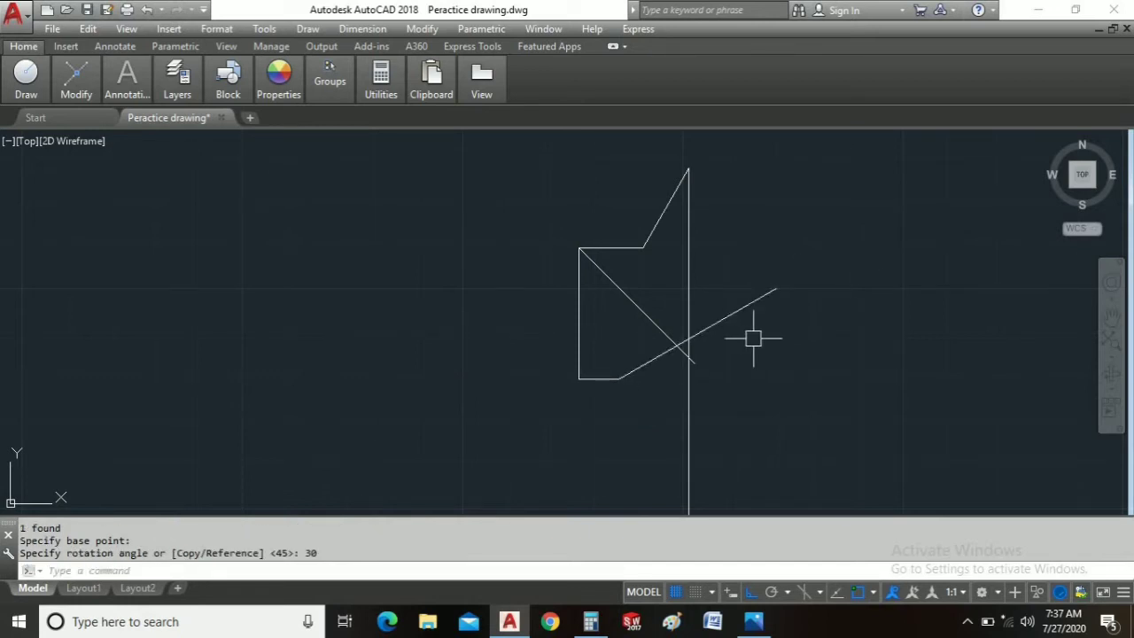
# Draw a vertical line about 1.32 long straight up from the right end of the .45 segment.
pyautogui.write('l')
pyautogui.press('Return')
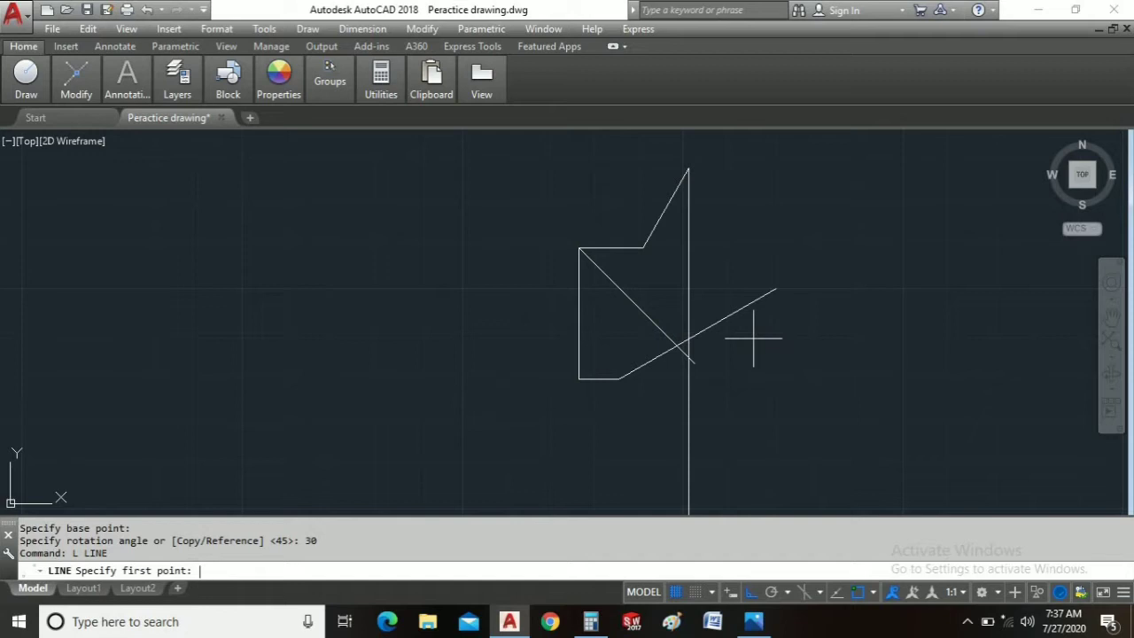
pyautogui.click(619, 380)
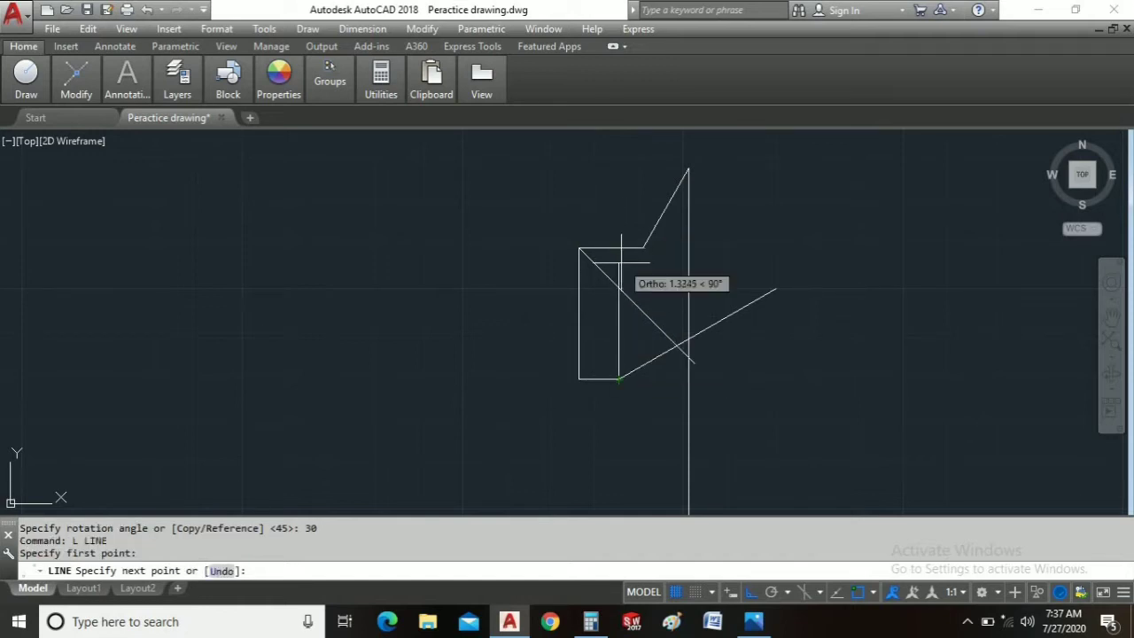
pyautogui.click(629, 263)
pyautogui.rightClick(631, 263)
pyautogui.click(608, 278)
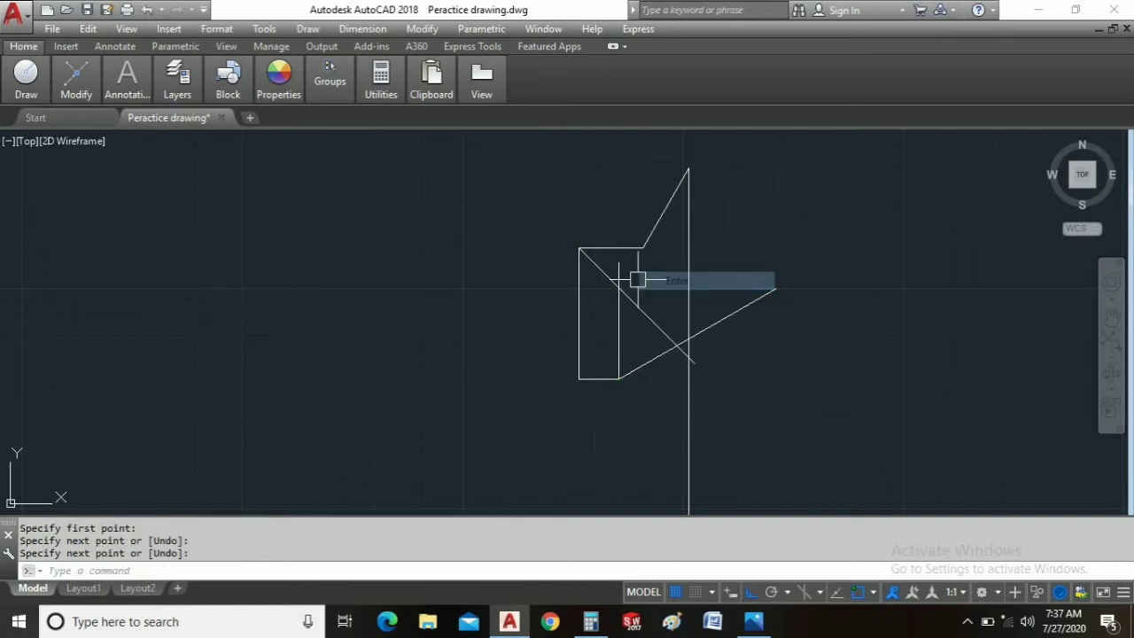
# Try to rotate the inner vertical line by 15 degrees about its bottom endpoint, and undo that rotation.
pyautogui.click(620, 321)
pyautogui.write('r')
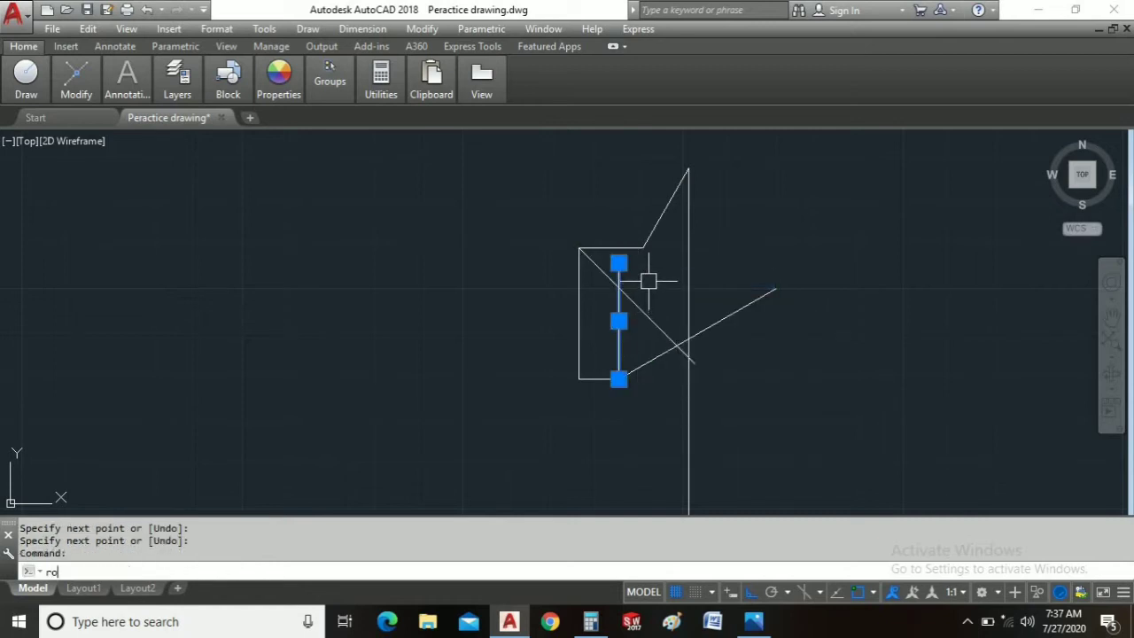
pyautogui.write('o')
pyautogui.press('Return')
pyautogui.click(619, 379)
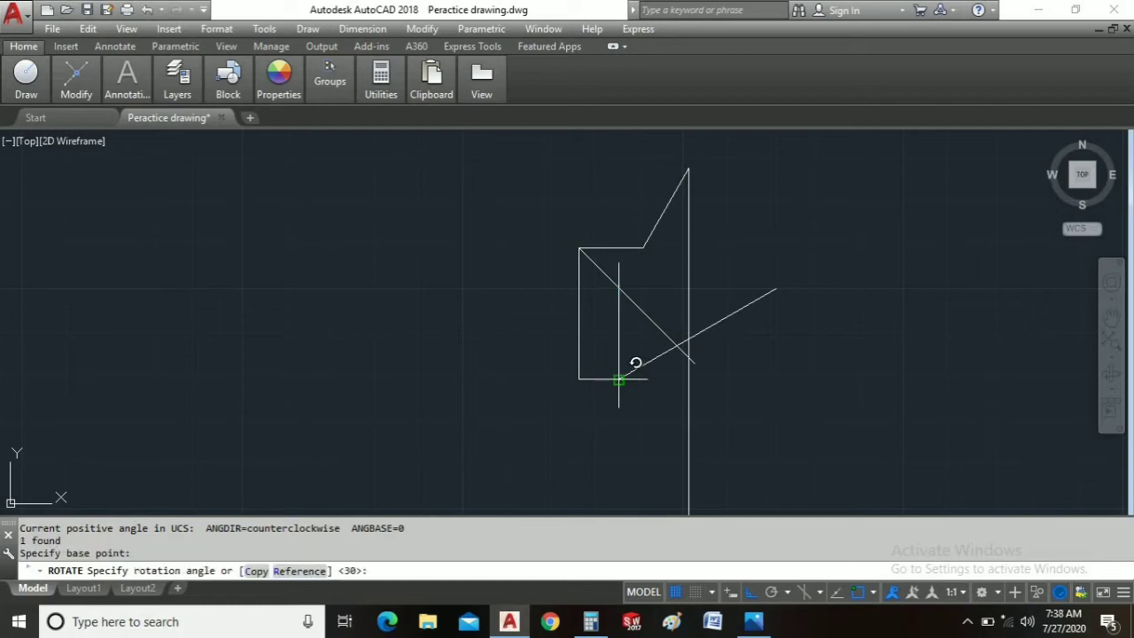
pyautogui.hotkey('alt', 'Tab')
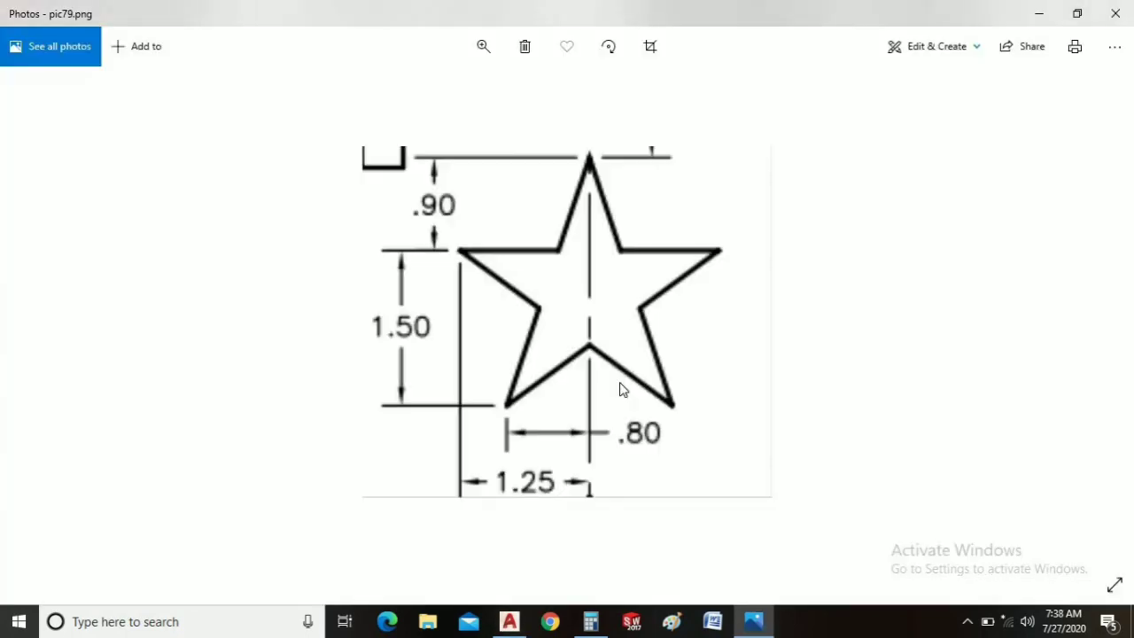
pyautogui.hotkey('alt', 'Tab')
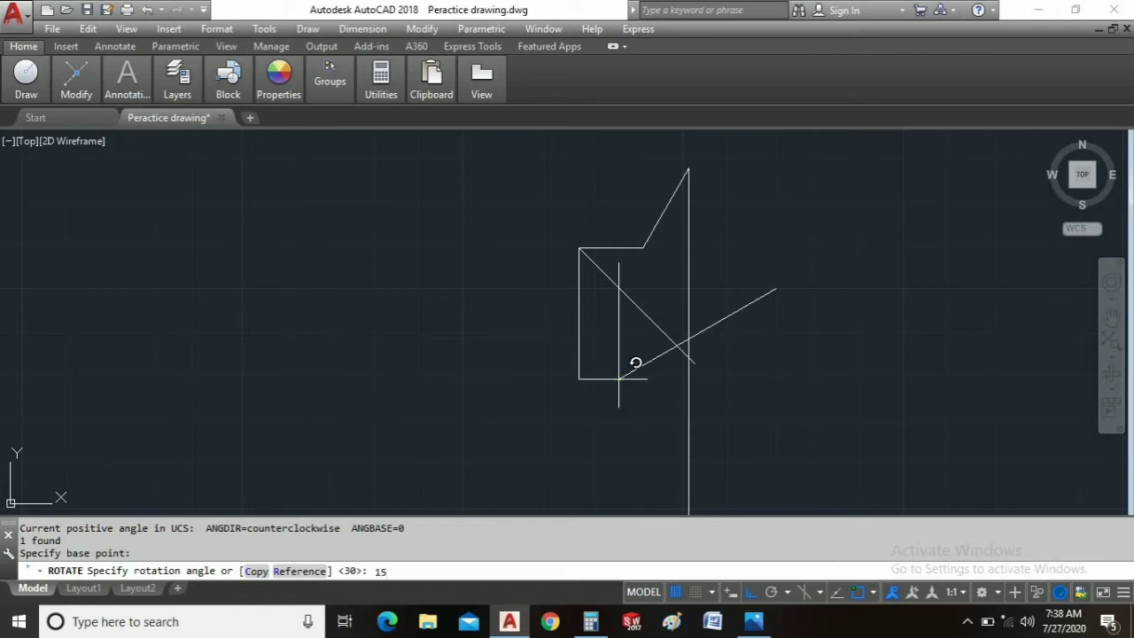
pyautogui.press('Return')
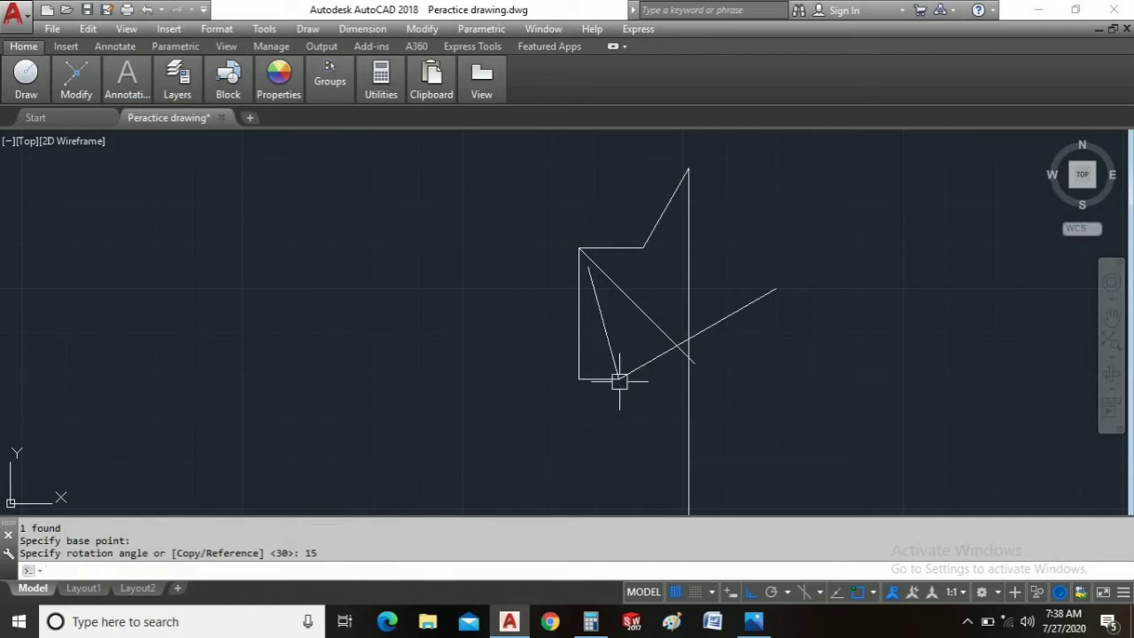
pyautogui.click(613, 359)
pyautogui.hotkey('ctrl', 'z')
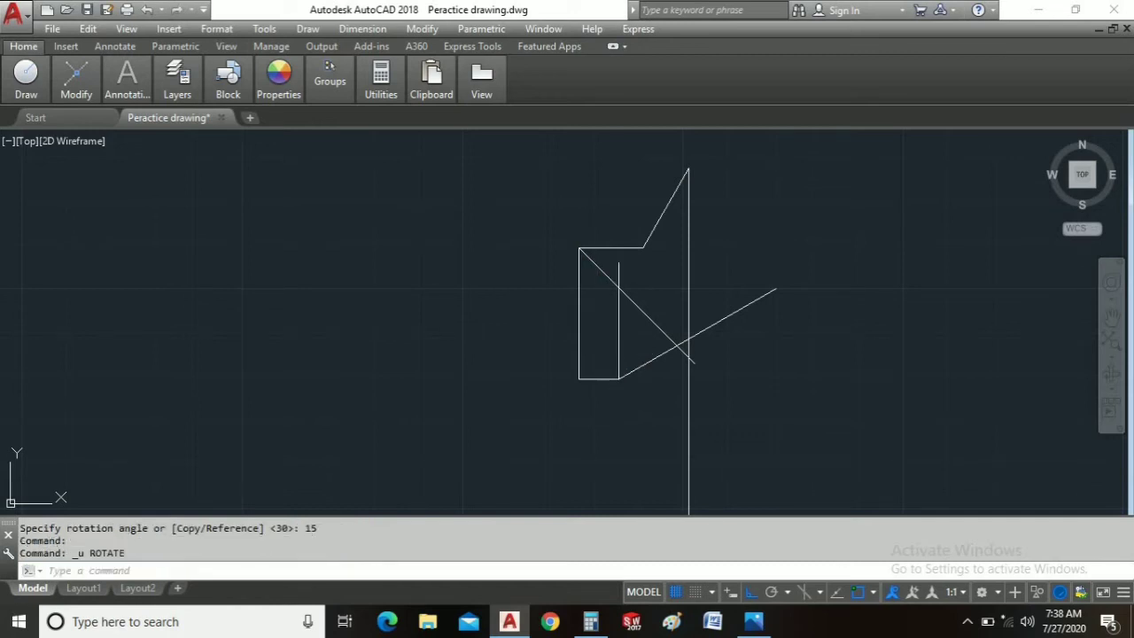
# Rotate the inner vertical line by -15 degrees about its bottom endpoint.
pyautogui.click(623, 342)
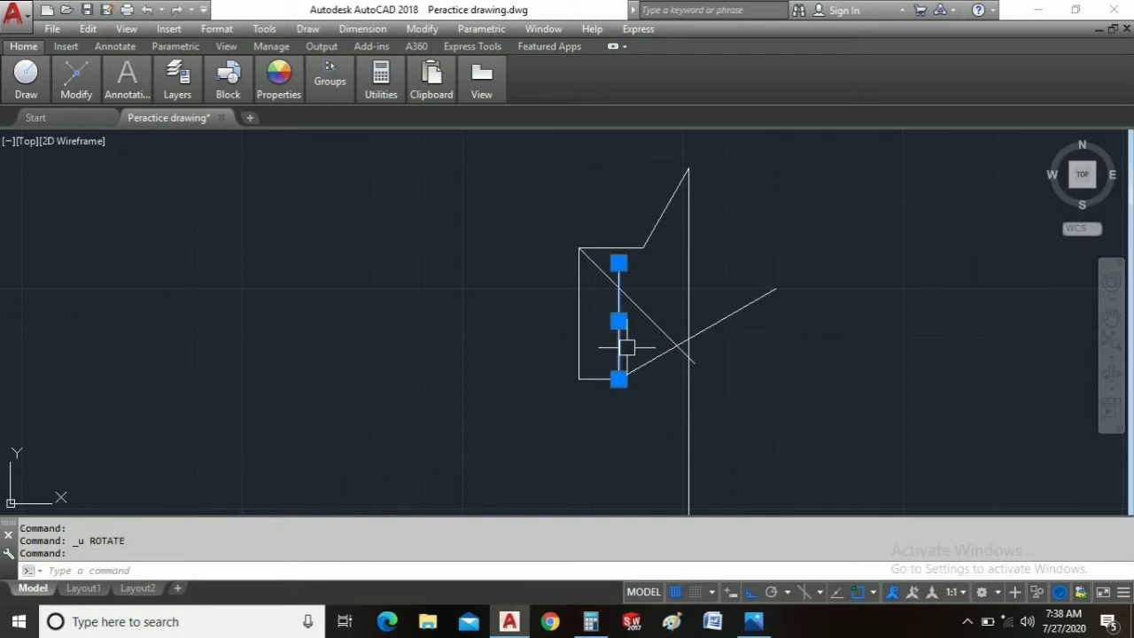
pyautogui.press('Return')
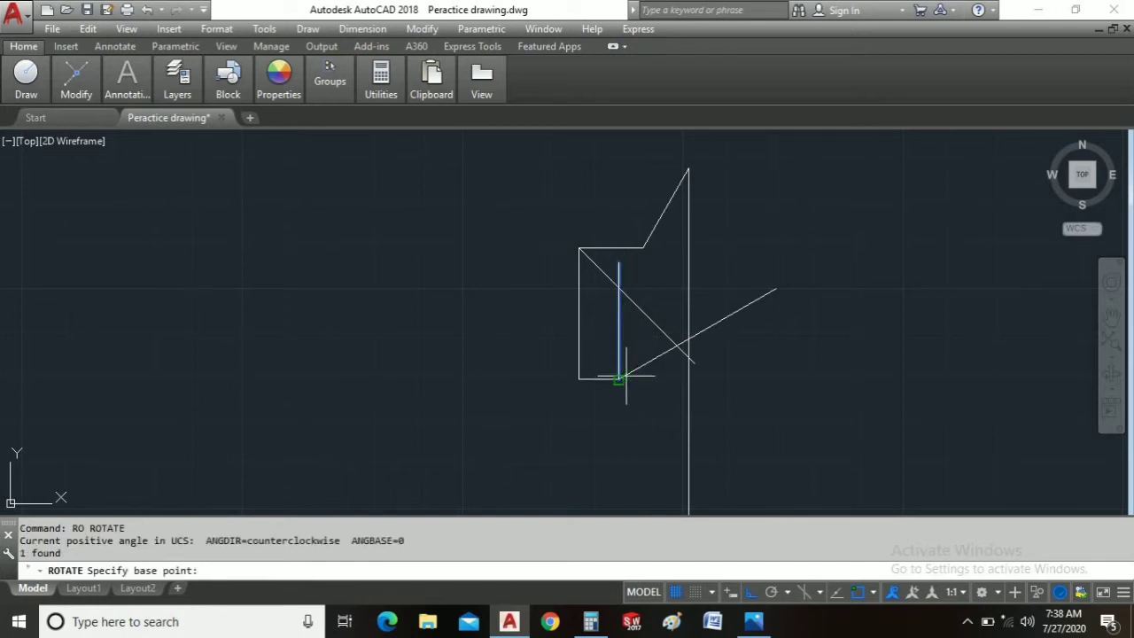
pyautogui.click(618, 379)
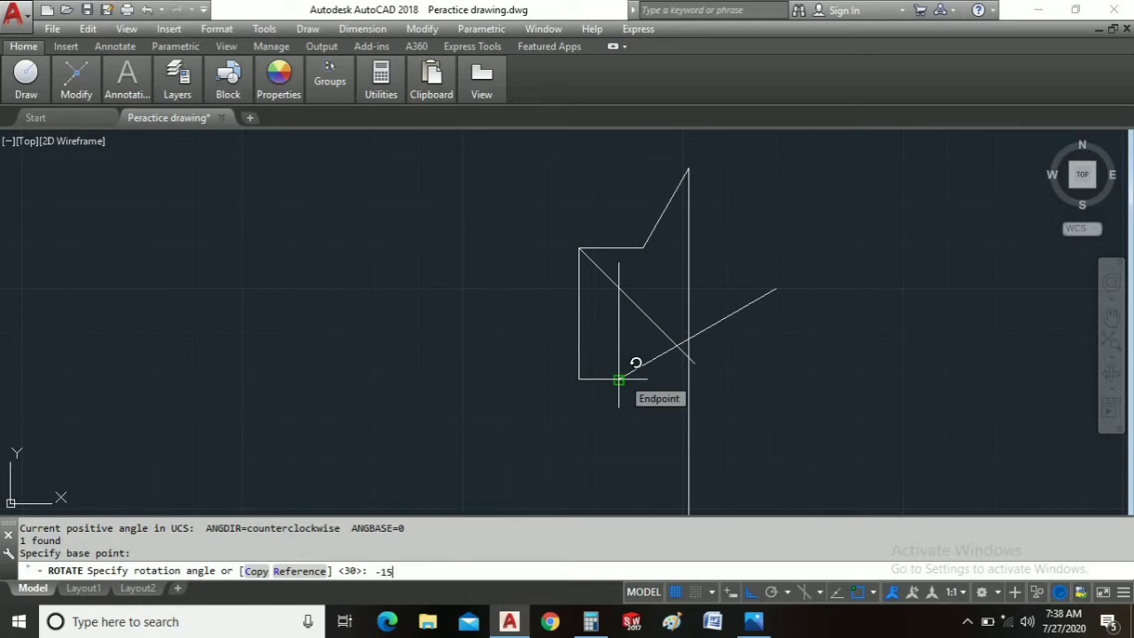
pyautogui.press('Return')
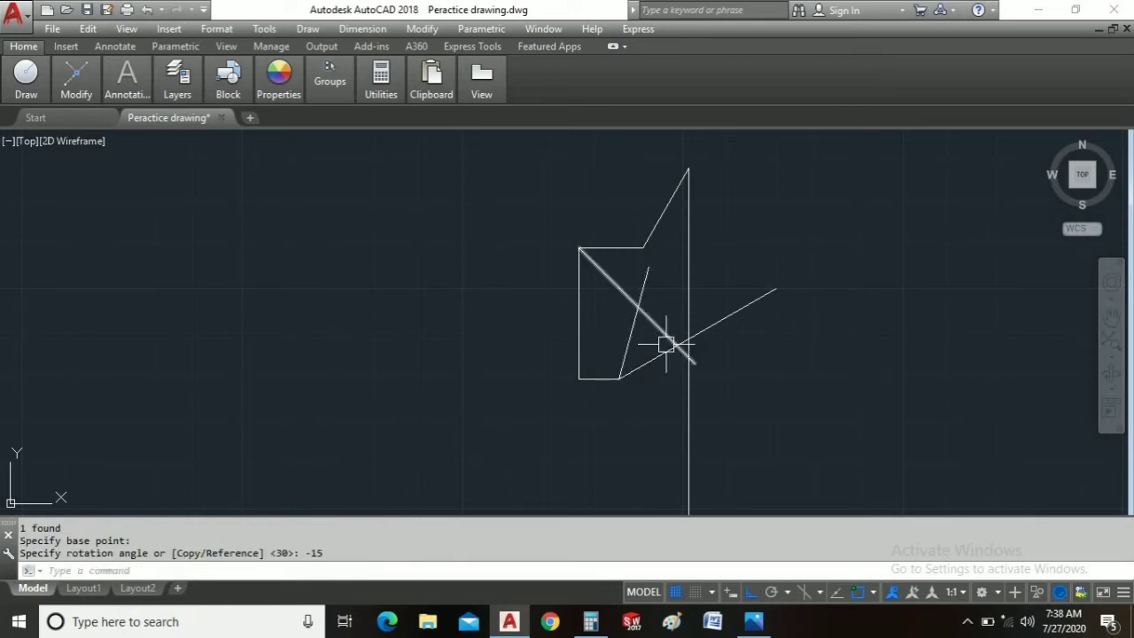
# Check the star reference picture, and trim the overhanging ends of the three slanted lines at their crossings and at the centerline.
pyautogui.hotkey('alt', 'Tab')
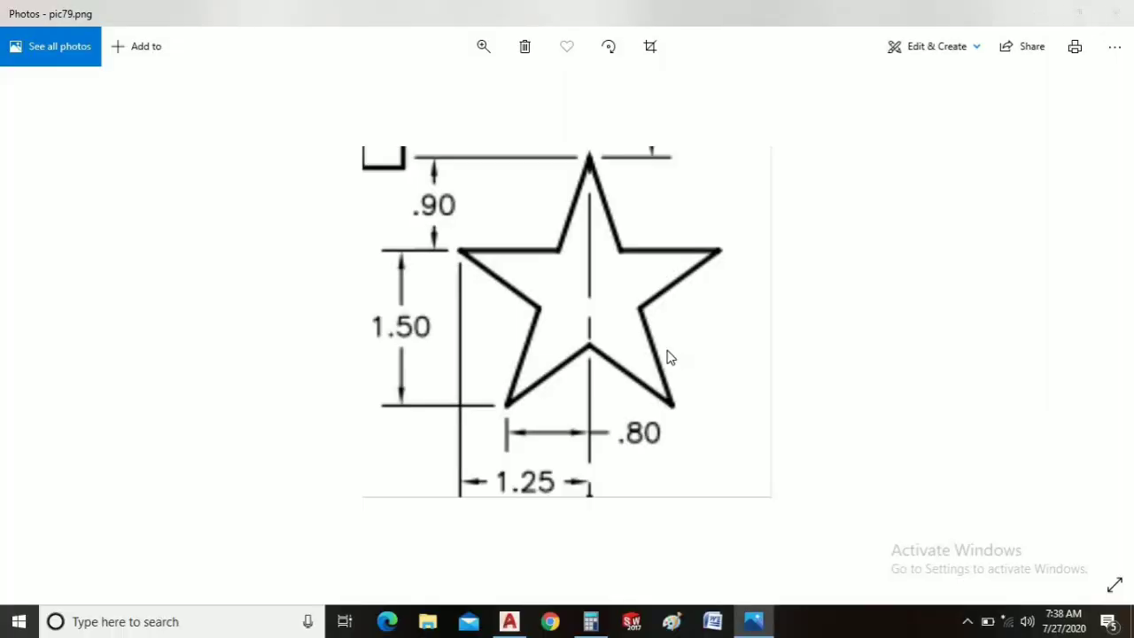
pyautogui.hotkey('alt', 'Tab')
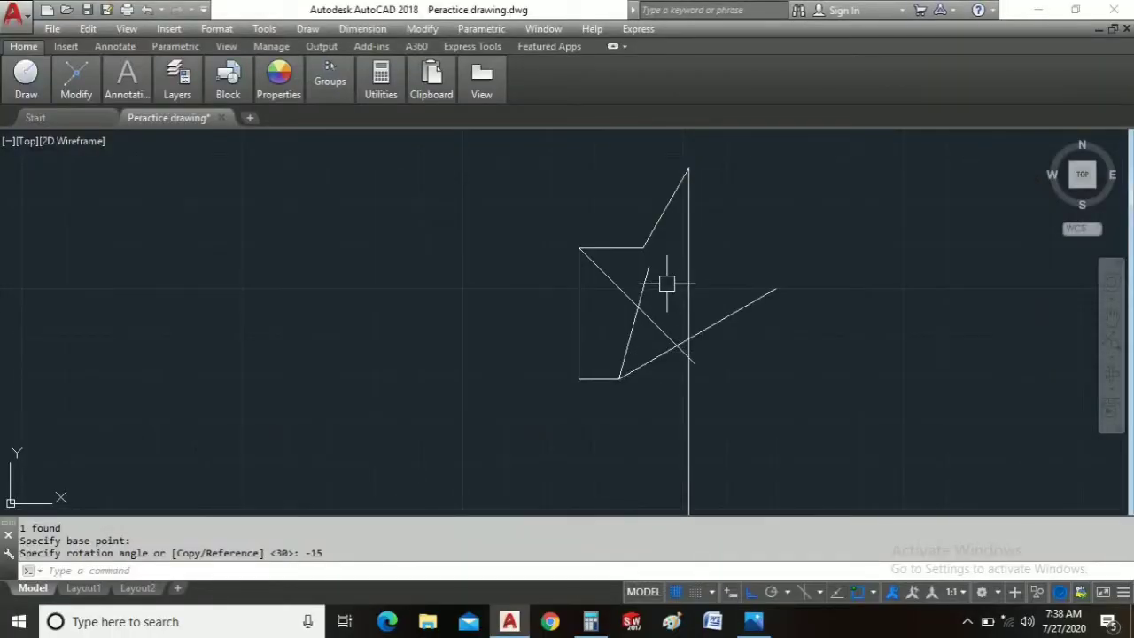
pyautogui.write('tr')
pyautogui.press('Return')
pyautogui.press('Return')
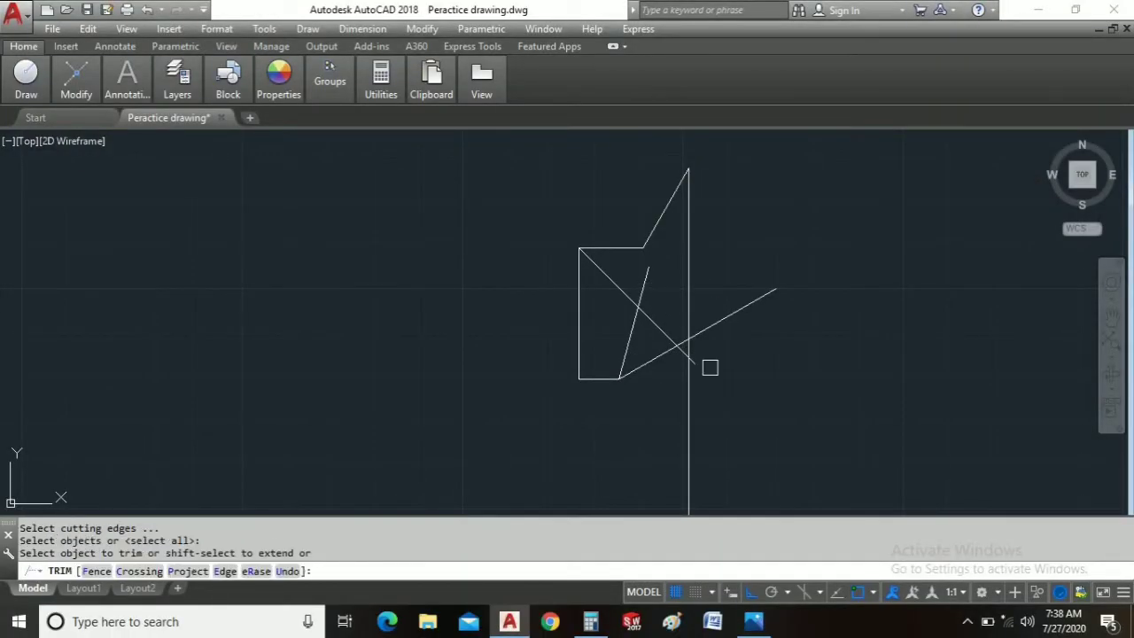
pyautogui.scroll(4, 710, 367)
pyautogui.click(656, 349)
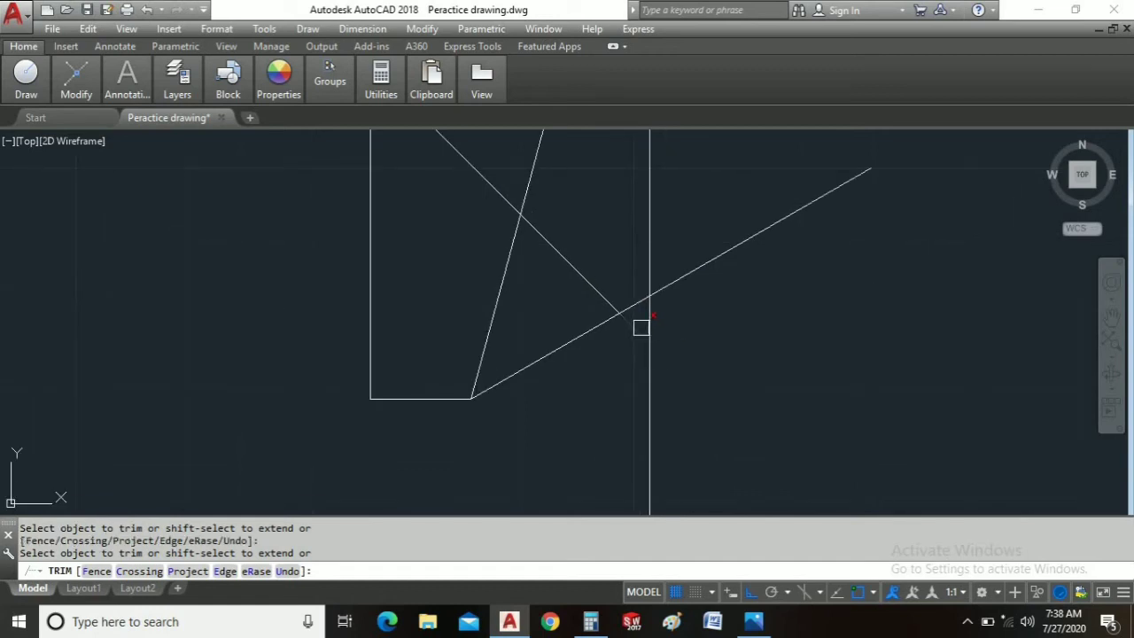
pyautogui.scroll(-2, 607, 372)
pyautogui.scroll(-2, 580, 303)
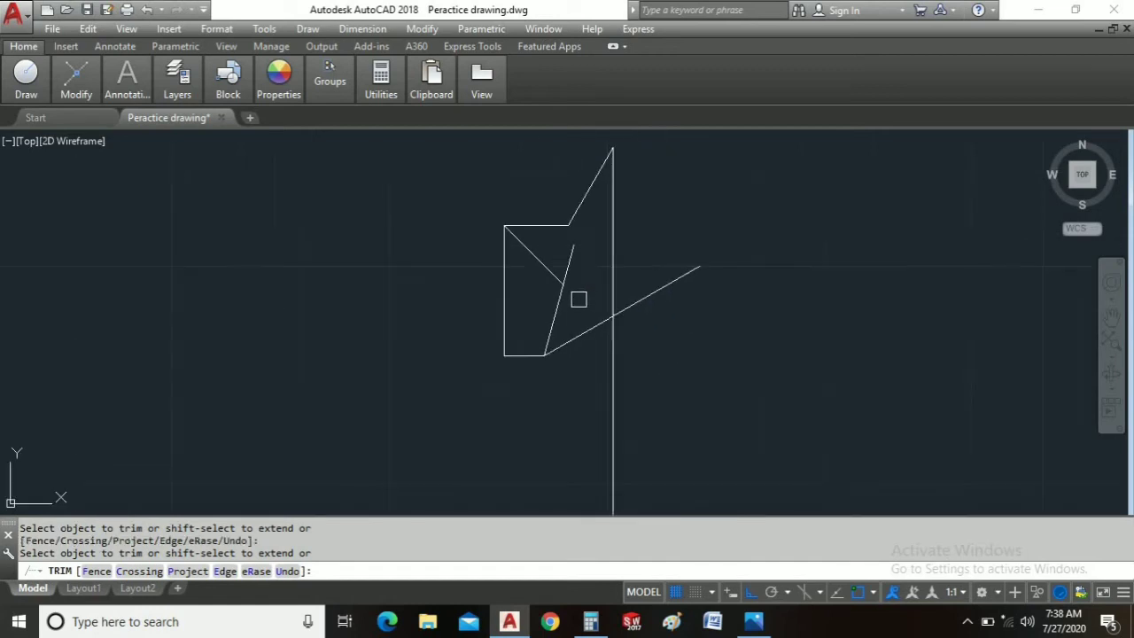
pyautogui.click(577, 298)
pyautogui.click(578, 247)
pyautogui.click(666, 299)
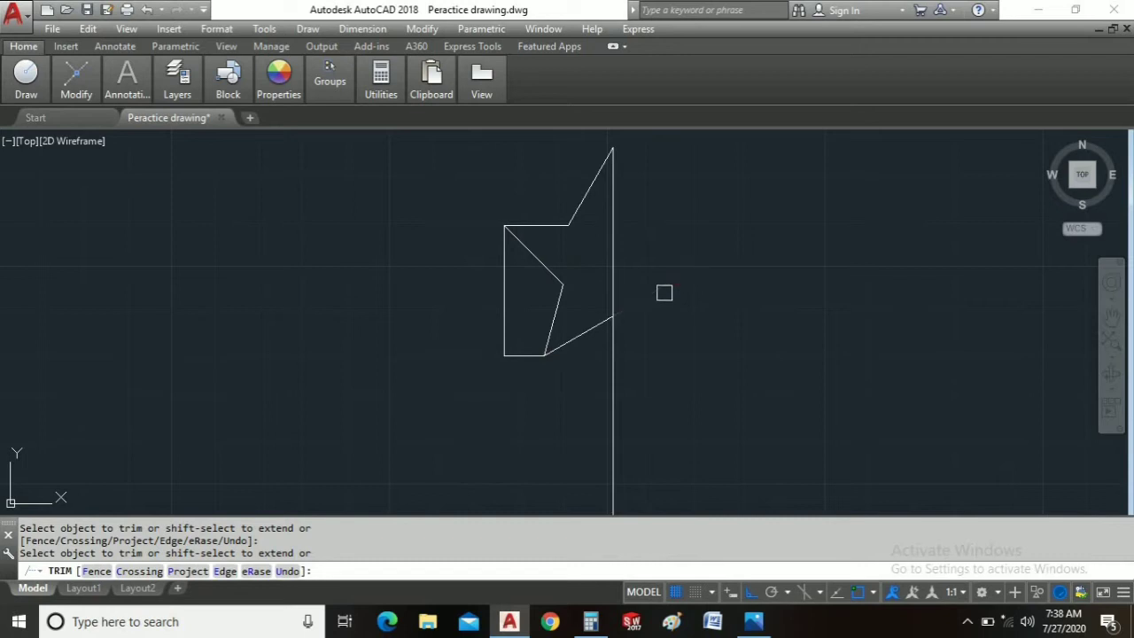
pyautogui.rightClick(670, 269)
pyautogui.click(706, 285)
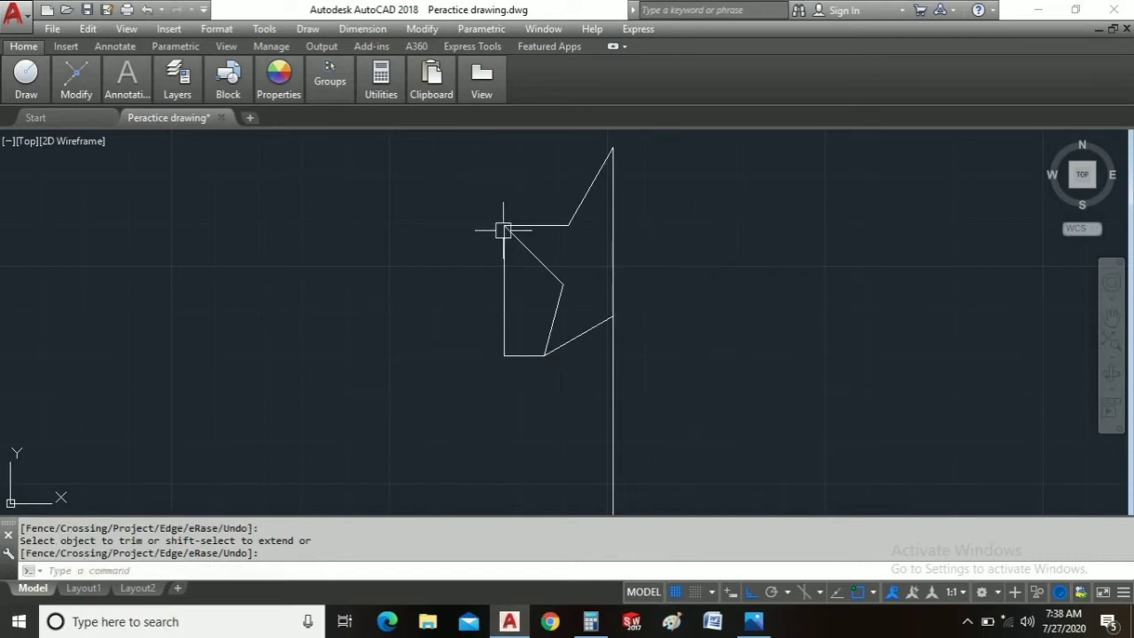
# Erase the short vertical segment below the star's top tip and the 1.5 vertical and .45 horizontal construction lines.
pyautogui.click(613, 184)
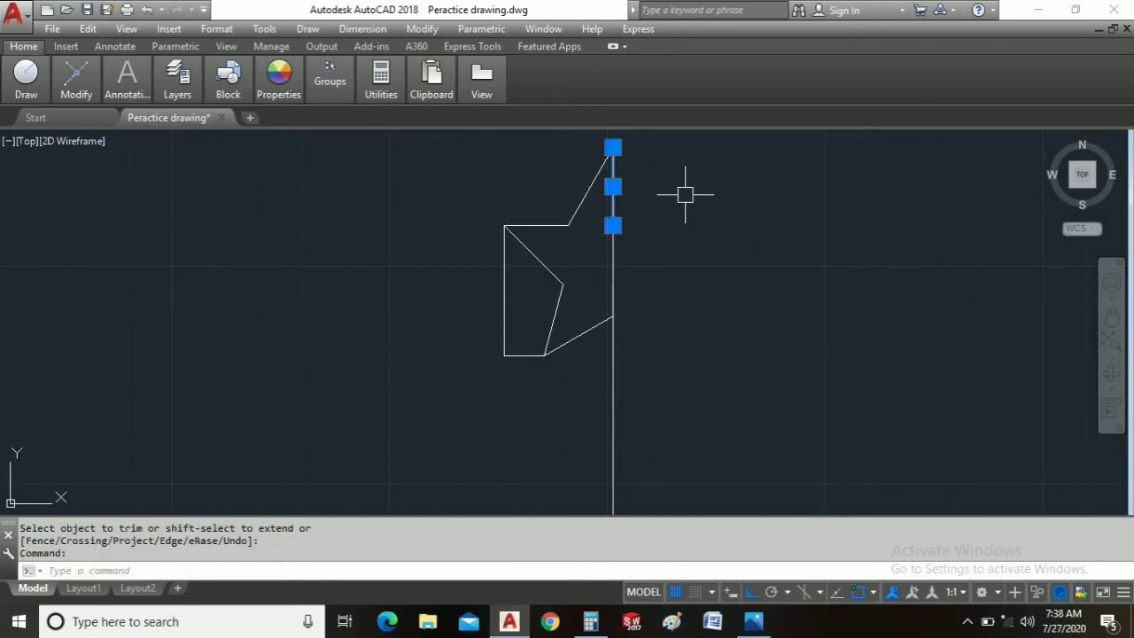
pyautogui.press('Delete')
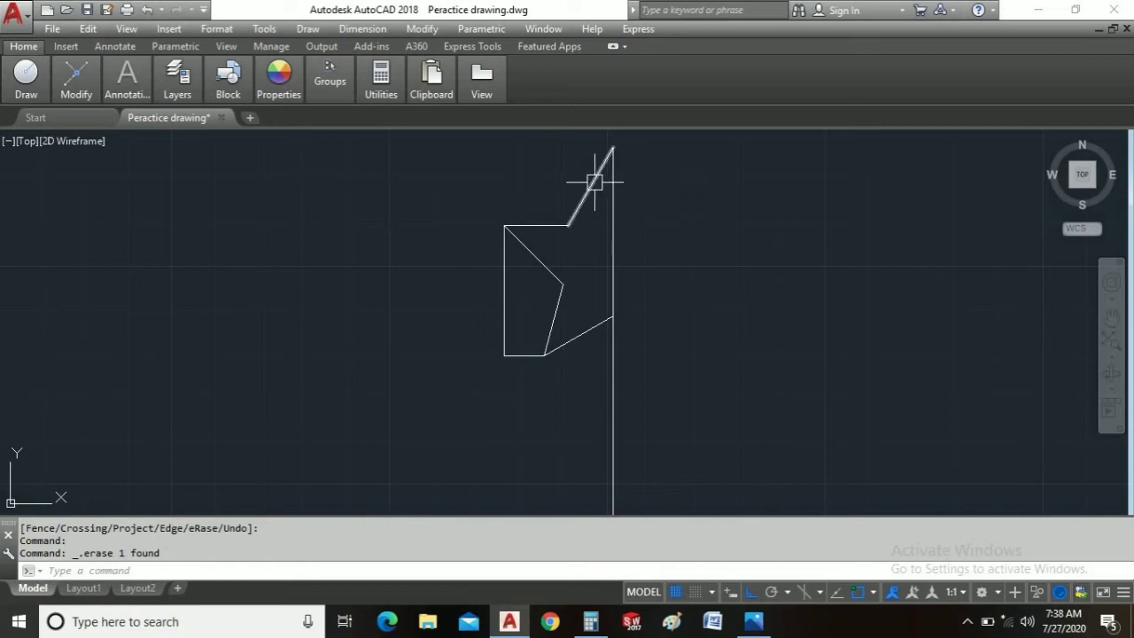
pyautogui.click(504, 270)
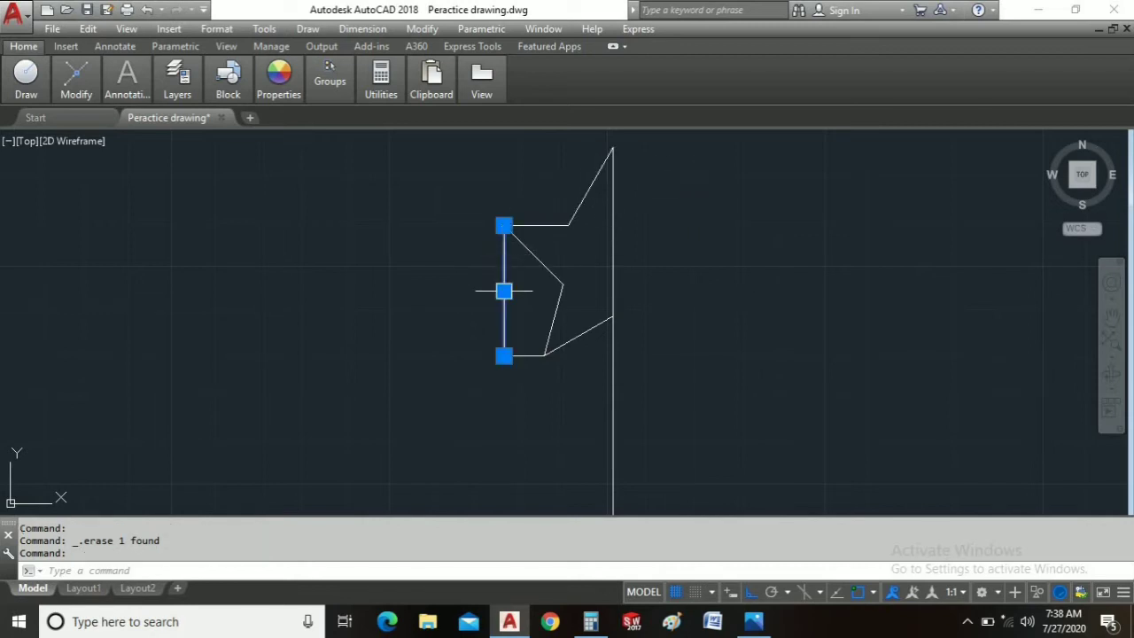
pyautogui.click(524, 354)
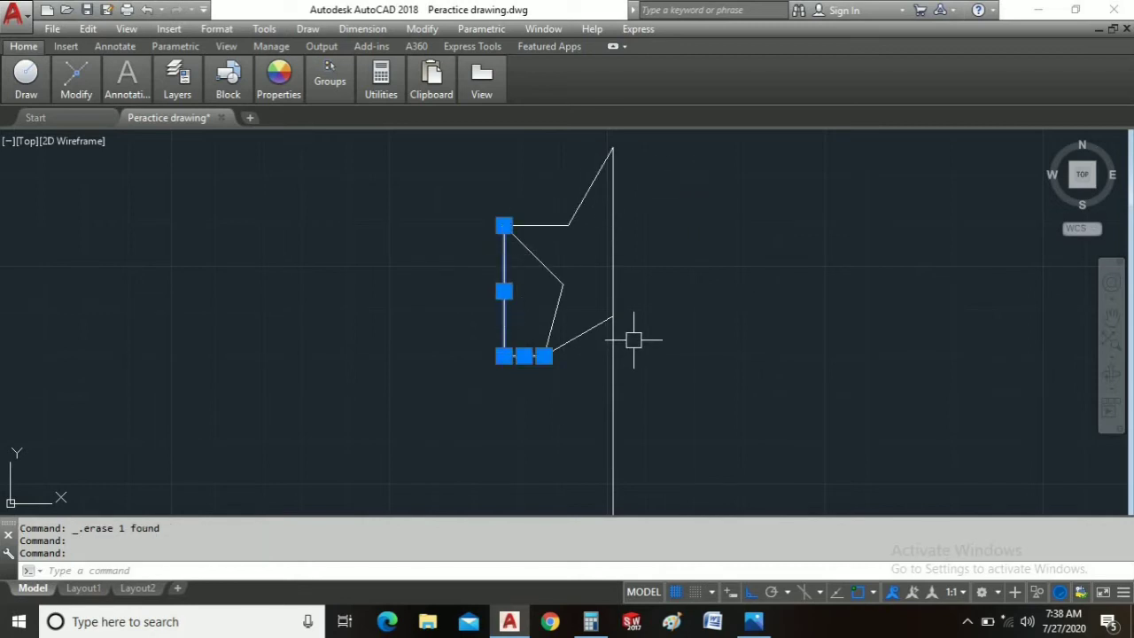
pyautogui.press('Delete')
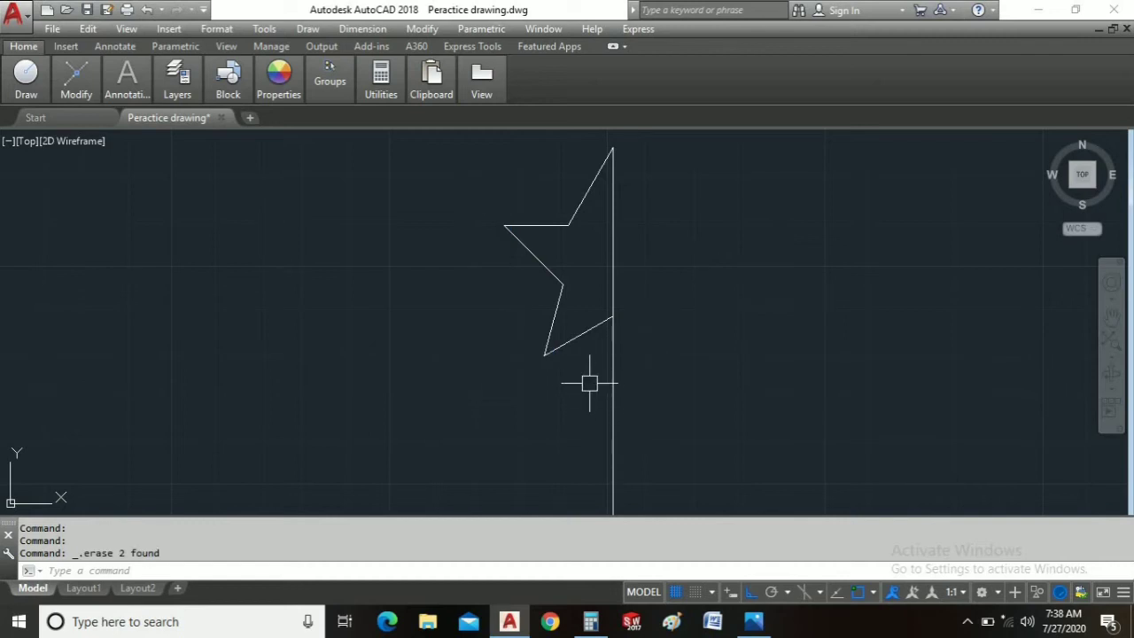
# Check the star reference picture, and mirror the five lines of the star's left half about the vertical centerline, keeping the source objects.
pyautogui.moveTo(587, 375); pyautogui.dragTo(605, 408, button='middle')
pyautogui.hotkey('alt', 'Tab')
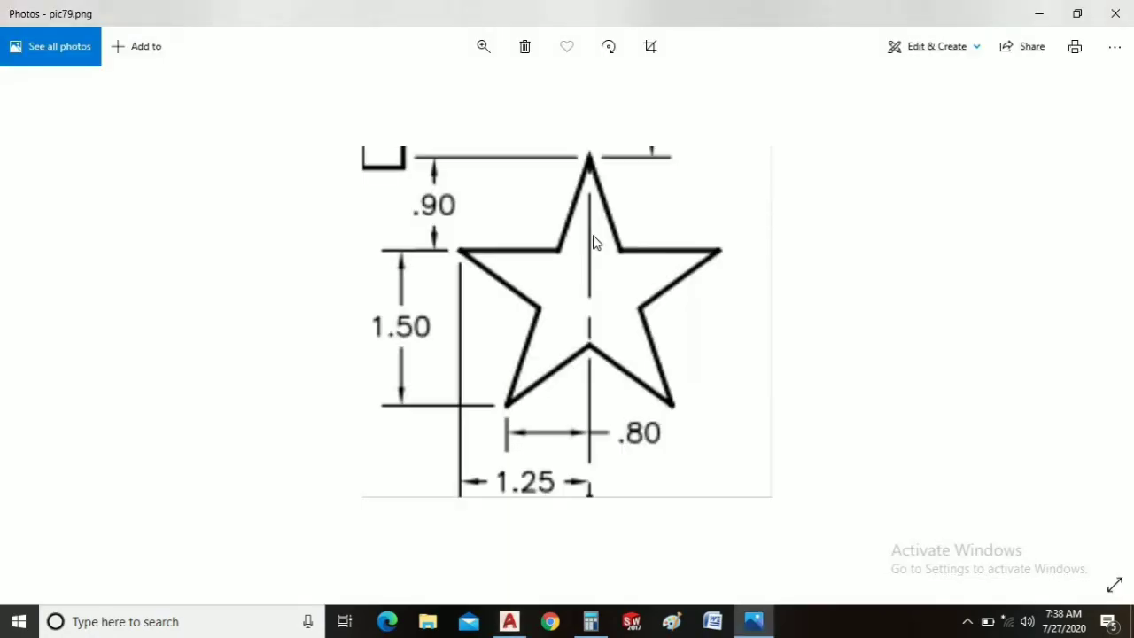
pyautogui.hotkey('alt', 'Tab')
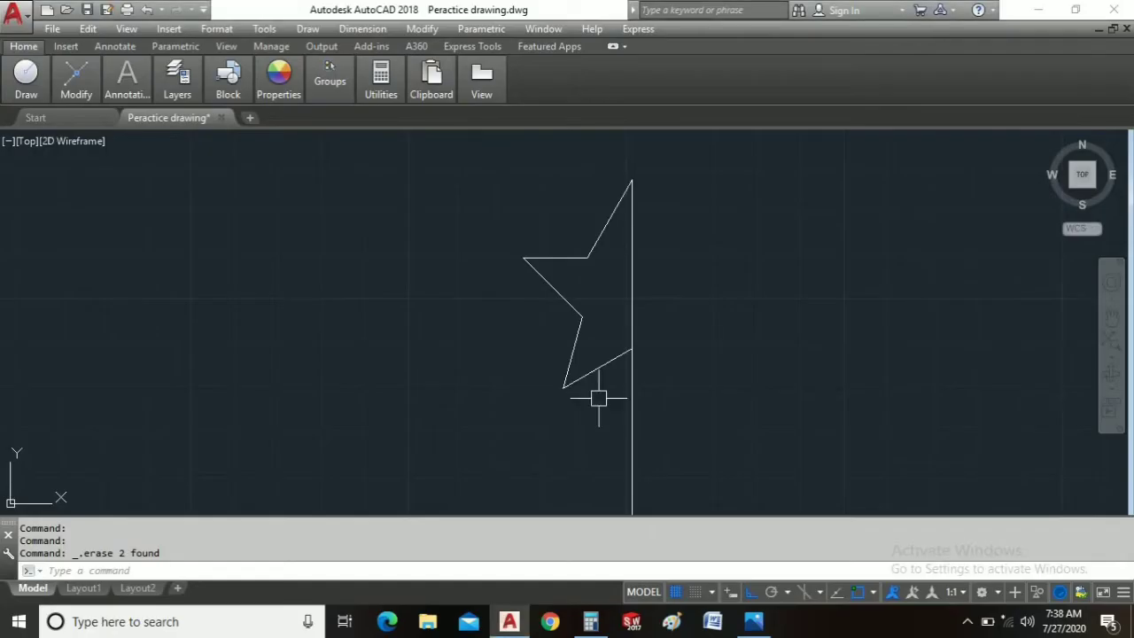
pyautogui.click(607, 401)
pyautogui.click(491, 174)
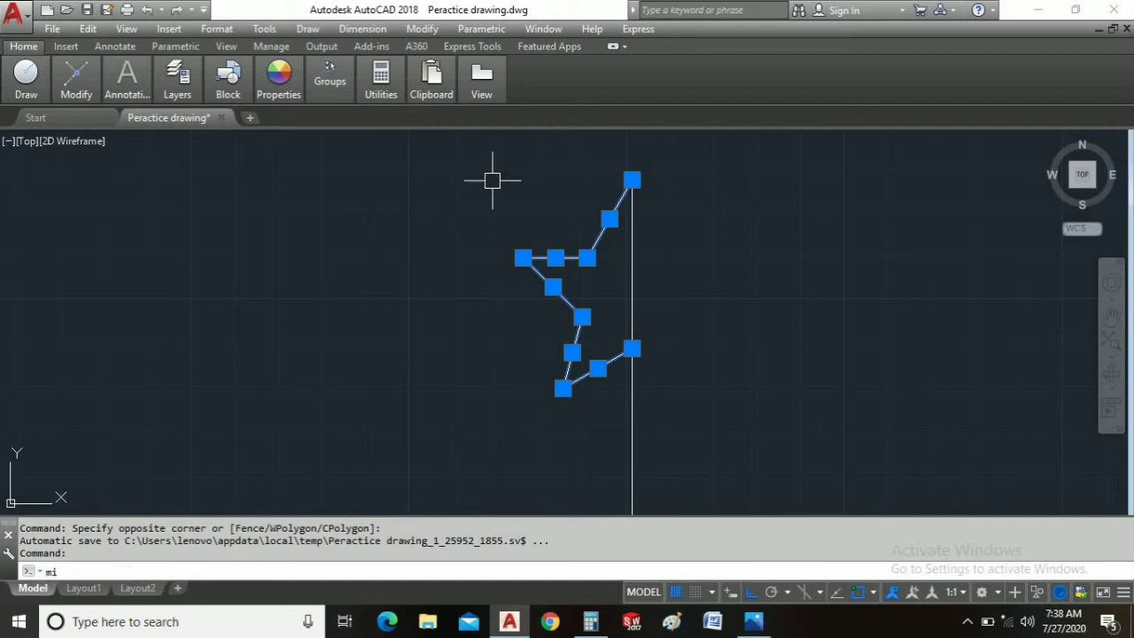
pyautogui.write('mi')
pyautogui.press('Return')
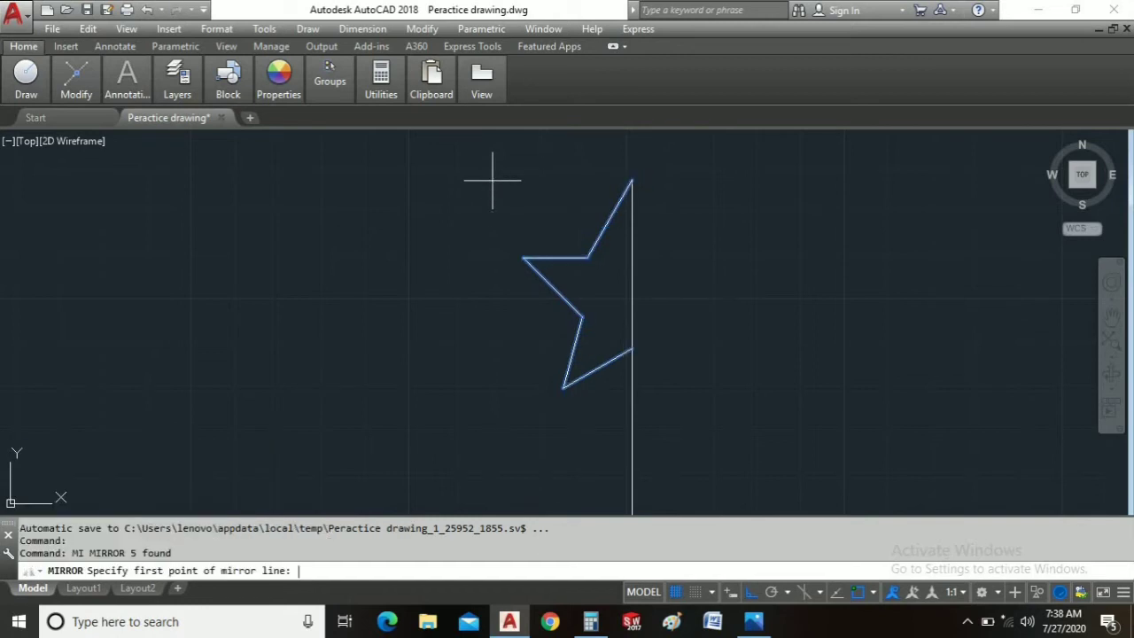
pyautogui.click(630, 180)
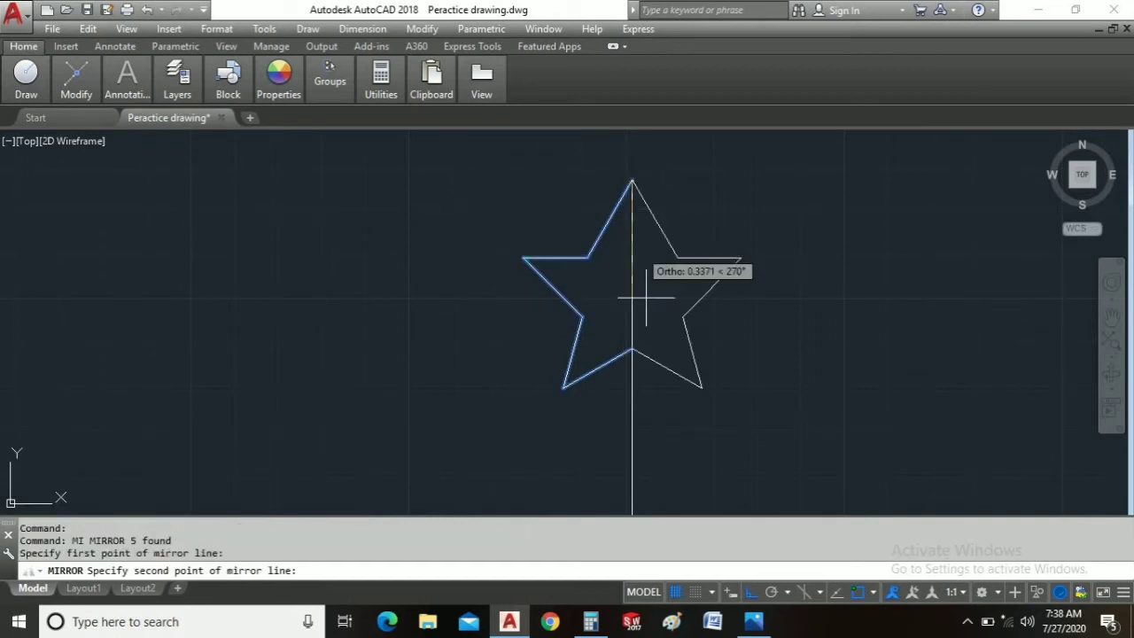
pyautogui.click(631, 351)
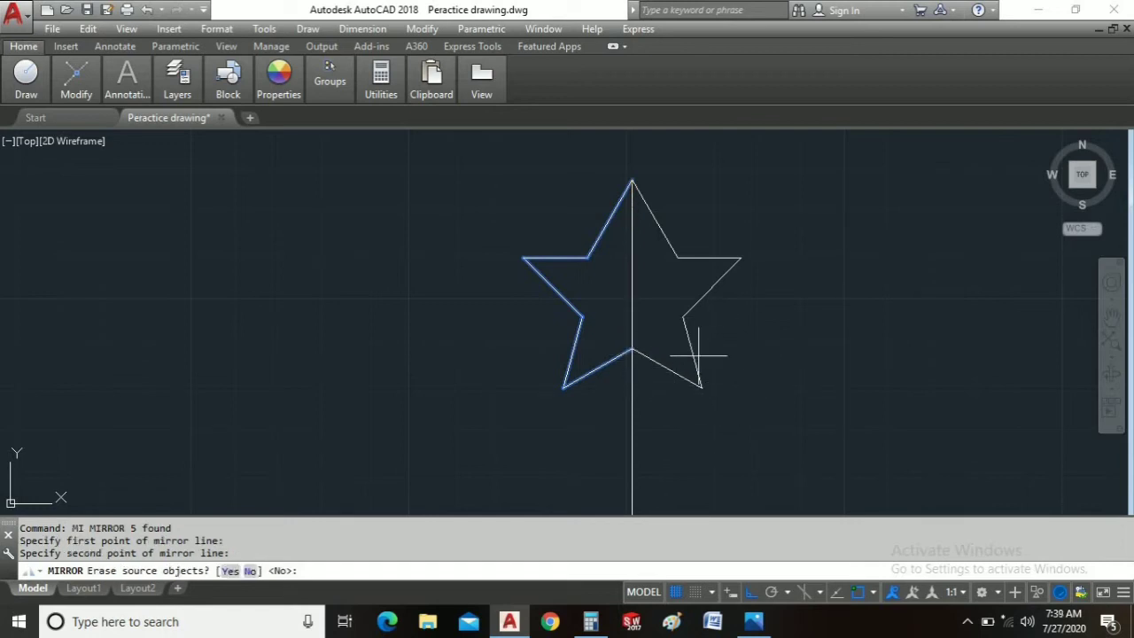
pyautogui.rightClick(729, 325)
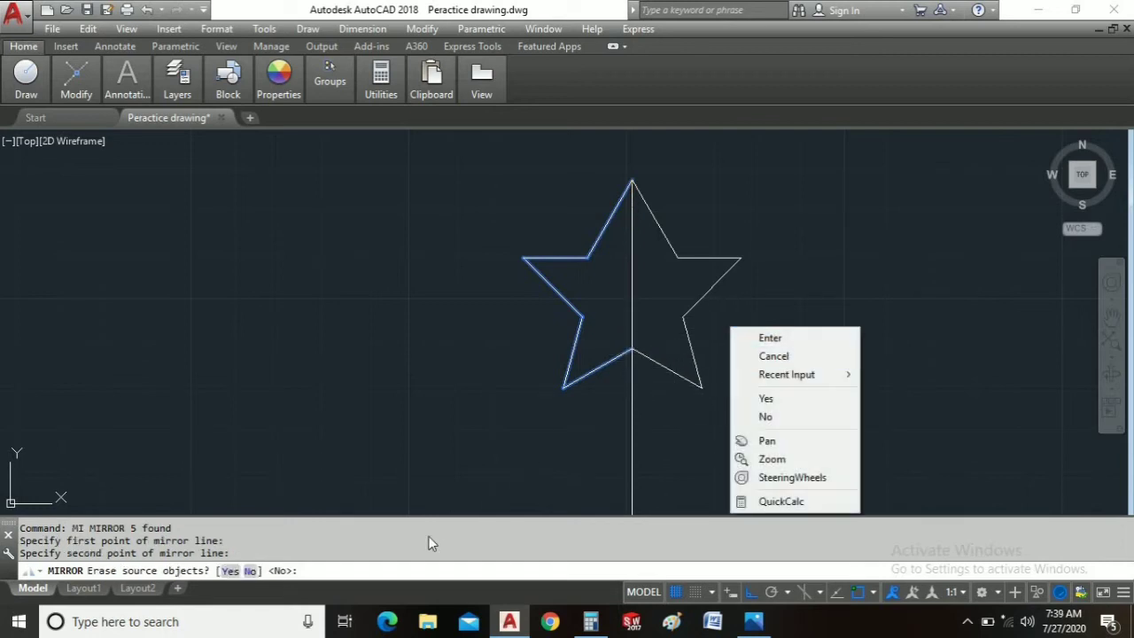
pyautogui.click(421, 571)
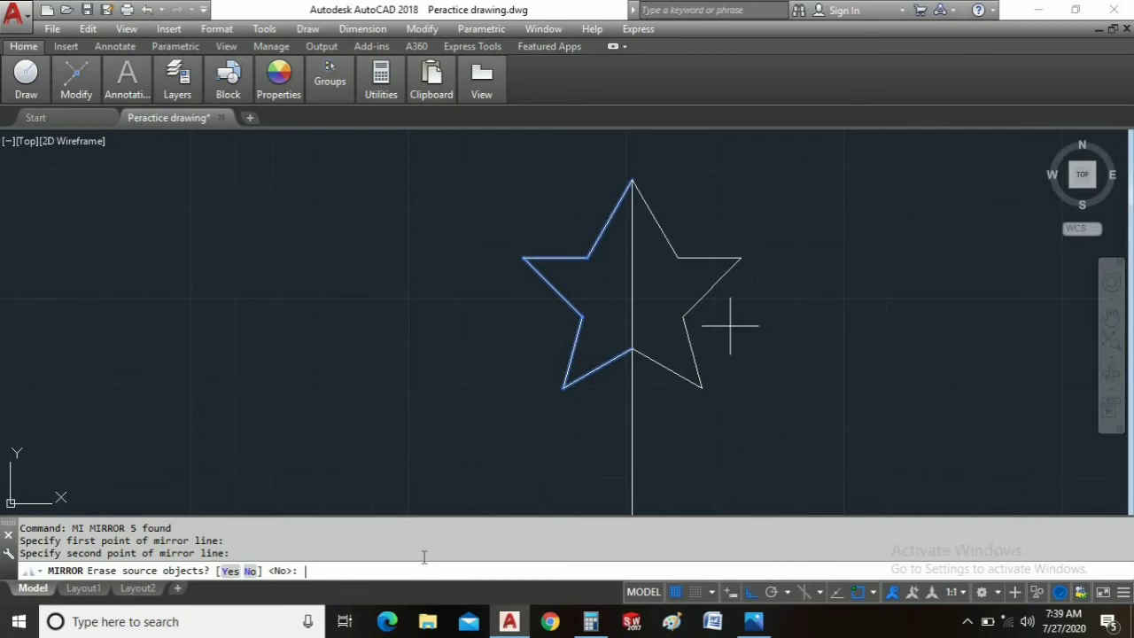
pyautogui.write('n')
pyautogui.press('Return')
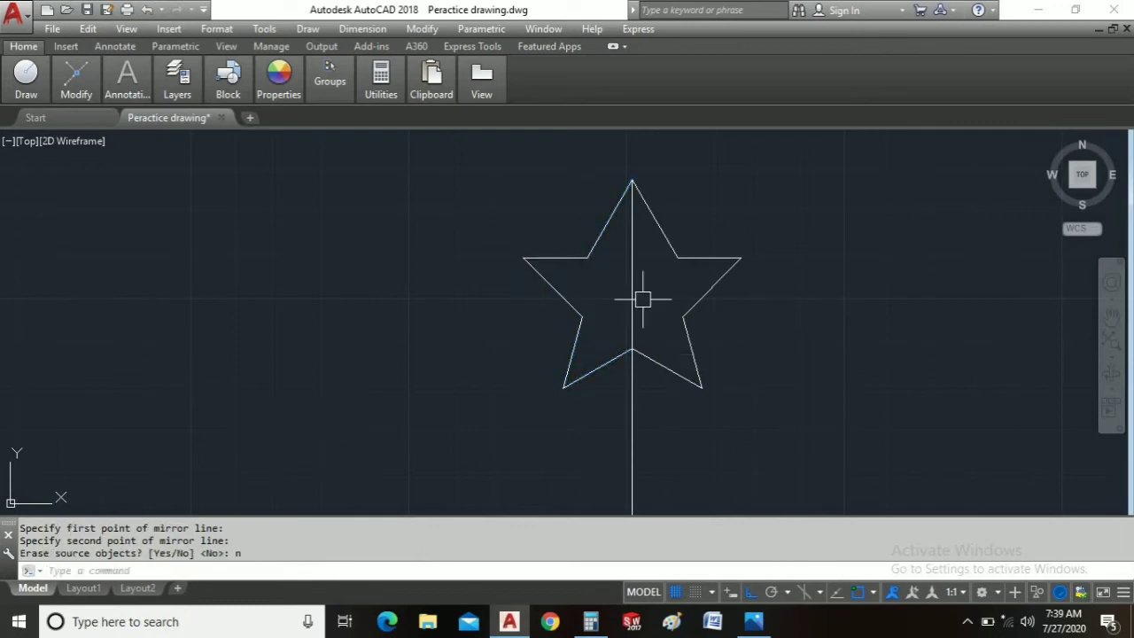
# Add a vertical linear dimension from the star's top tip to the inner end of the left arm's horizontal edge, placed left of the star.
pyautogui.hotkey('alt', 'Tab')
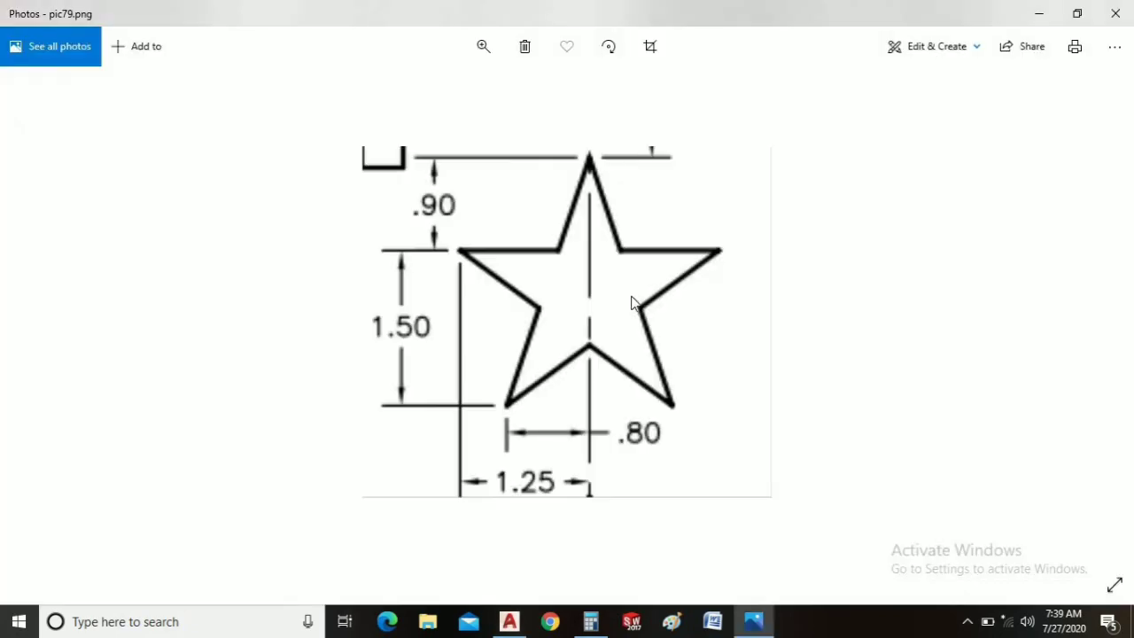
pyautogui.hotkey('alt', 'Tab')
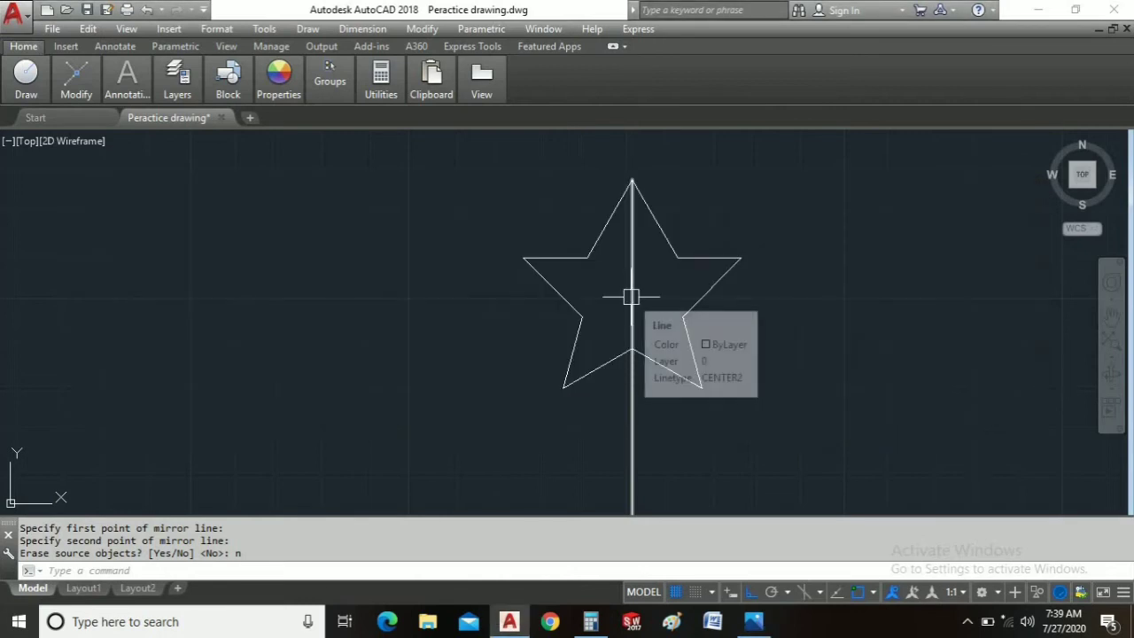
pyautogui.click(632, 298)
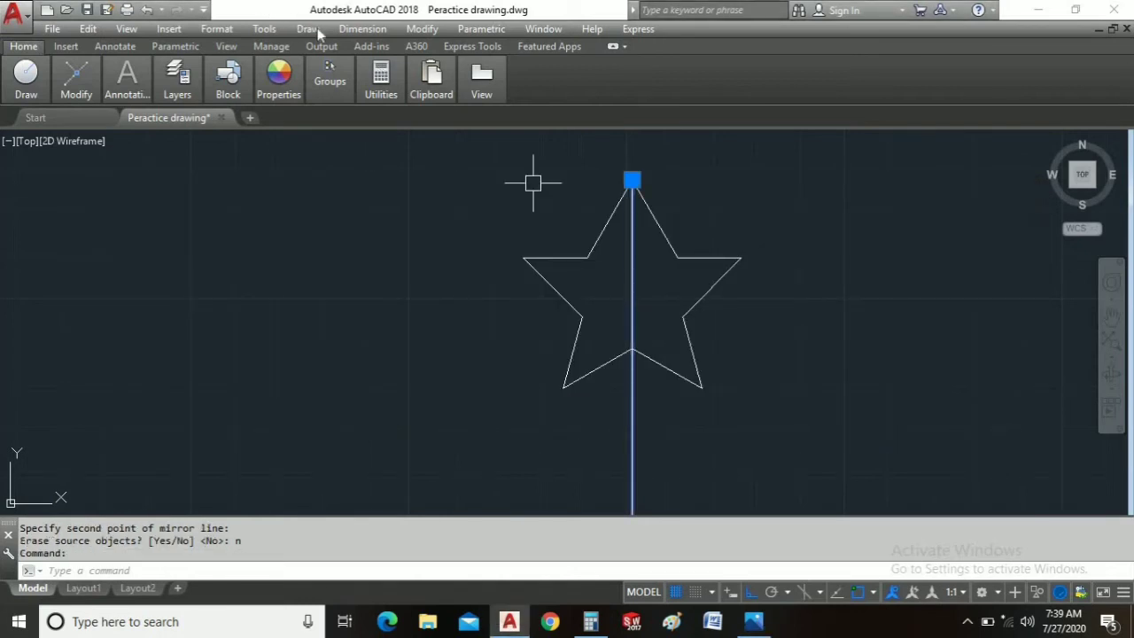
pyautogui.click(358, 28)
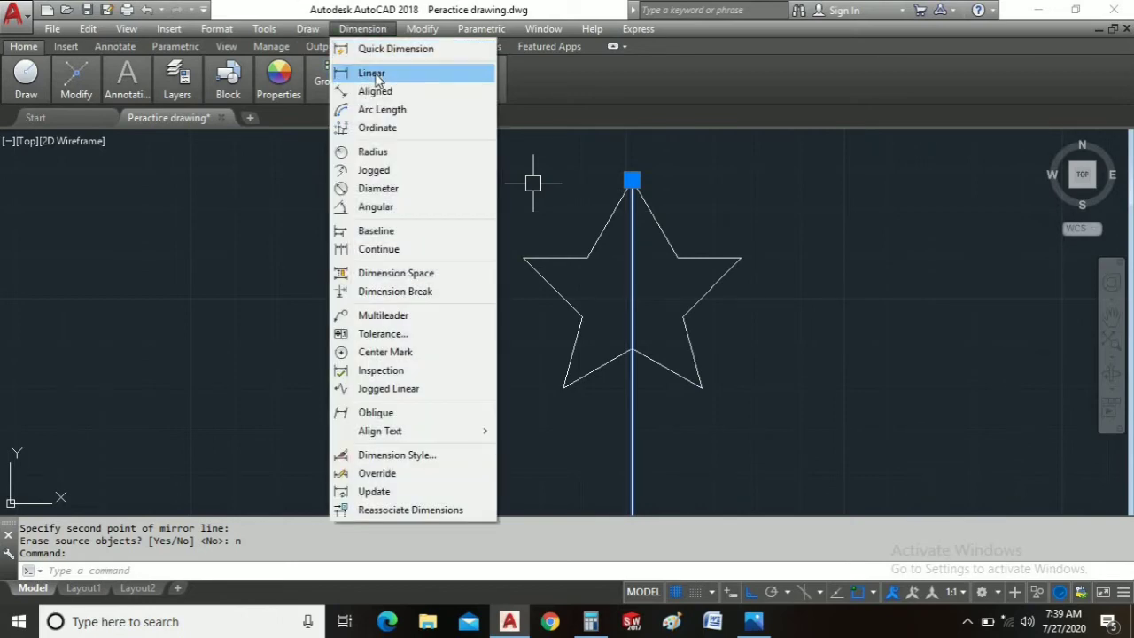
pyautogui.click(375, 76)
pyautogui.hotkey('alt', 'Tab')
pyautogui.hotkey('alt', 'Tab')
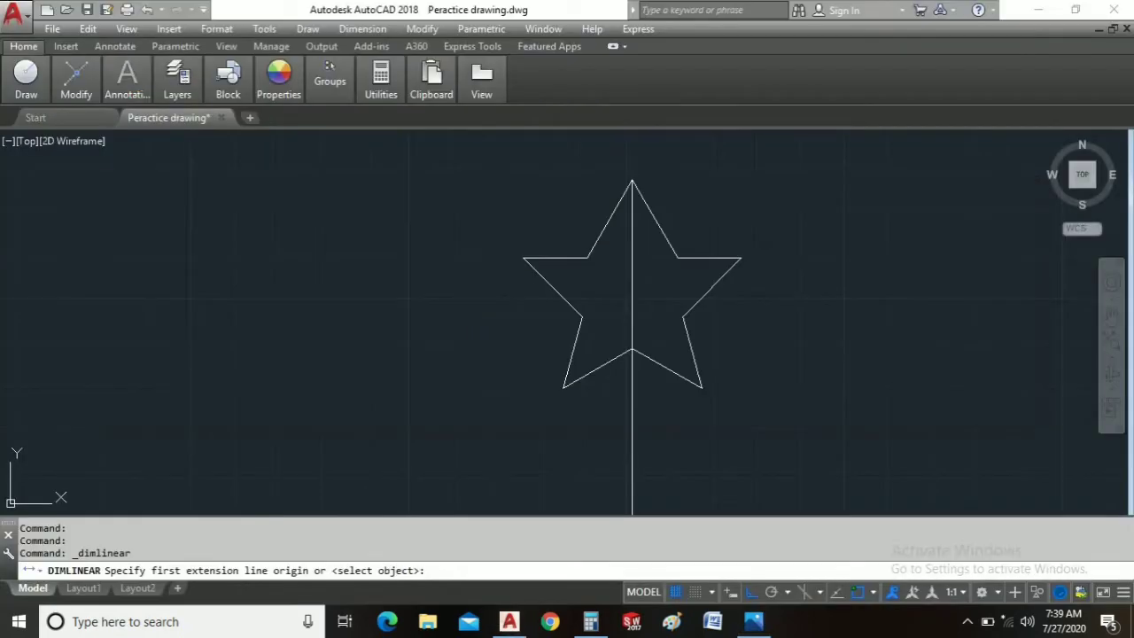
pyautogui.click(632, 182)
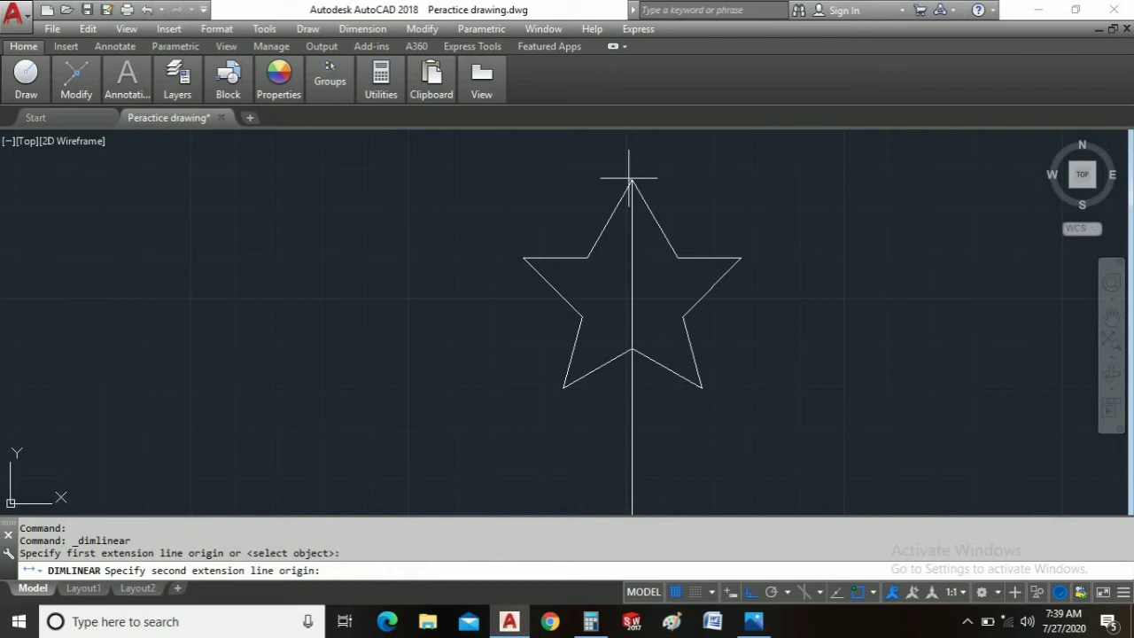
pyautogui.click(589, 257)
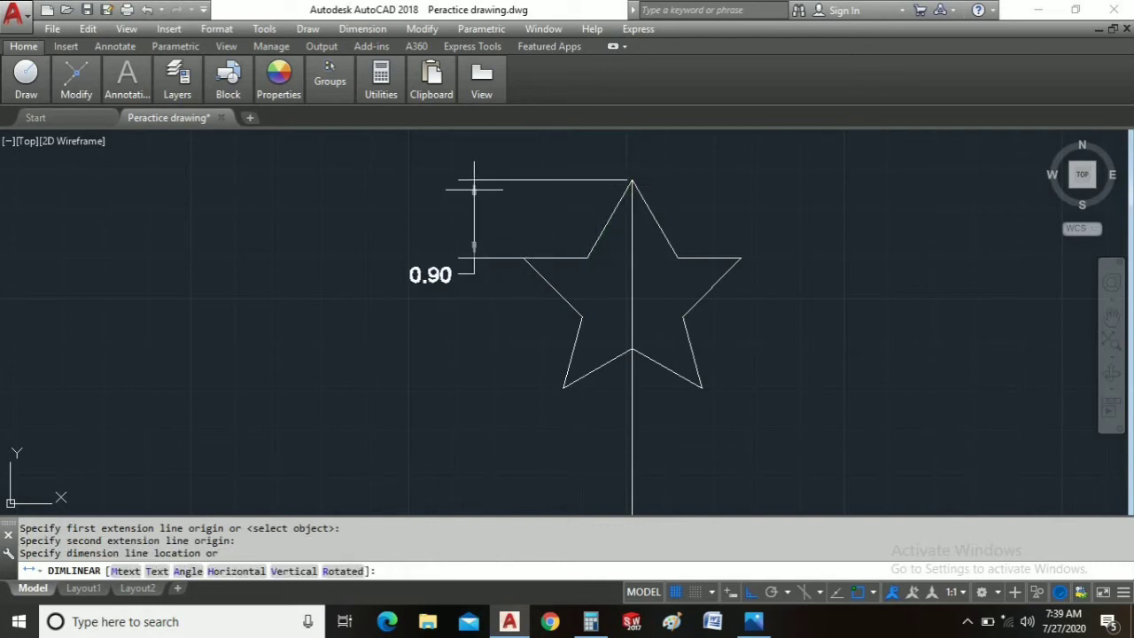
pyautogui.click(474, 203)
# Check the reference picture, and add a vertical linear dimension from the left arm's tip to the lower-left tip.
pyautogui.hotkey('alt', 'Tab')
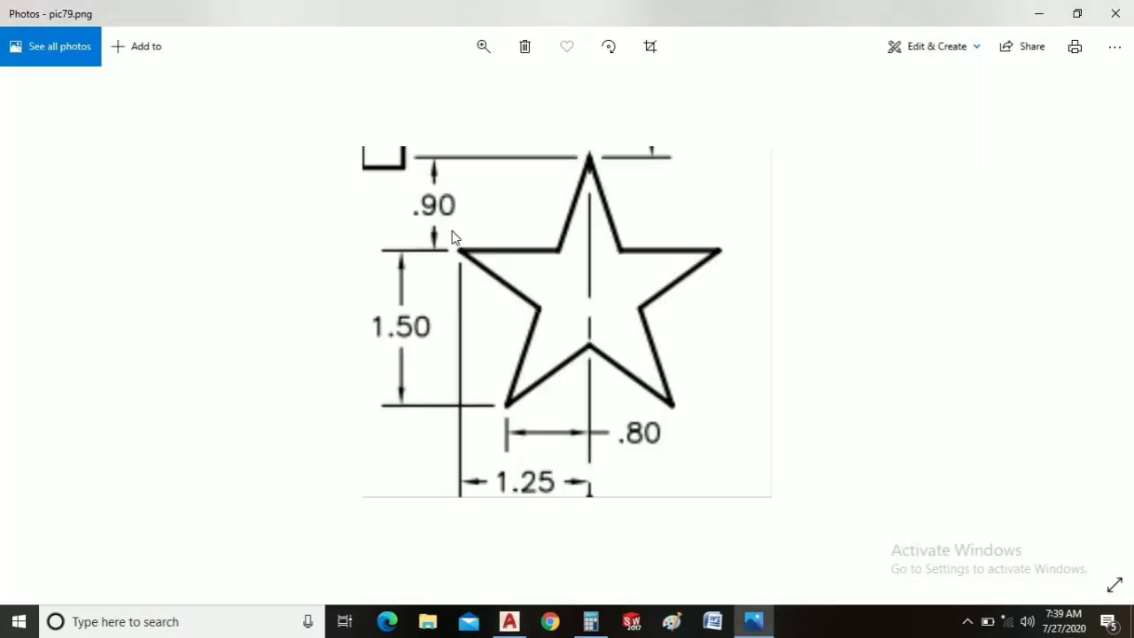
pyautogui.hotkey('alt', 'Tab')
pyautogui.press('Return')
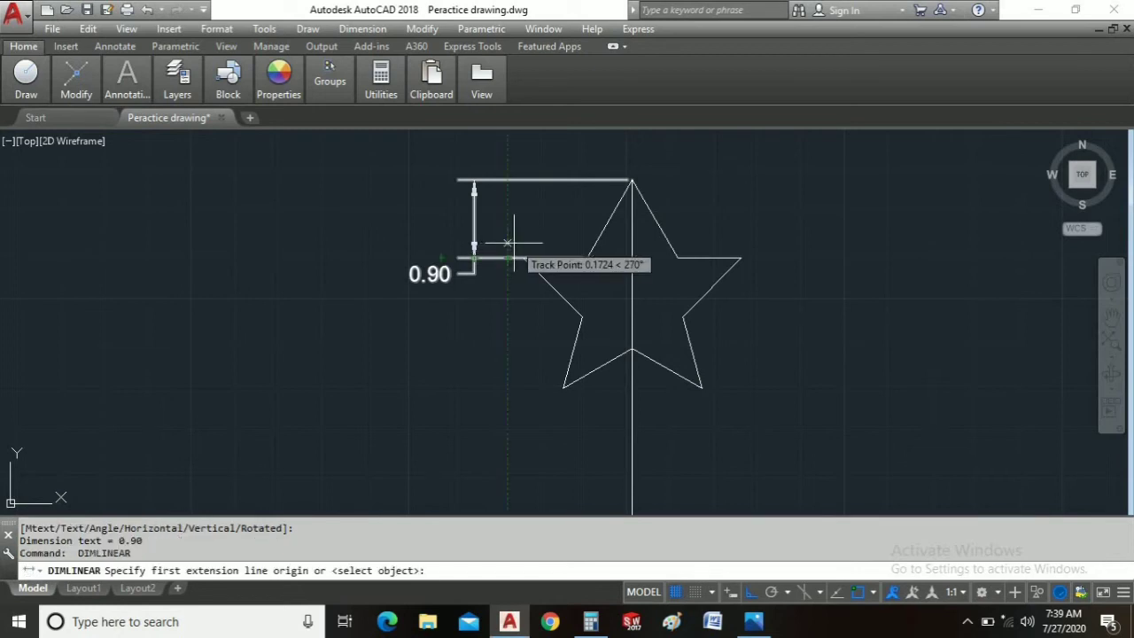
pyautogui.click(523, 258)
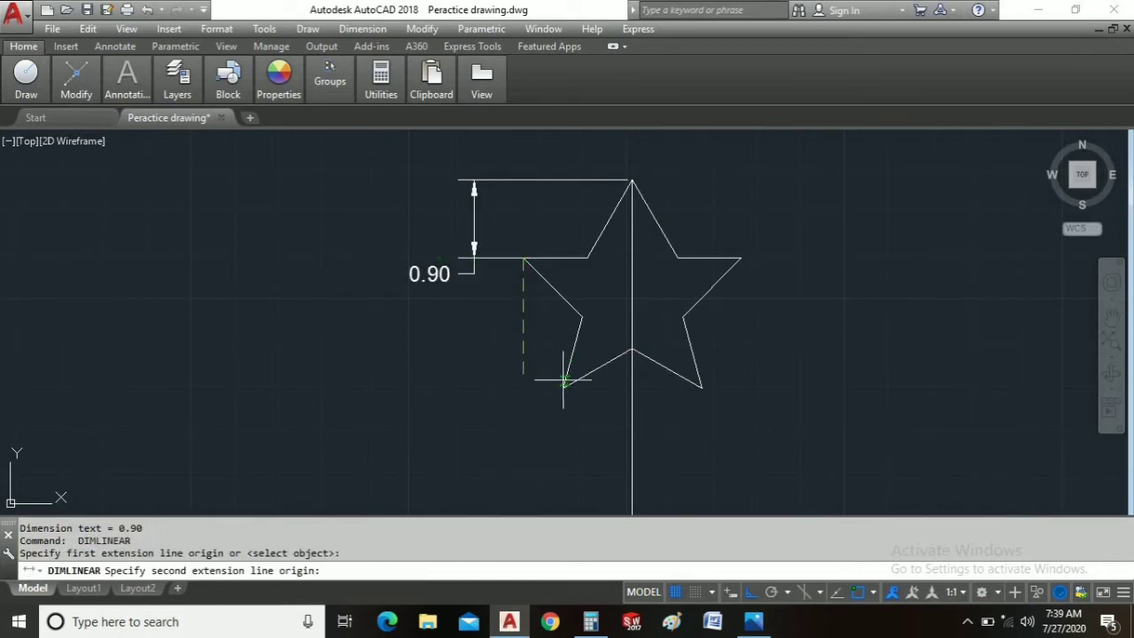
pyautogui.click(563, 386)
pyautogui.click(512, 336)
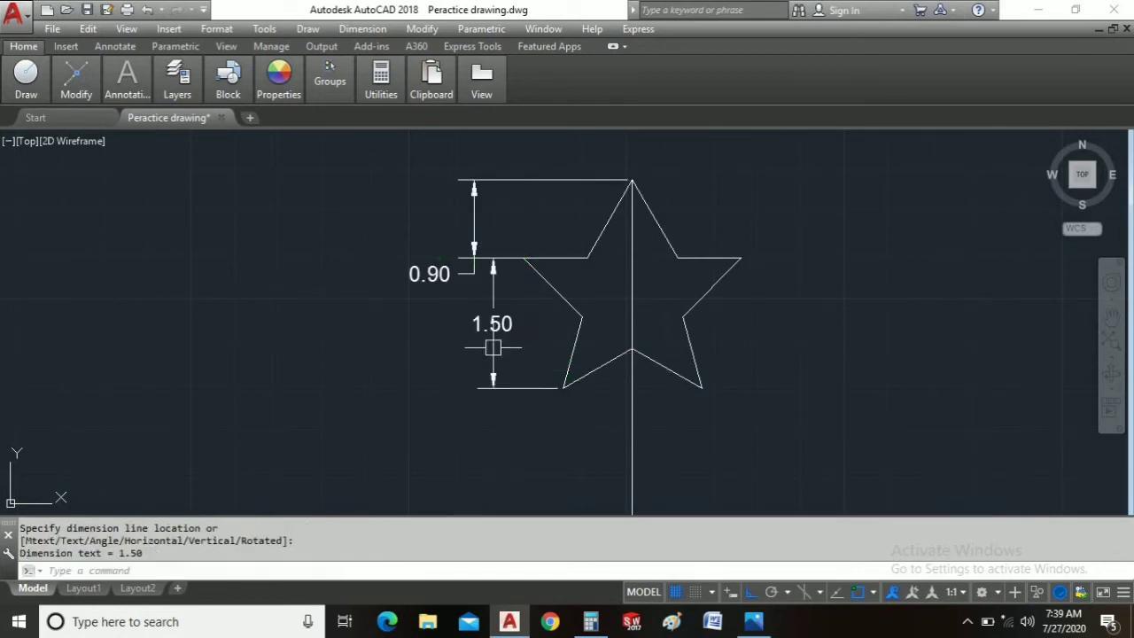
# Check the reference picture, and add a horizontal linear dimension from the bottom inner vertex on the centerline to the lower-left tip, just below the star.
pyautogui.hotkey('alt', 'Tab')
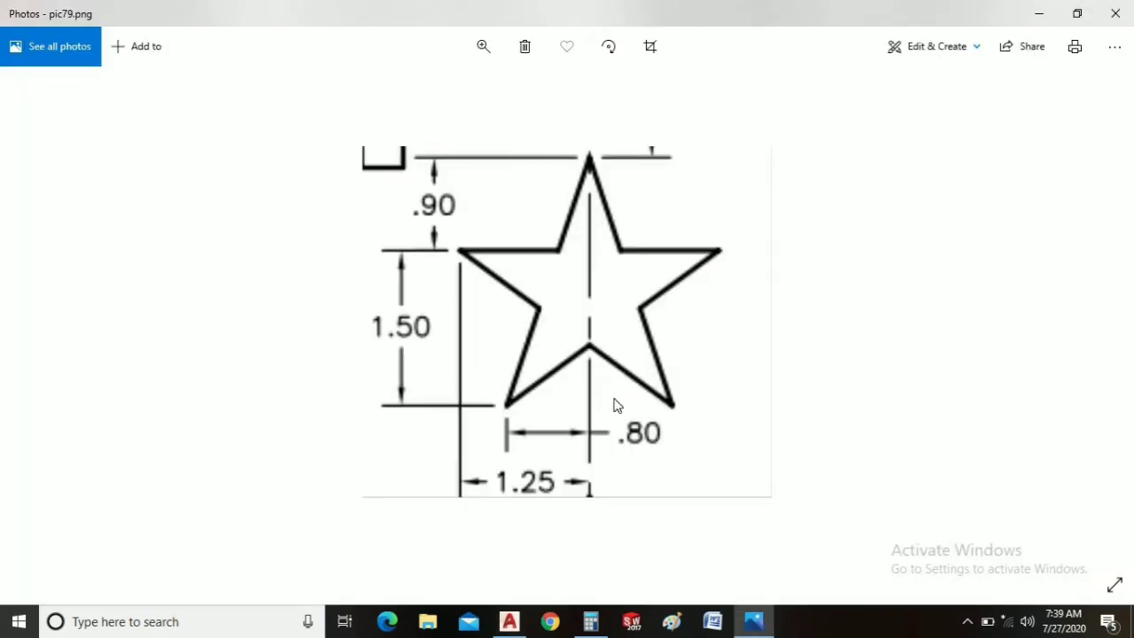
pyautogui.hotkey('alt', 'Tab')
pyautogui.press('Return')
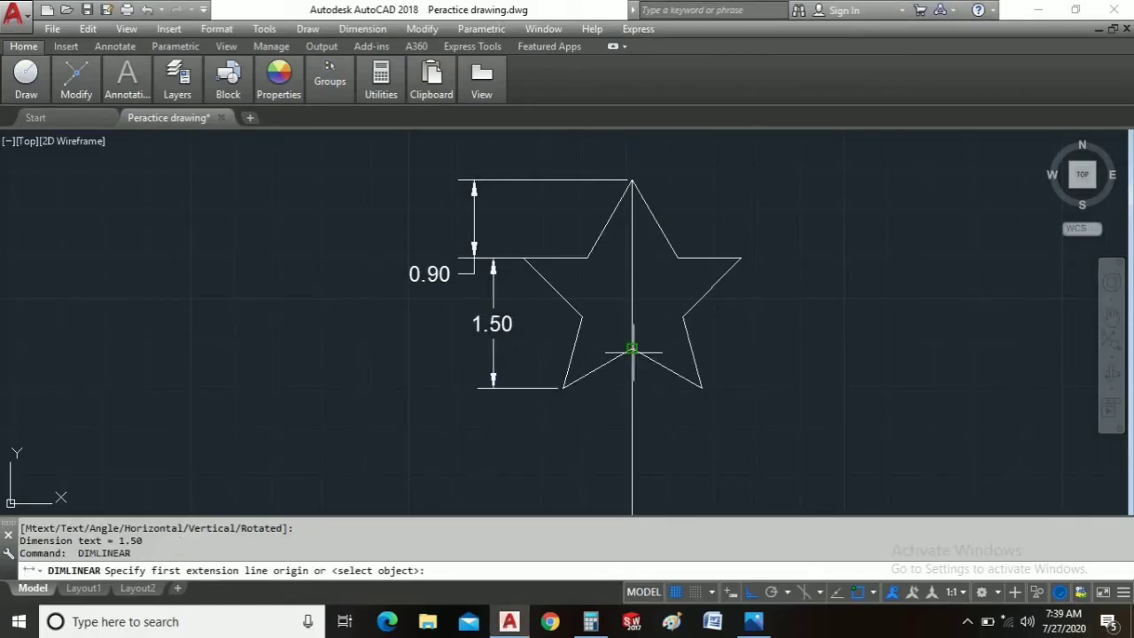
pyautogui.click(632, 350)
pyautogui.click(564, 387)
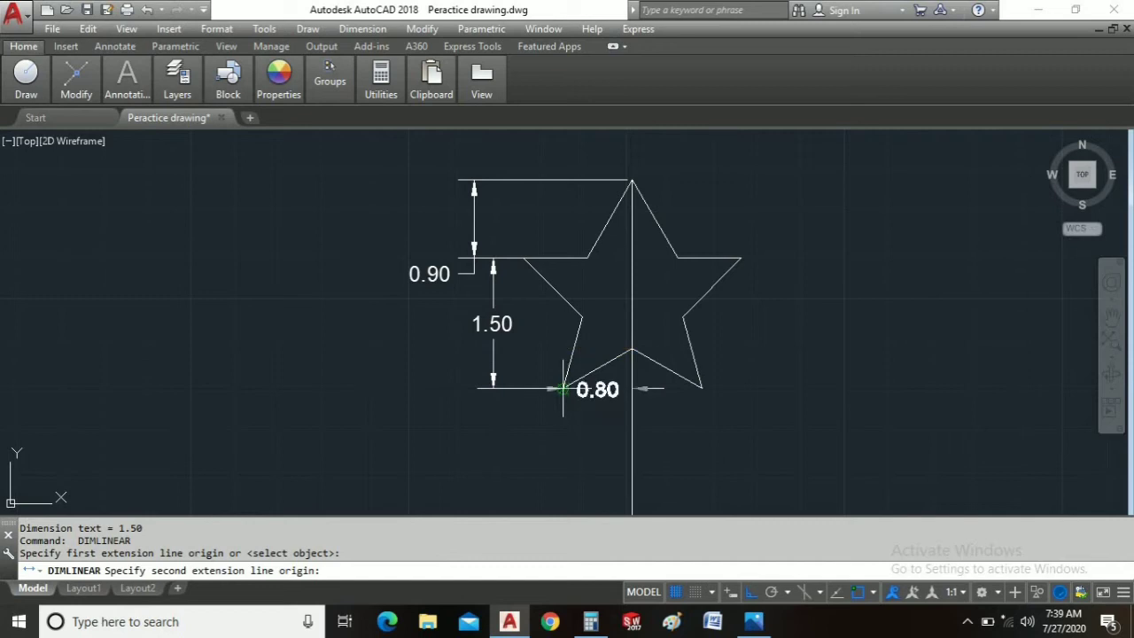
pyautogui.click(594, 403)
# Add a horizontal linear dimension from the left arm's tip to the centerline, placed below the dimension under the lower-left leg.
pyautogui.press('Return')
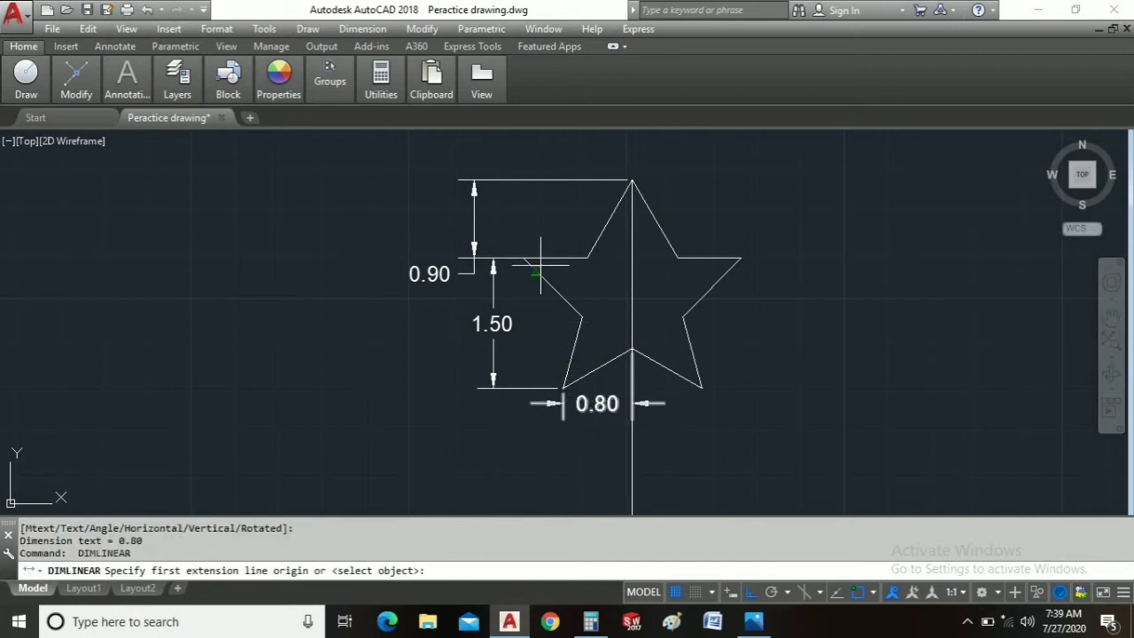
pyautogui.click(524, 258)
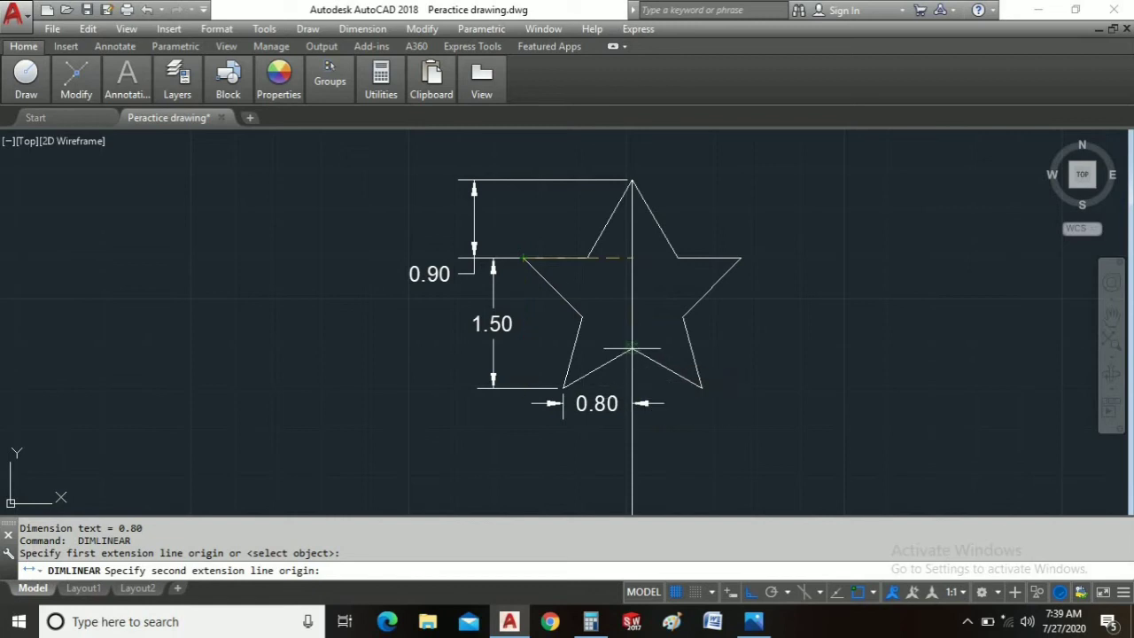
pyautogui.click(632, 349)
pyautogui.click(628, 453)
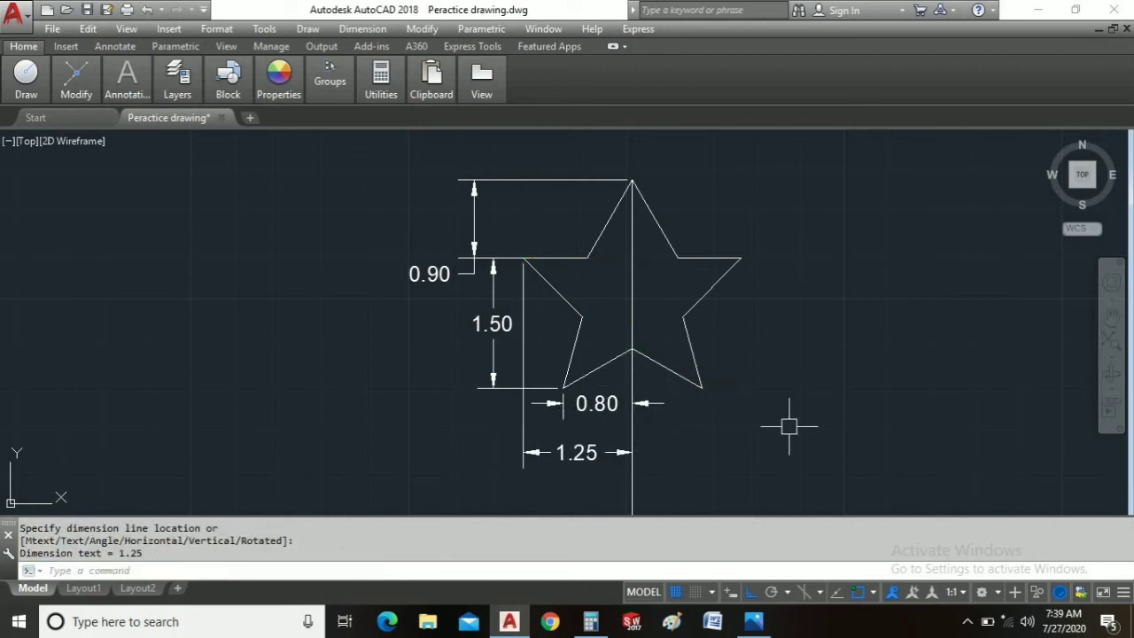
# Check the reference picture, and add an angular dimension between the top point's left edge and the vertical centerline.
pyautogui.hotkey('alt', 'Tab')
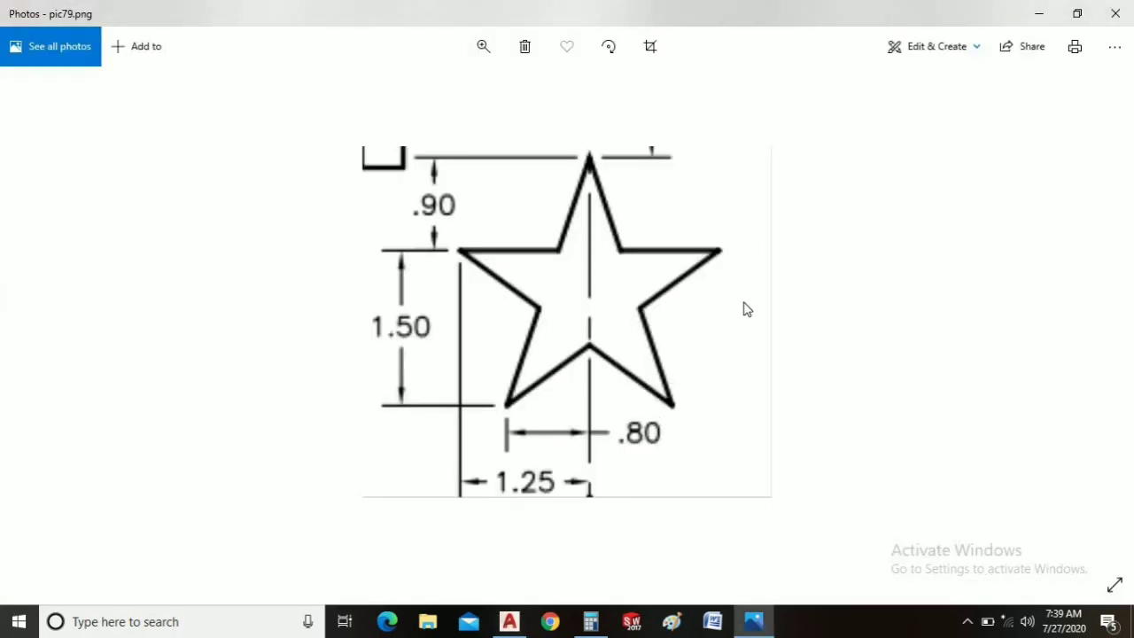
pyautogui.hotkey('alt', 'Tab')
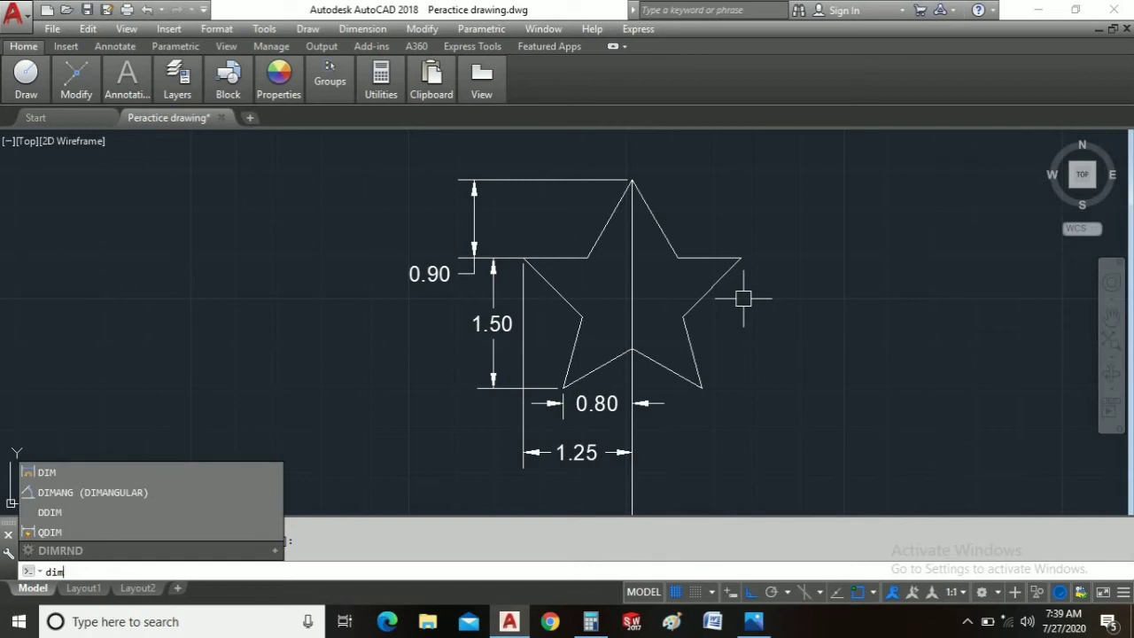
pyautogui.write('ang')
pyautogui.press('Return')
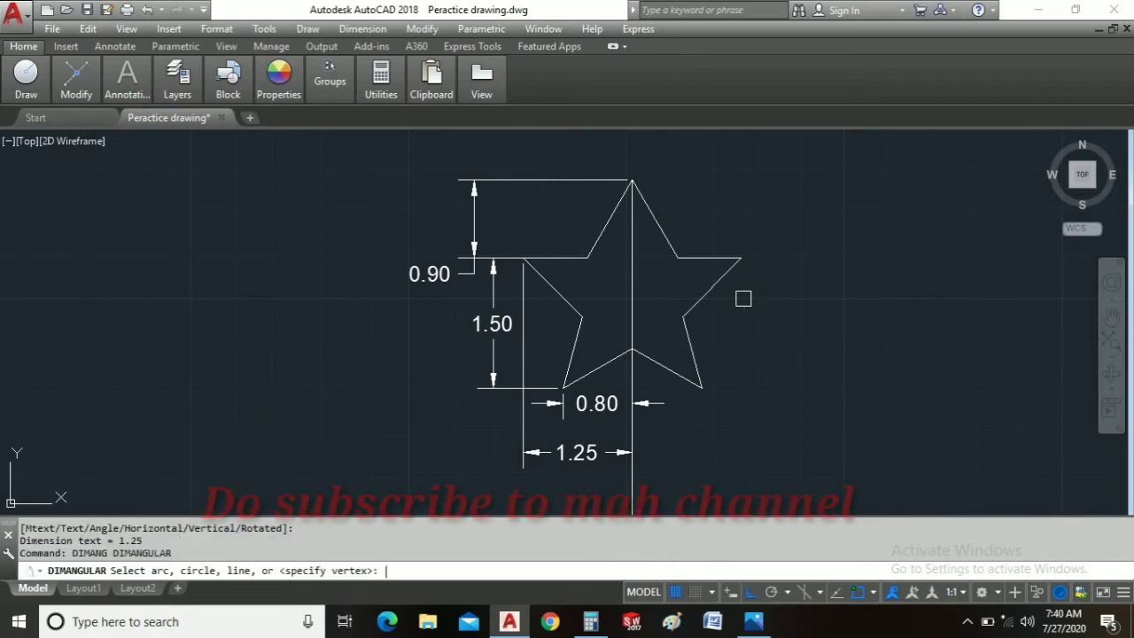
pyautogui.click(604, 228)
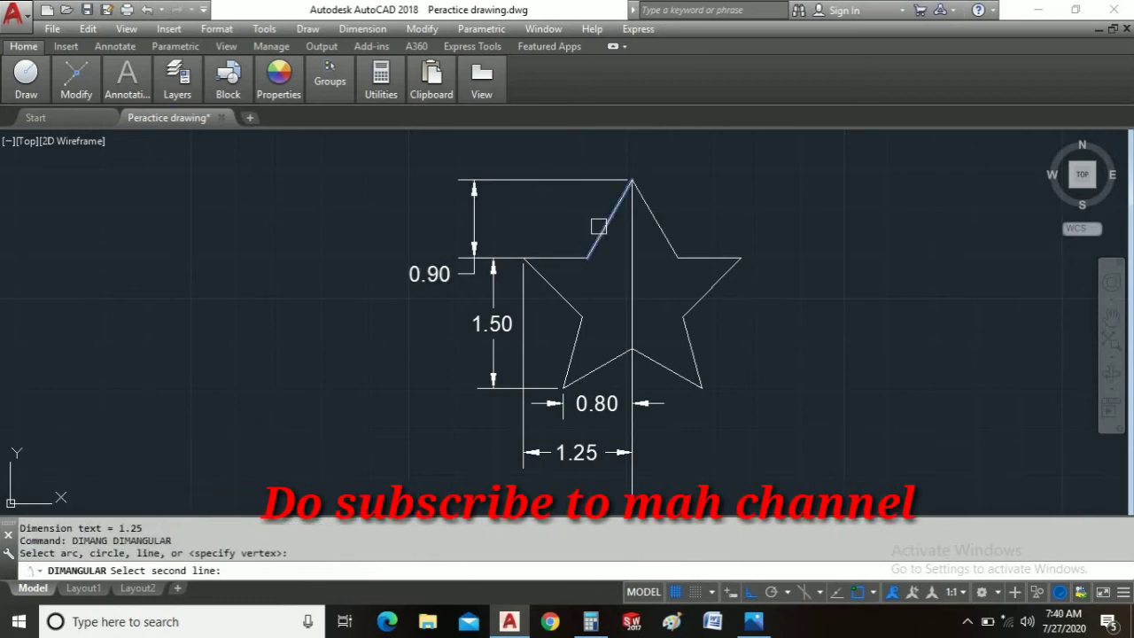
pyautogui.click(626, 237)
pyautogui.scroll(6, 625, 239)
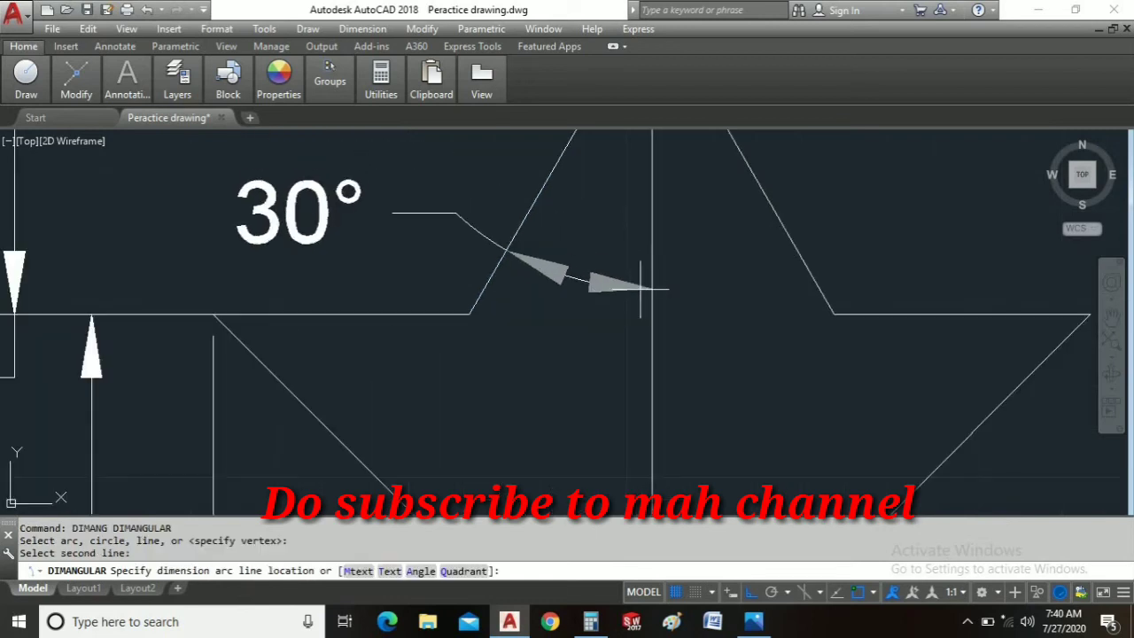
pyautogui.click(620, 264)
# Move the angular dimension's text inside the star's top point, between the left edge and the centerline.
pyautogui.click(595, 260)
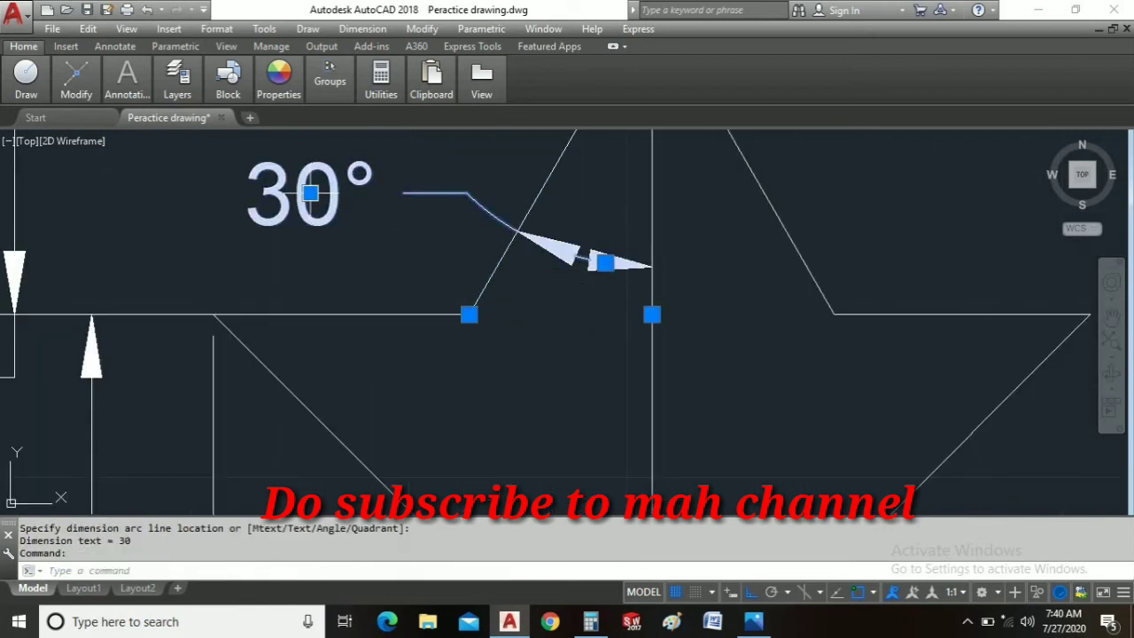
pyautogui.click(310, 193)
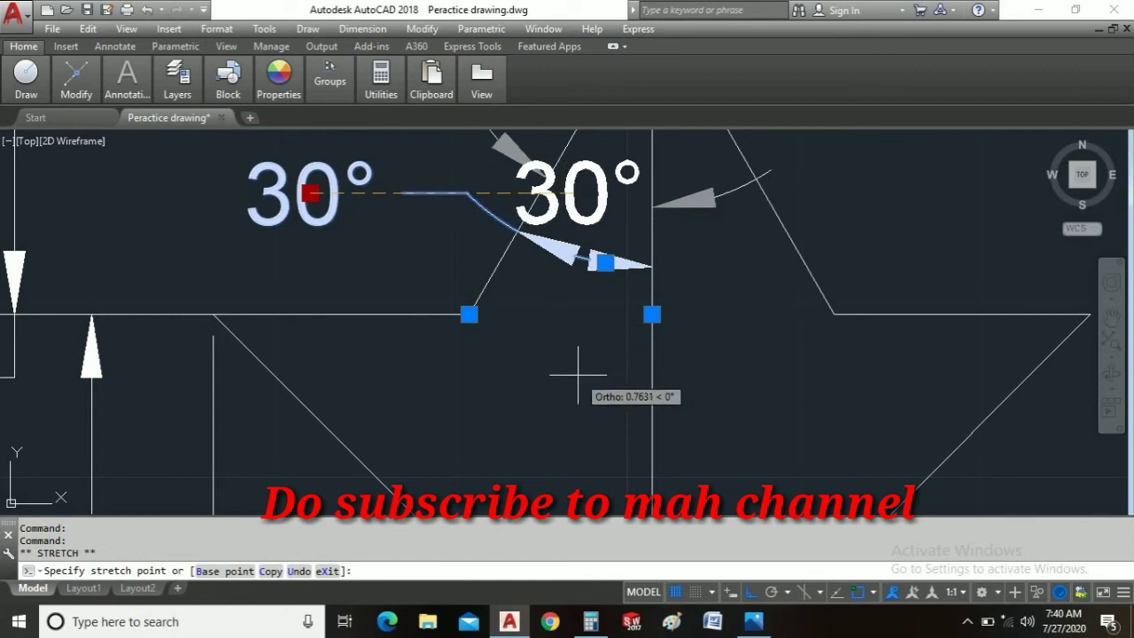
pyautogui.click(588, 197)
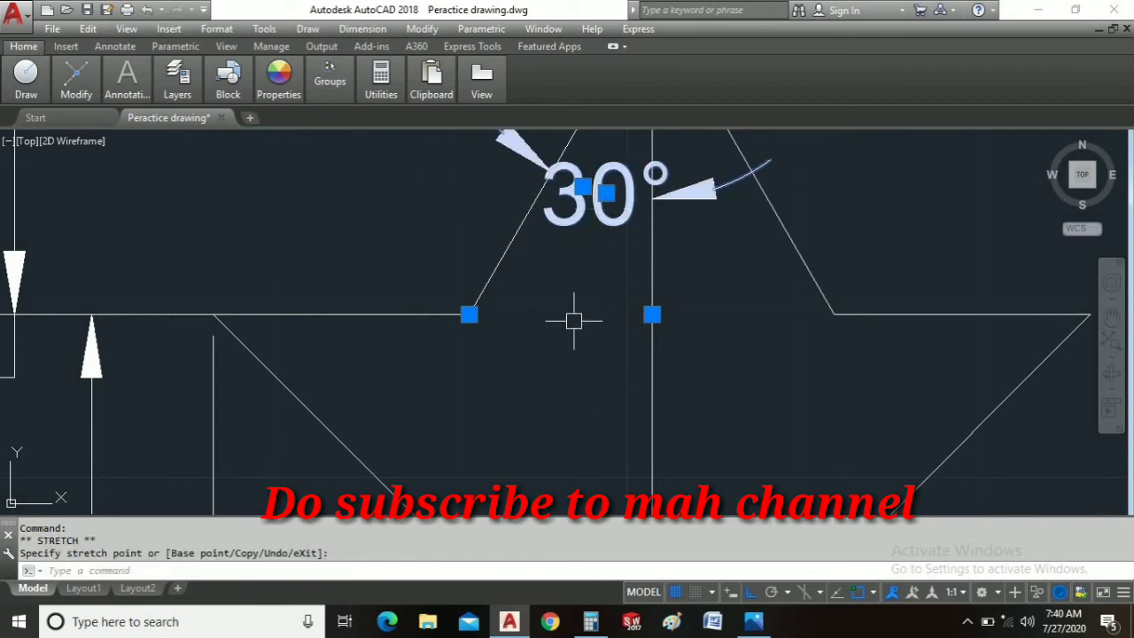
# Add an angular dimension between the left arm's lower slanted edge and its horizontal top edge, placed inside the star near the centerline.
pyautogui.scroll(-2, 574, 329)
pyautogui.press('Return')
pyautogui.scroll(-2, 576, 386)
pyautogui.moveTo(575, 388); pyautogui.dragTo(567, 338, button='middle')
pyautogui.scroll(1, 528, 338)
pyautogui.scroll(2, 524, 337)
pyautogui.click(474, 333)
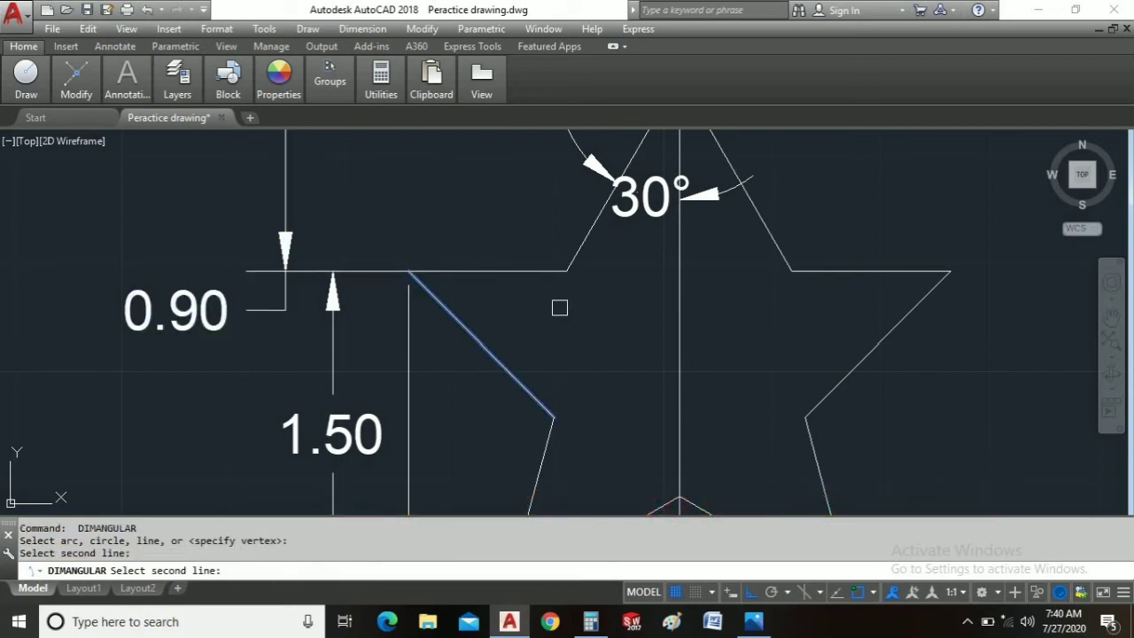
pyautogui.click(552, 271)
pyautogui.scroll(6, 553, 273)
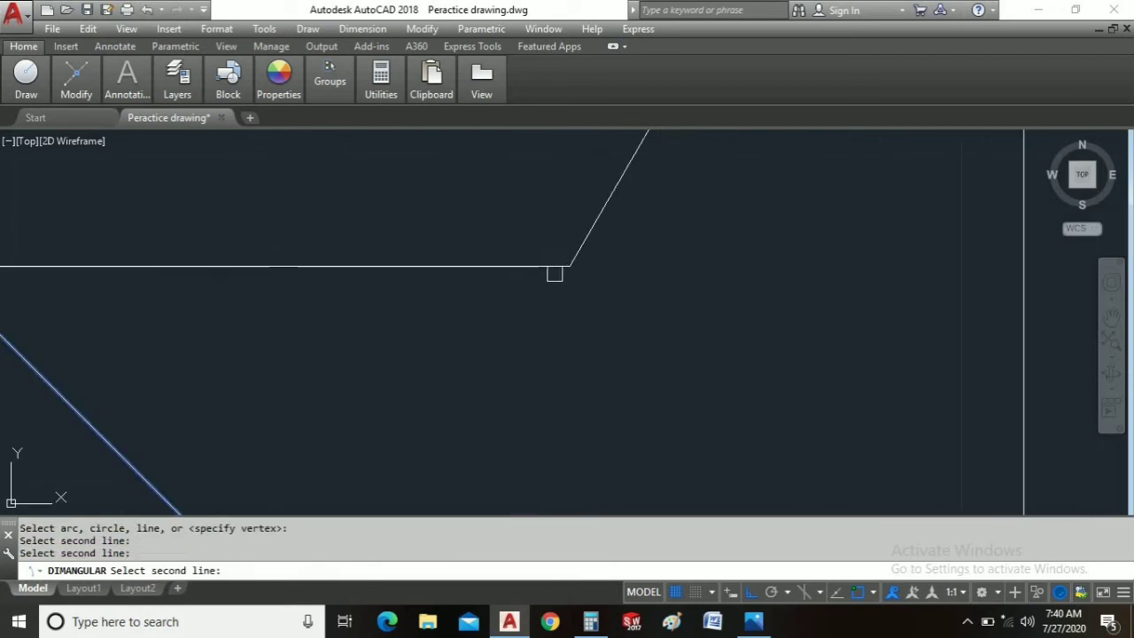
pyautogui.click(554, 274)
pyautogui.scroll(-4, 577, 380)
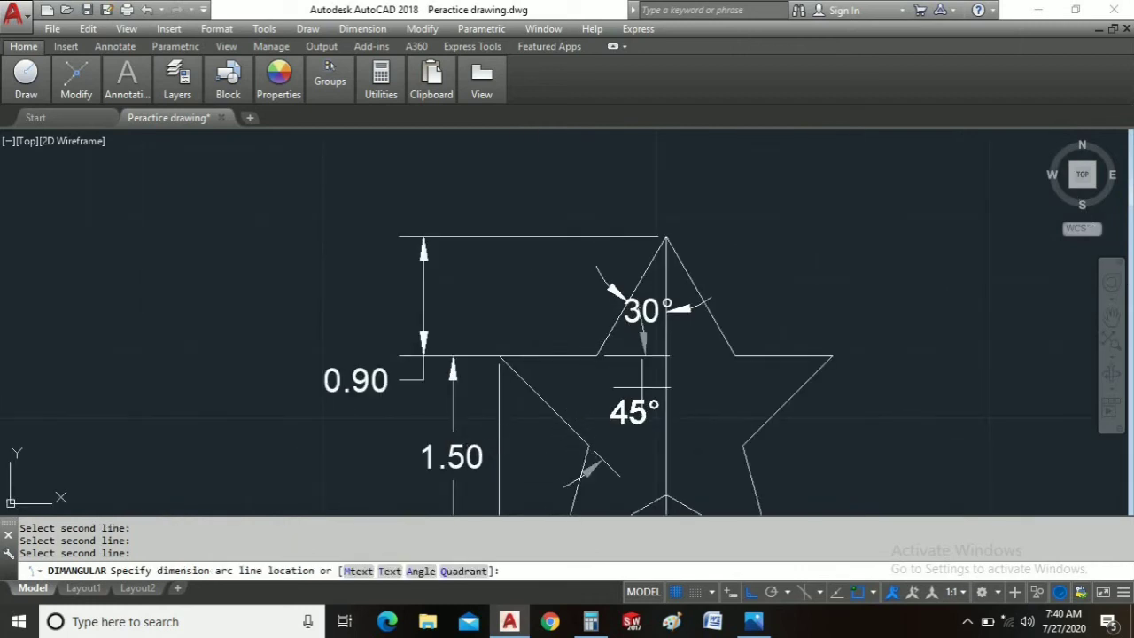
pyautogui.click(642, 387)
pyautogui.scroll(-3, 673, 416)
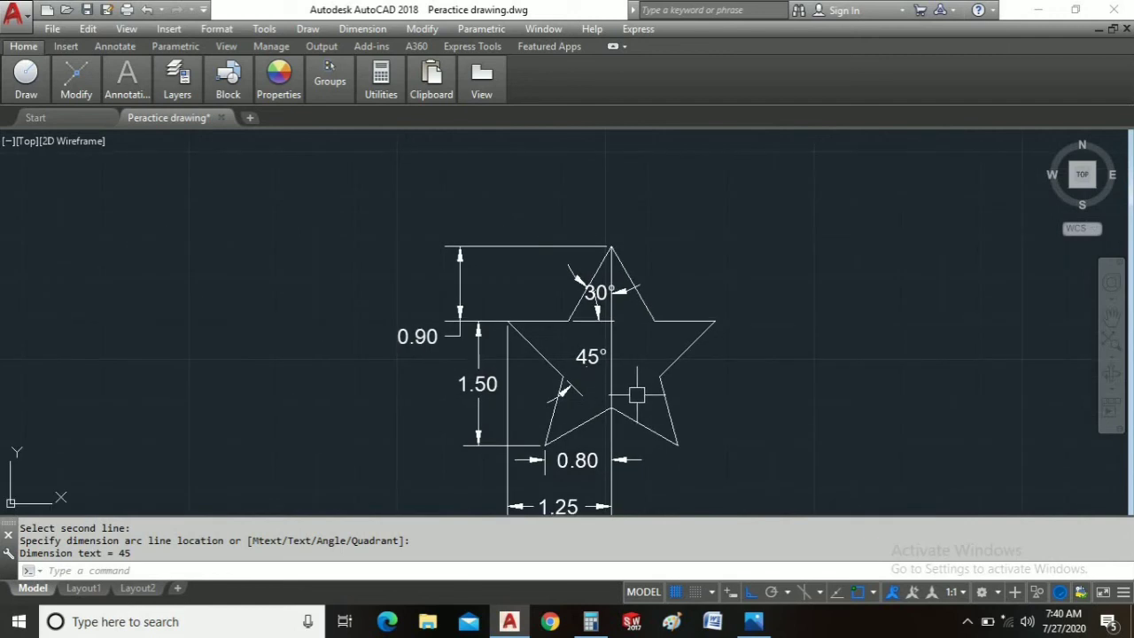
# Add an angular dimension between the lower-left leg's outer edge and its bottom inner edge, with the arc inside the star.
pyautogui.press('Return')
pyautogui.scroll(6, 562, 431)
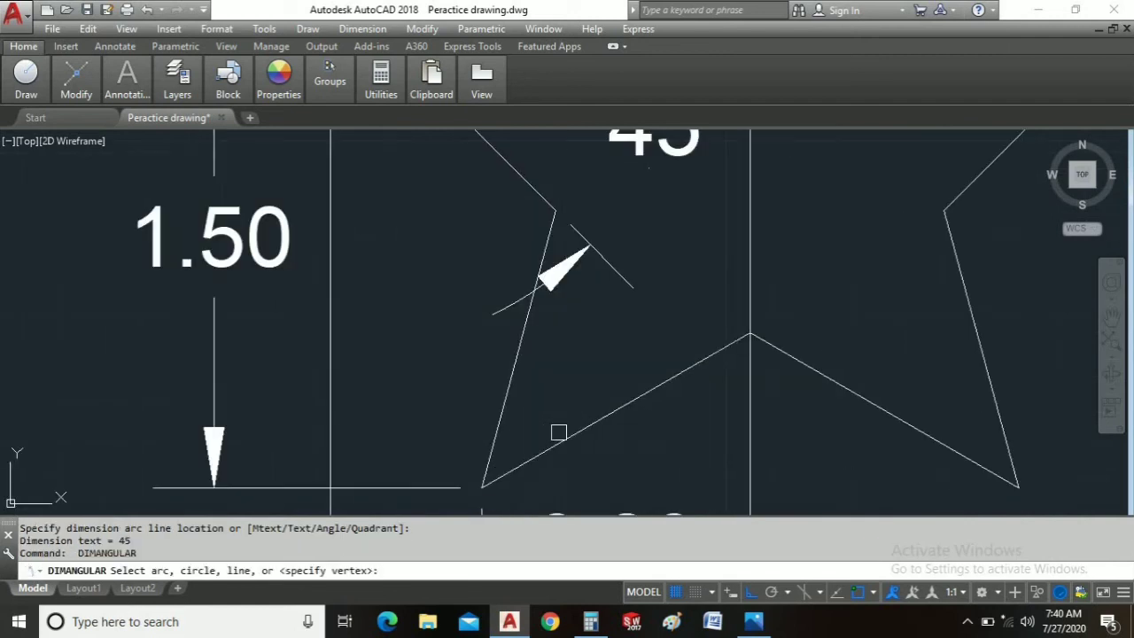
pyautogui.click(513, 387)
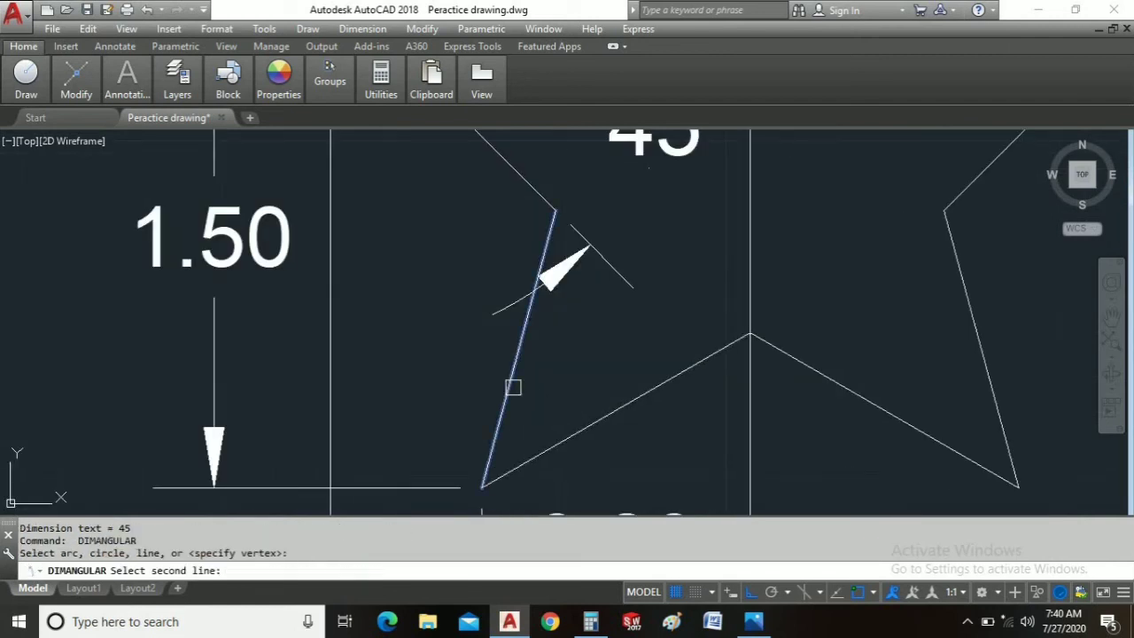
pyautogui.click(629, 403)
pyautogui.click(648, 354)
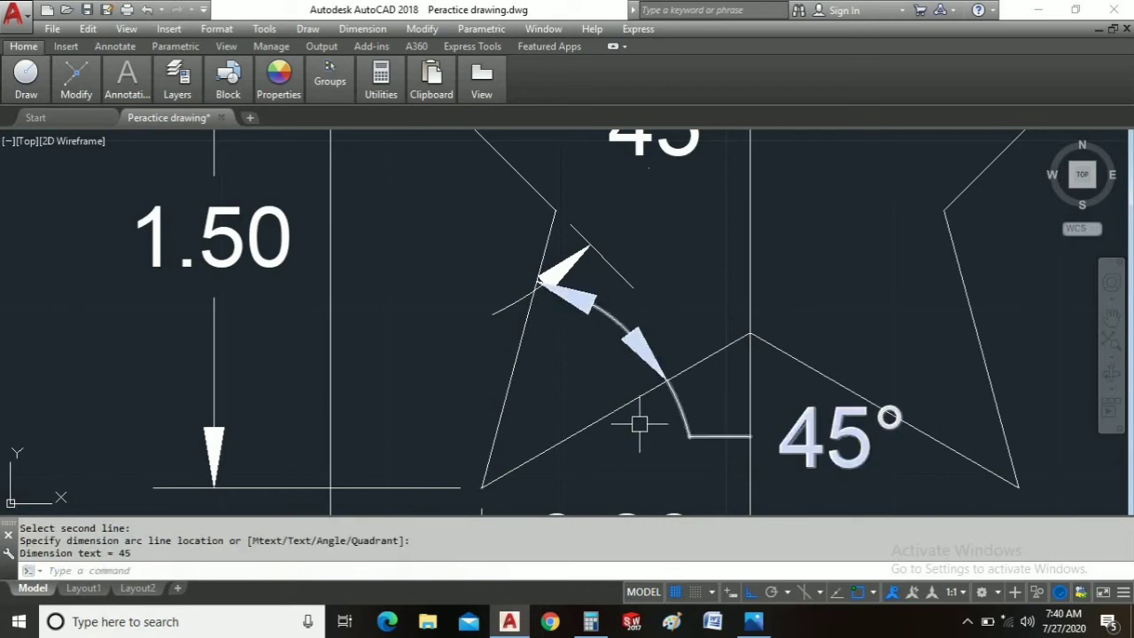
pyautogui.press('Return')
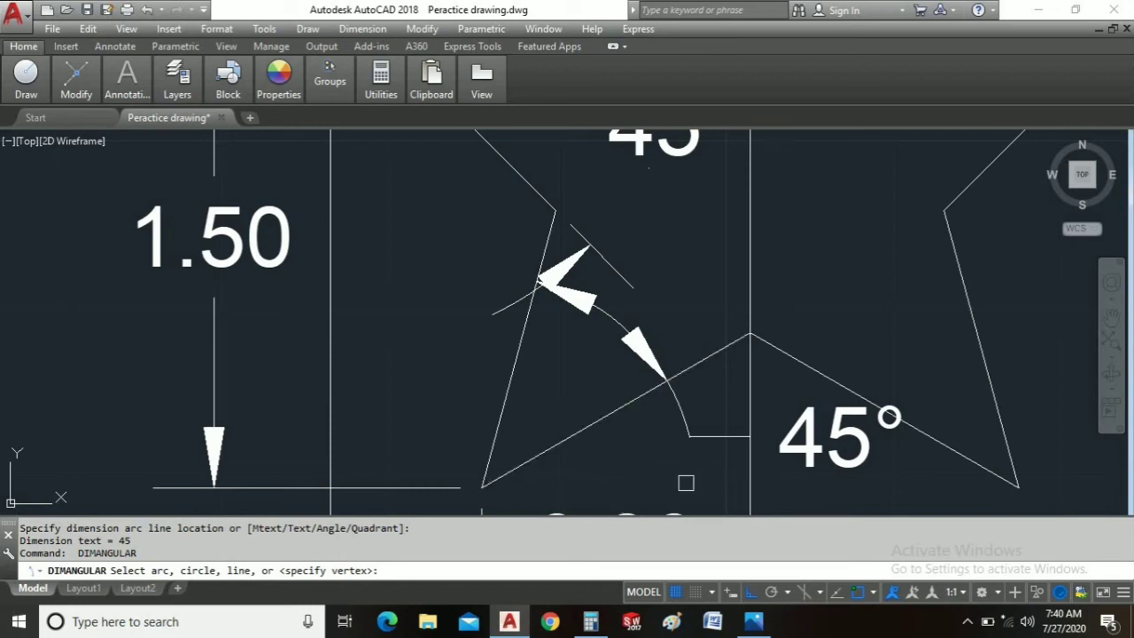
pyautogui.scroll(-2, 664, 479)
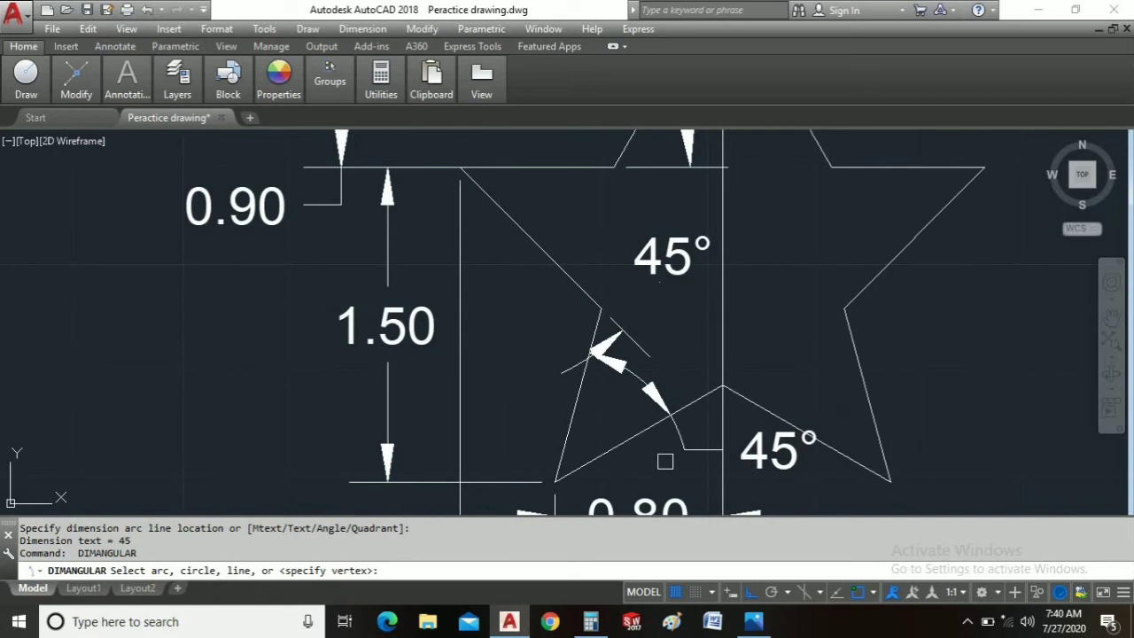
pyautogui.scroll(-2, 752, 419)
pyautogui.moveTo(812, 312); pyautogui.dragTo(726, 283, button='middle')
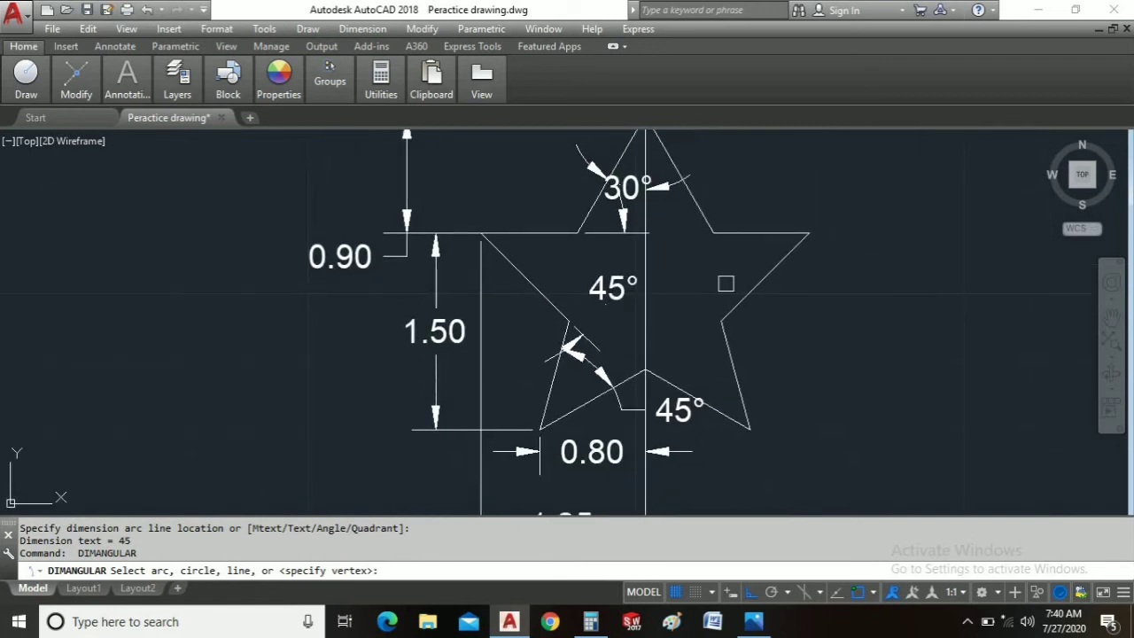
pyautogui.press('Return')
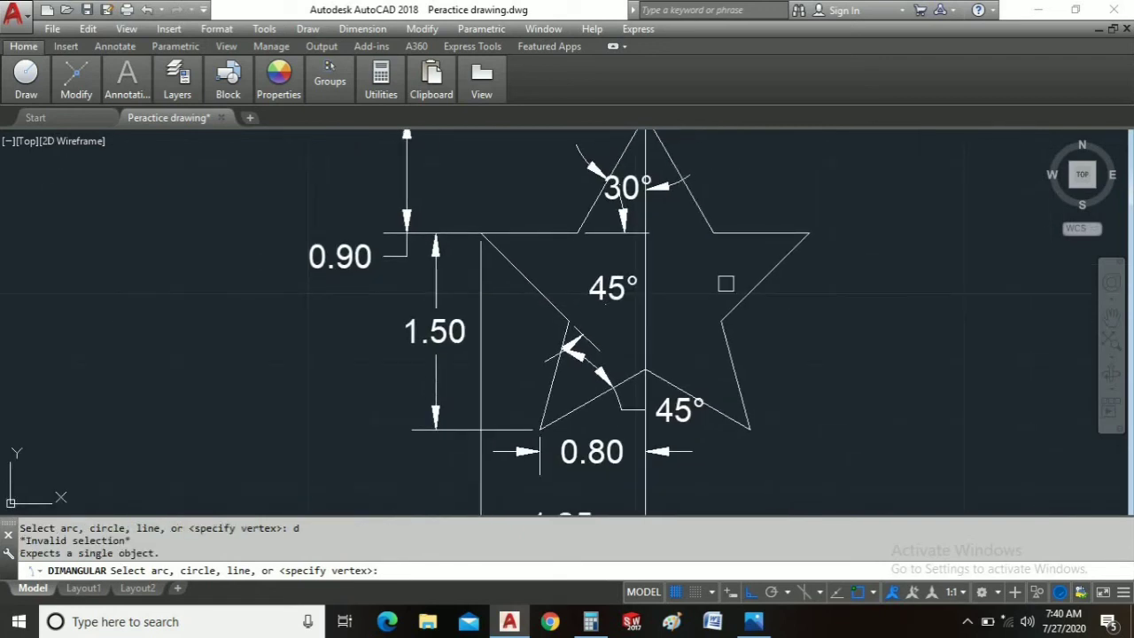
pyautogui.press('Return')
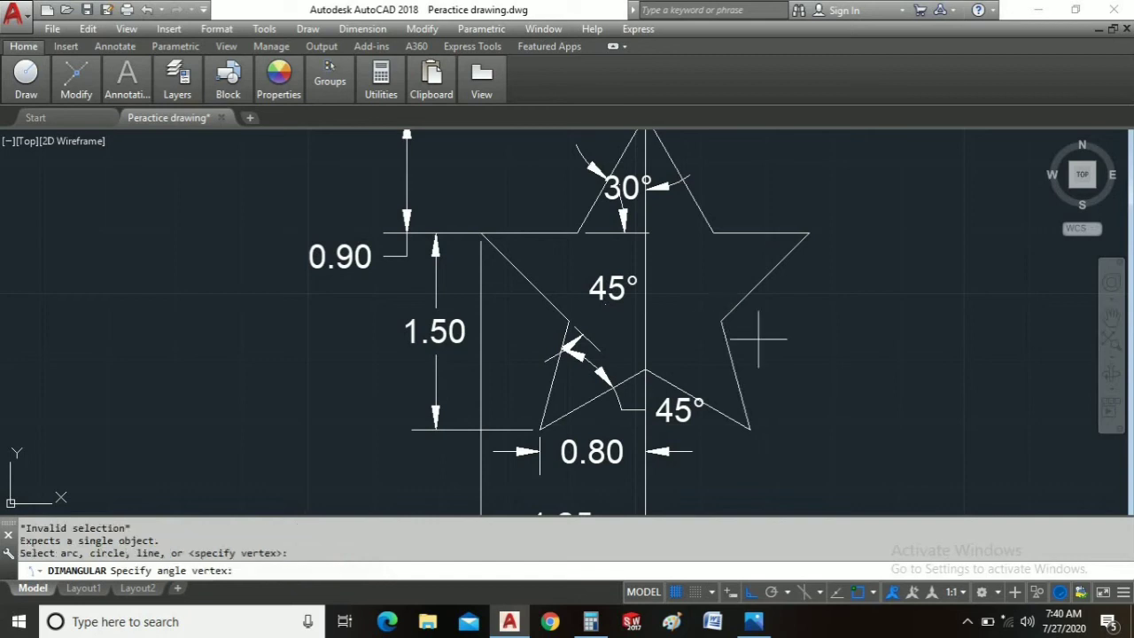
pyautogui.press('Escape')
pyautogui.rightClick(795, 353)
pyautogui.click(796, 341)
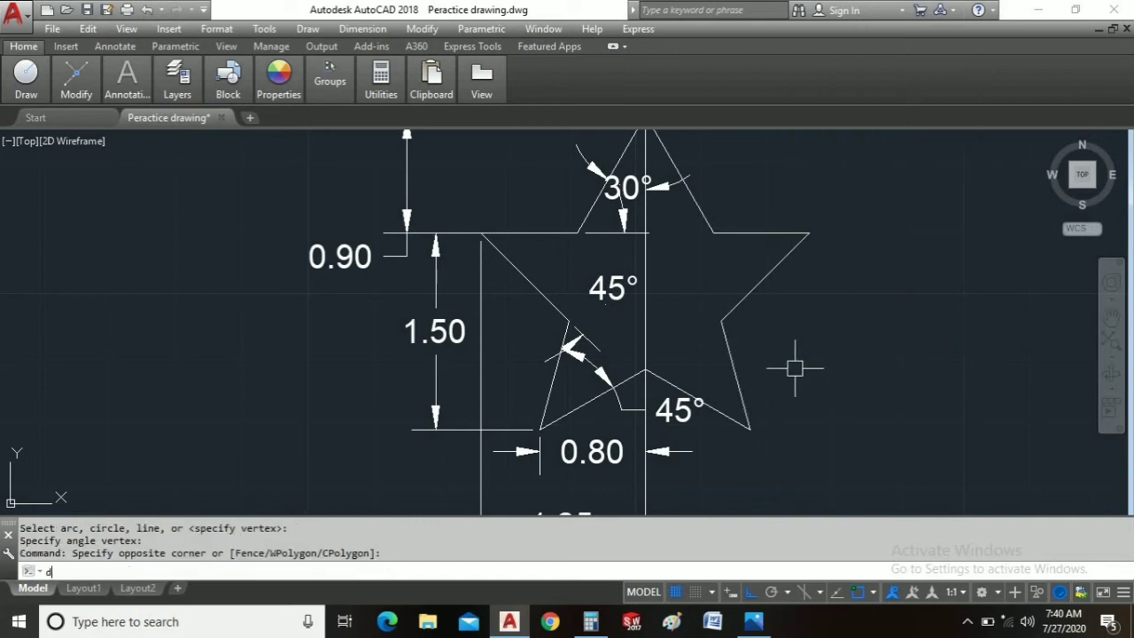
# Set the overall scale of the Standard dimension style to 0.05 and close the style manager.
pyautogui.press('Return')
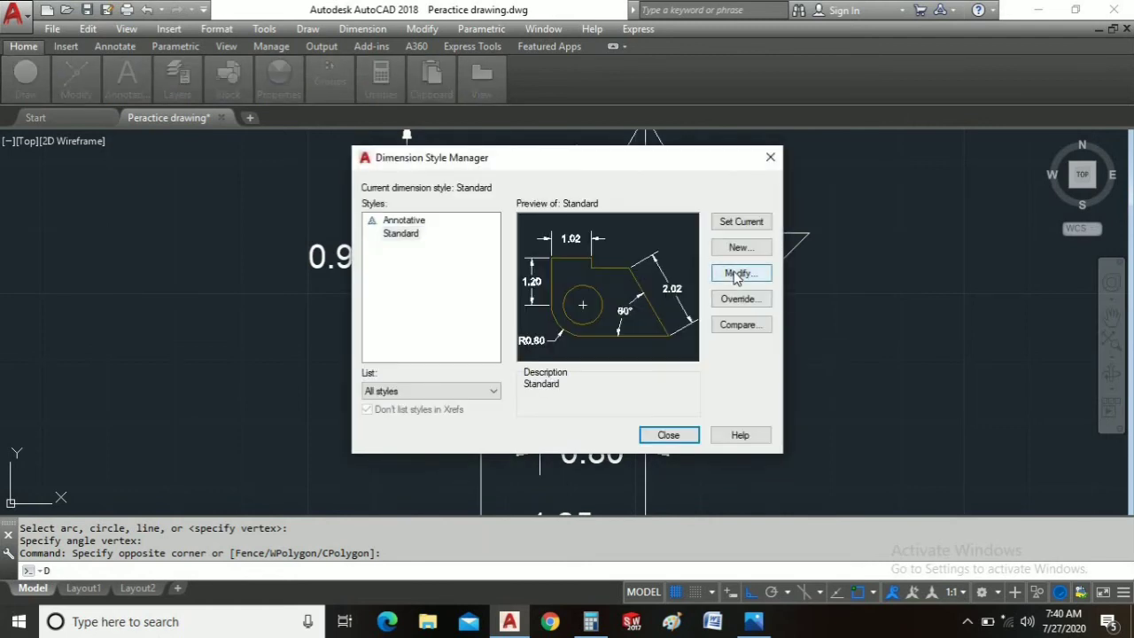
pyautogui.click(735, 275)
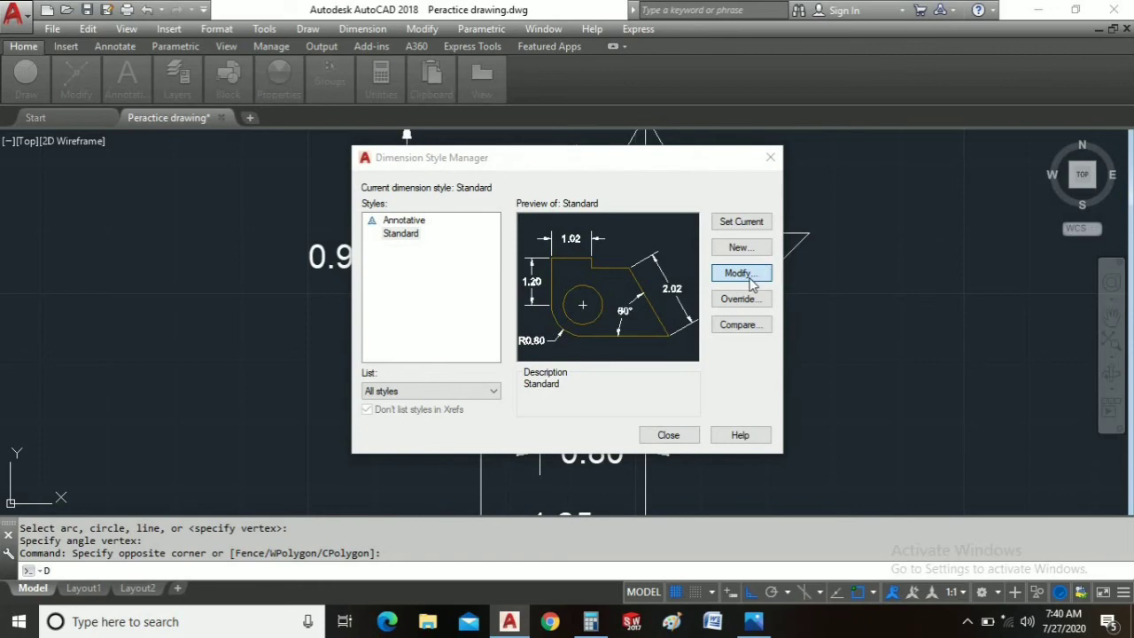
pyautogui.click(750, 281)
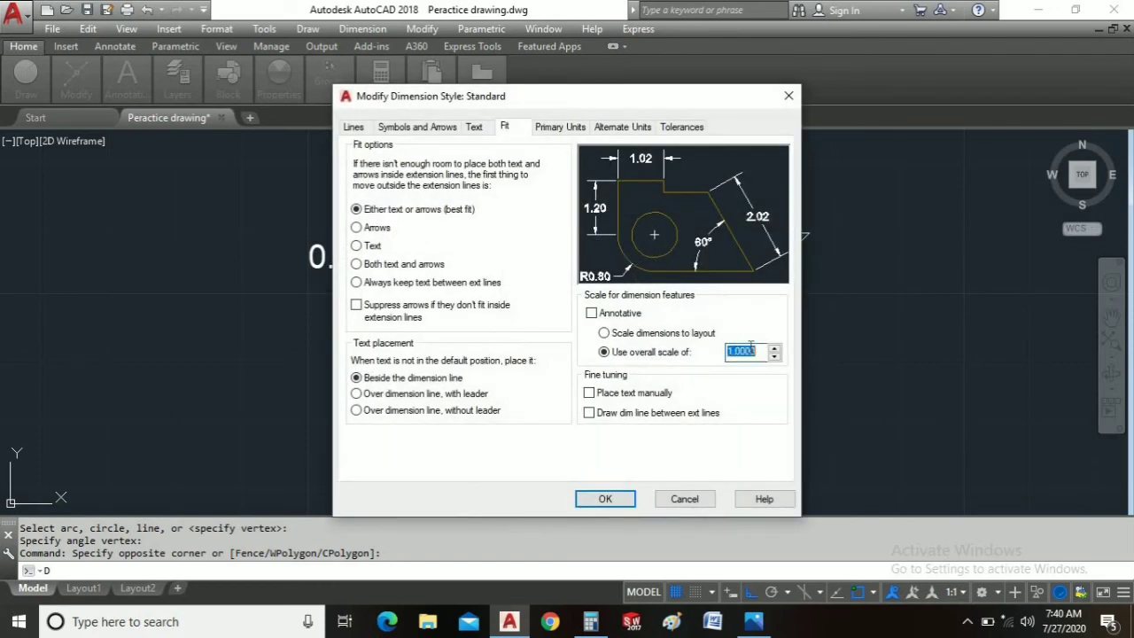
pyautogui.write('.05')
pyautogui.press('Return')
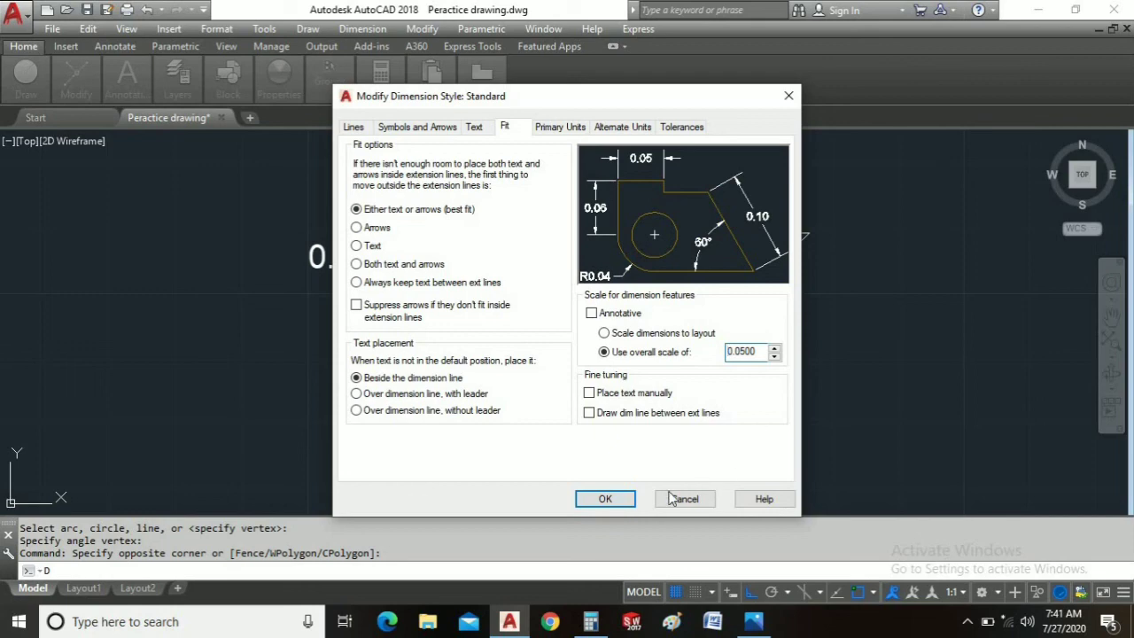
pyautogui.click(609, 499)
pyautogui.click(671, 435)
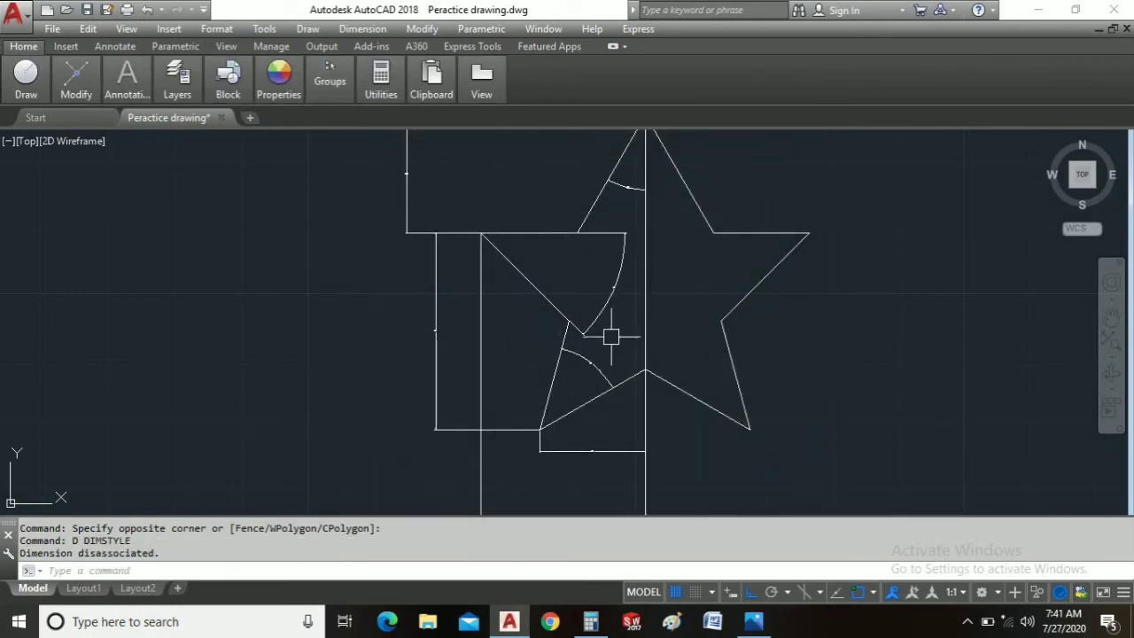
# Change the Standard dimension style's overall scale to 5.
pyautogui.press('Return')
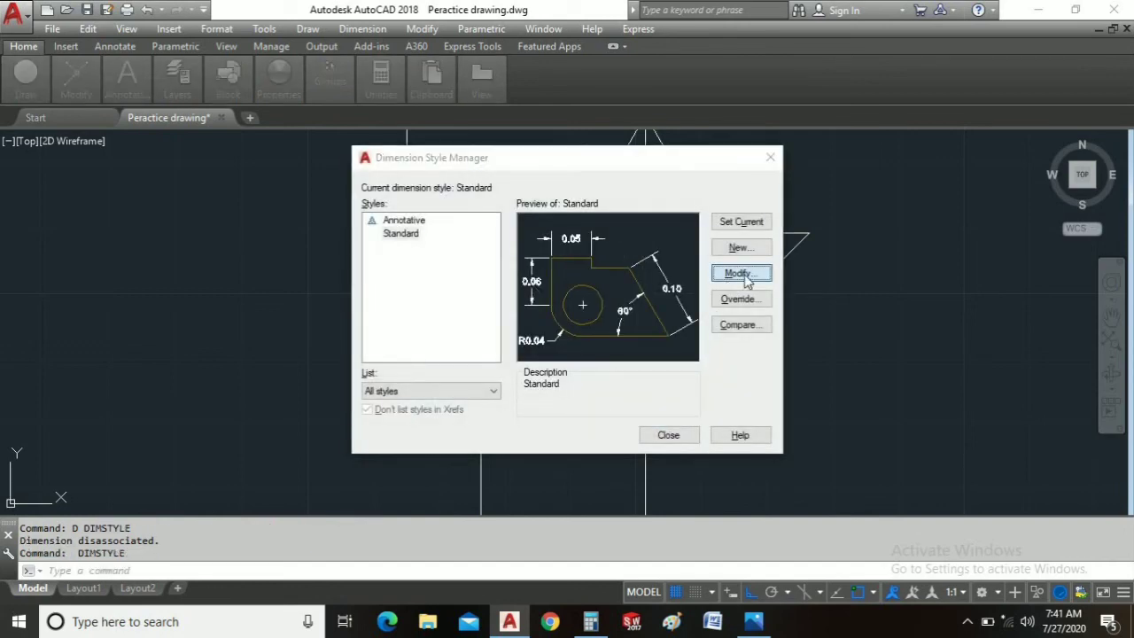
pyautogui.click(744, 273)
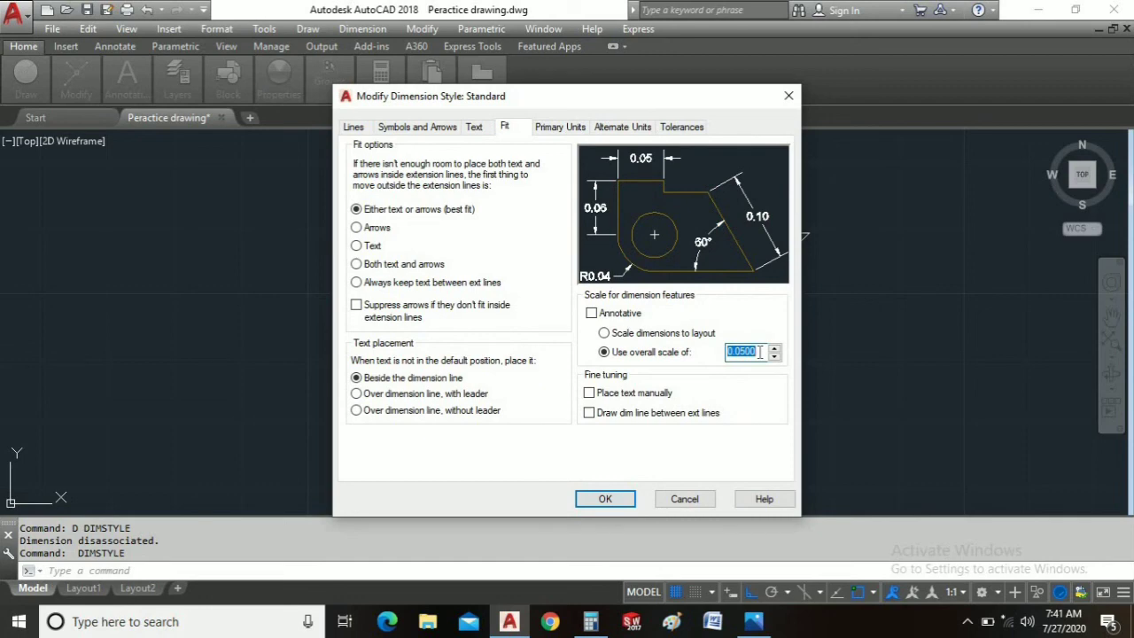
pyautogui.click(605, 499)
pyautogui.click(671, 435)
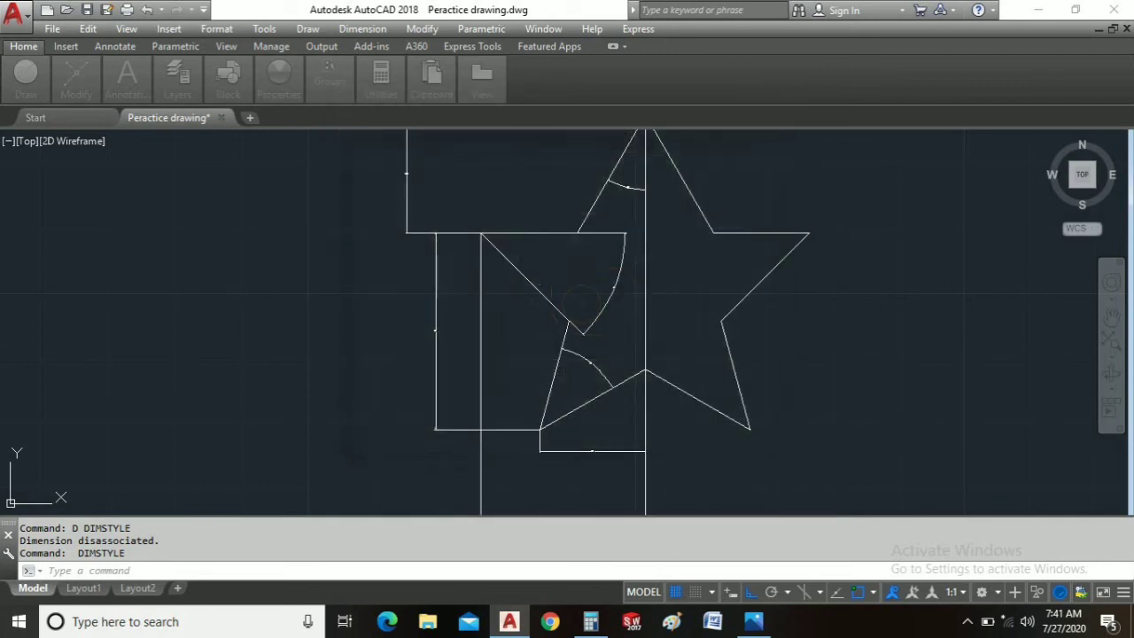
# Set the Standard dimension style's overall scale to 0.8 and apply it to the drawing.
pyautogui.press('Return')
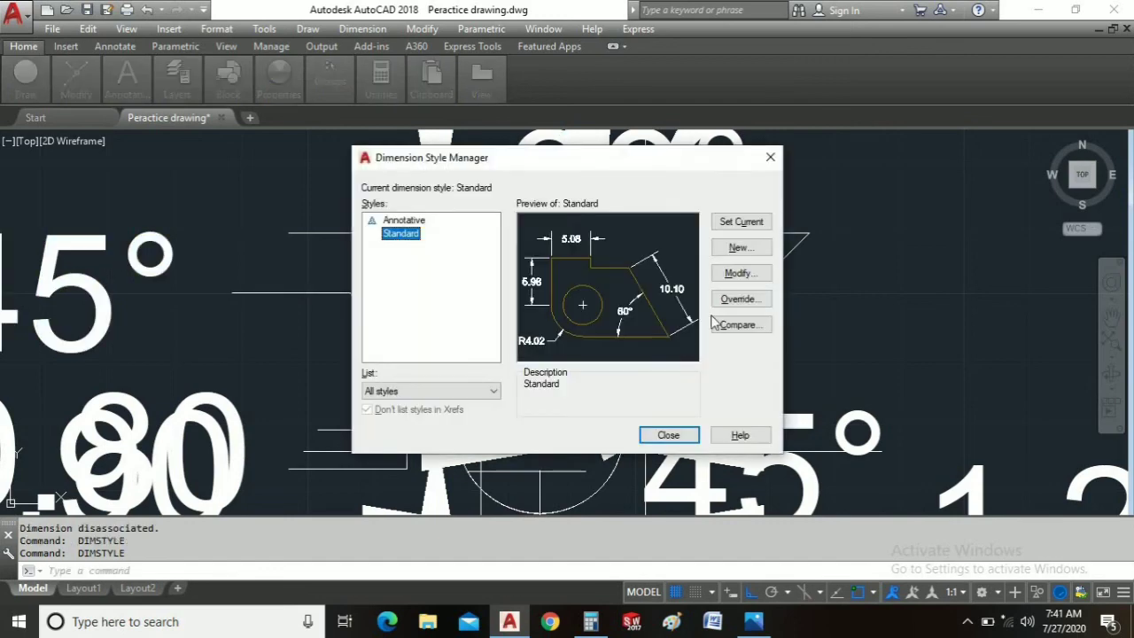
pyautogui.click(741, 274)
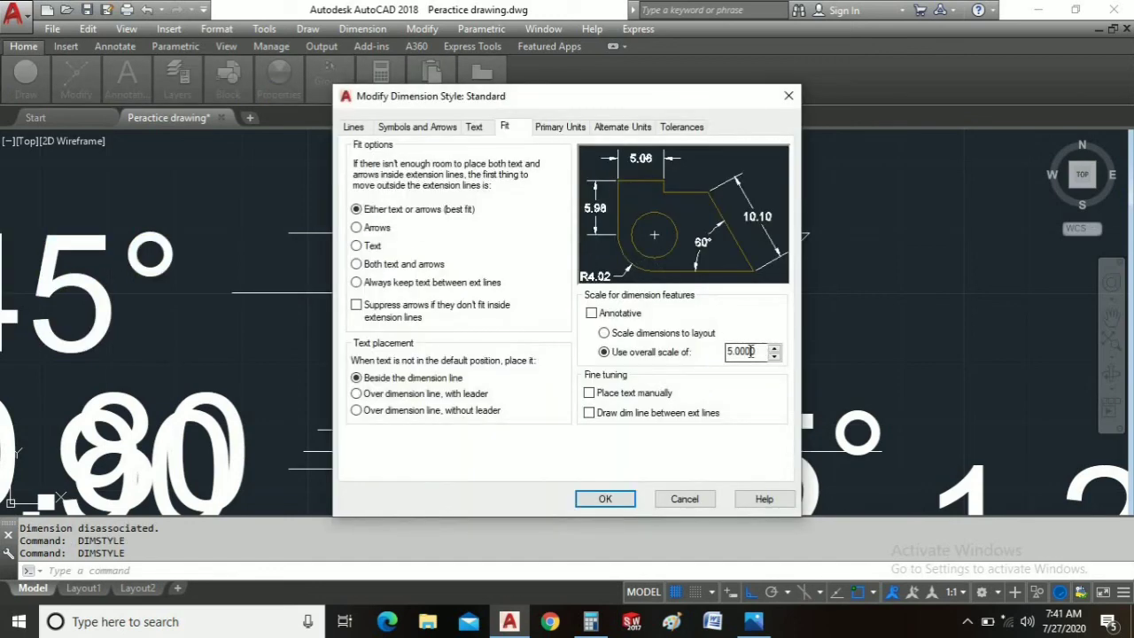
pyautogui.press('Return')
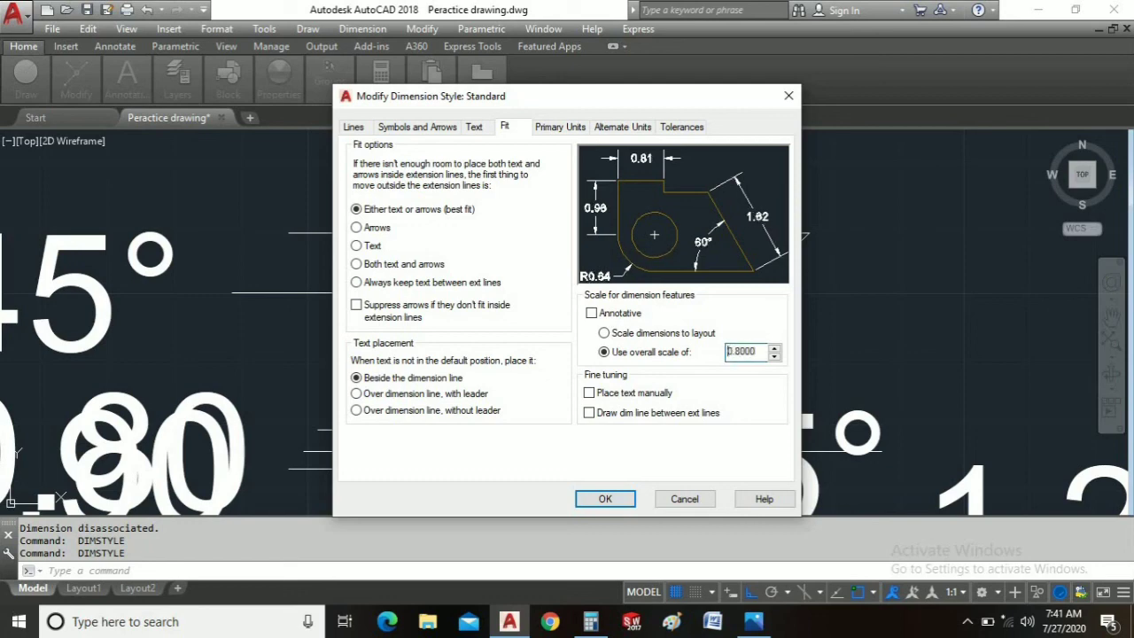
pyautogui.click(605, 500)
pyautogui.click(670, 435)
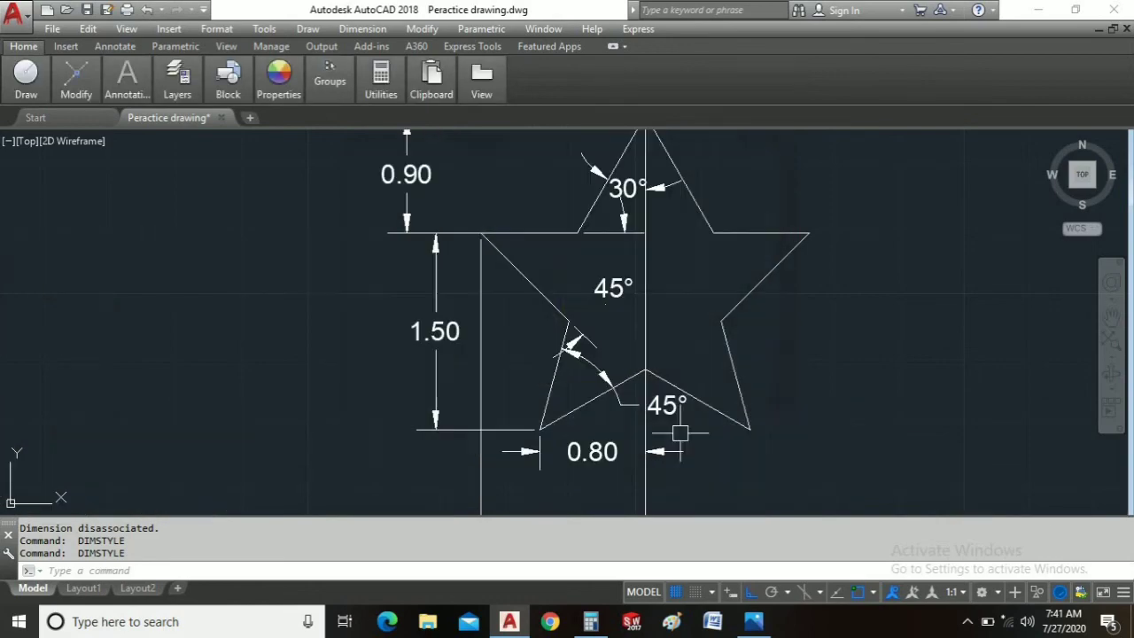
# Move the left arm's 45° angular dimension arc and text closer to the arm's tip, between its two edges, and deselect it.
pyautogui.scroll(4, 620, 222)
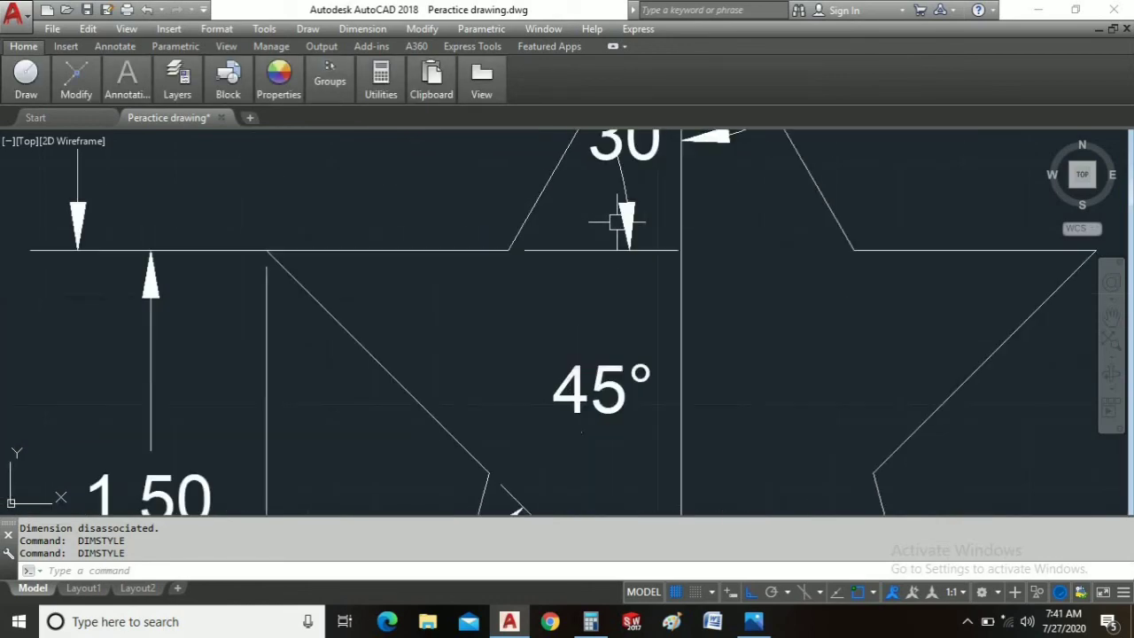
pyautogui.scroll(-2, 626, 220)
pyautogui.moveTo(627, 220); pyautogui.dragTo(637, 257, button='middle')
pyautogui.click(637, 262)
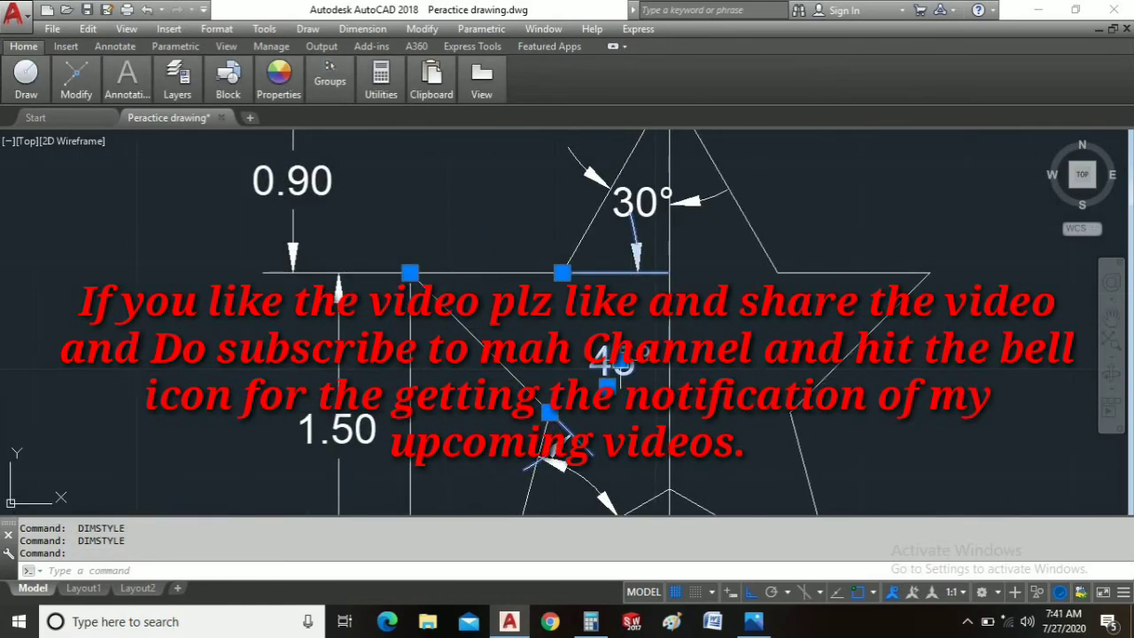
pyautogui.click(607, 384)
pyautogui.click(532, 354)
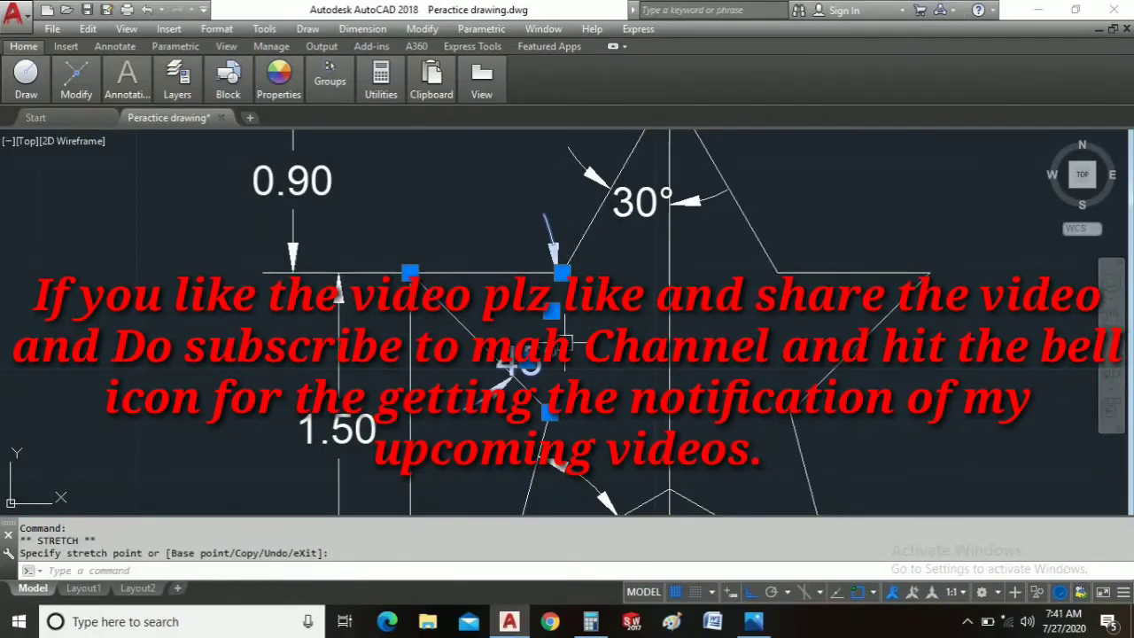
pyautogui.click(529, 361)
pyautogui.click(528, 325)
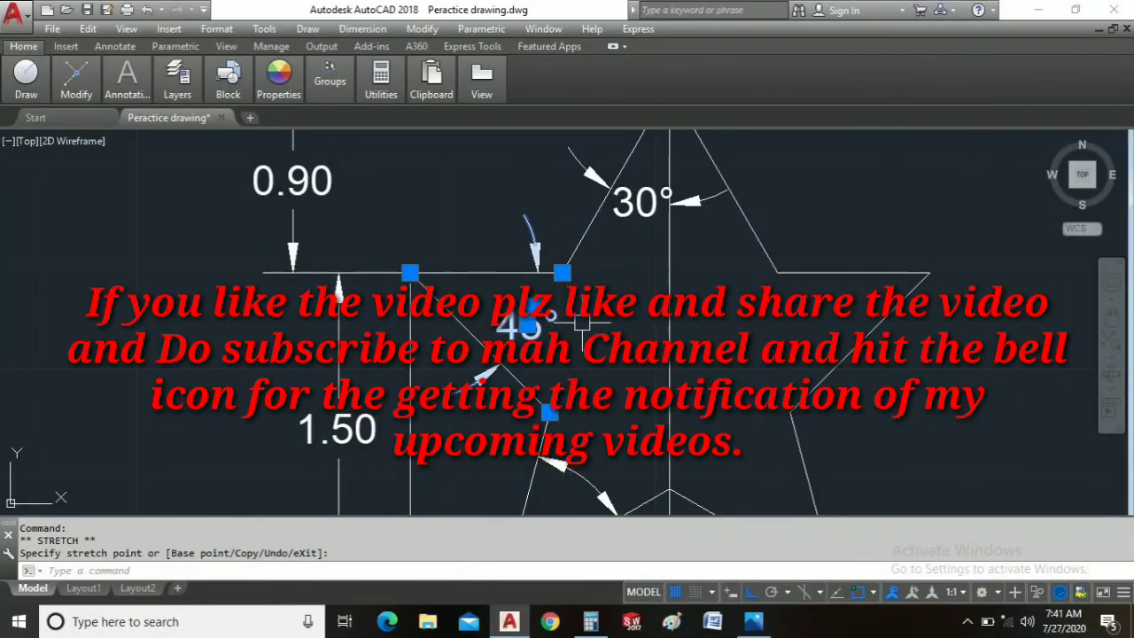
pyautogui.rightClick(588, 346)
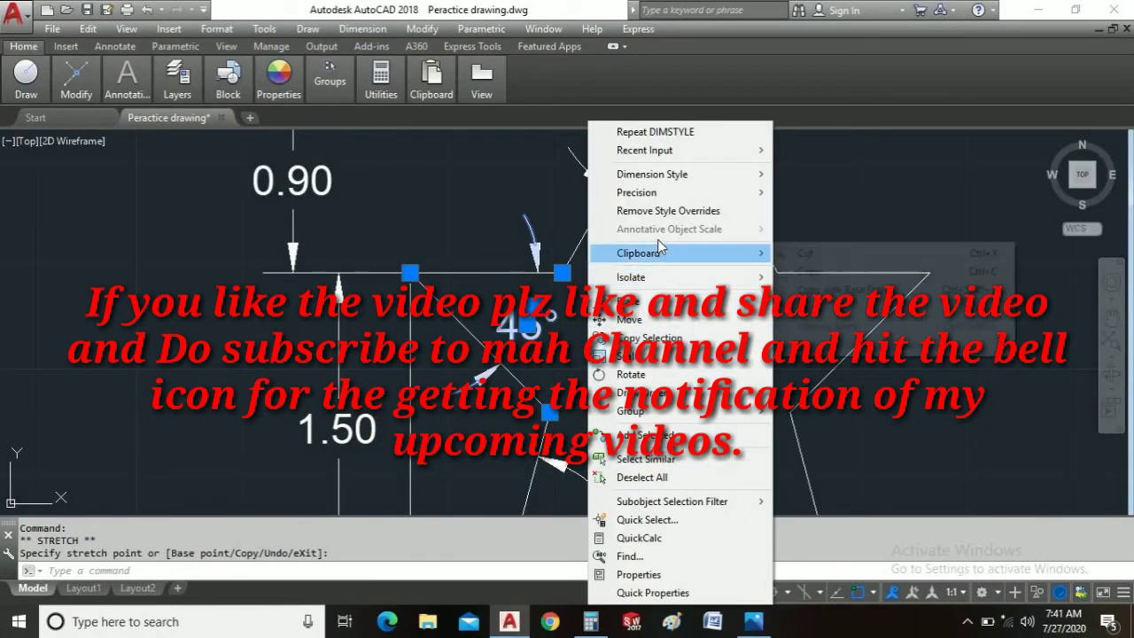
pyautogui.moveTo(672, 192)
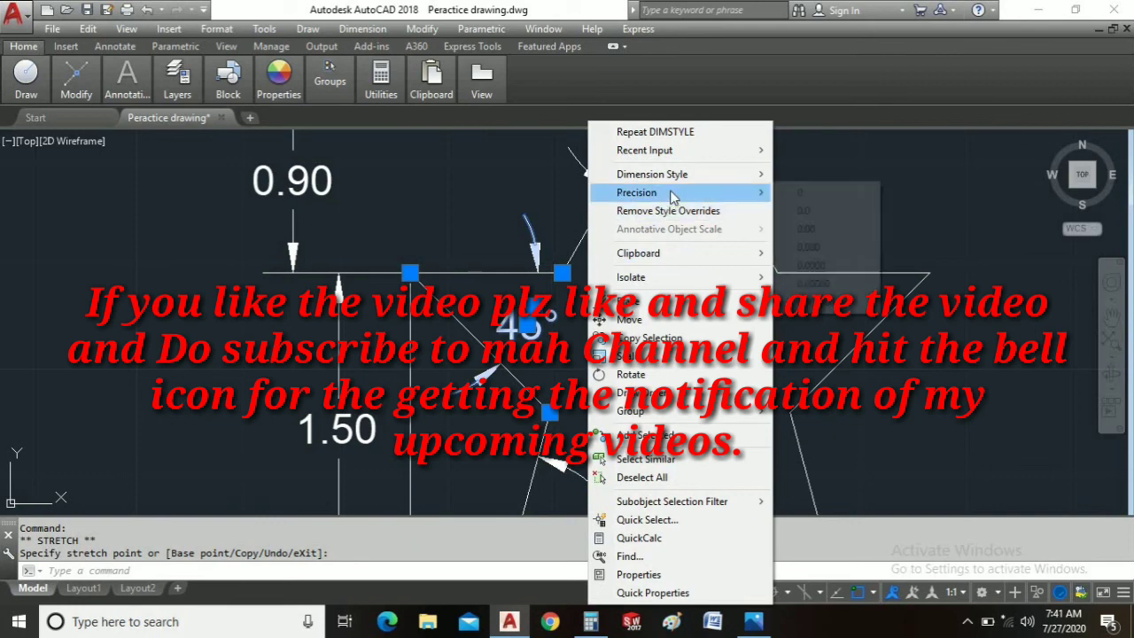
pyautogui.click(660, 476)
pyautogui.moveTo(623, 330)
pyautogui.mouseDown(button='middle')
pyautogui.moveTo(659, 375)
pyautogui.moveTo(611, 213)
pyautogui.moveTo(652, 261)
pyautogui.moveTo(651, 245)
pyautogui.mouseUp(button='middle')
pyautogui.scroll(-1, 611, 214)
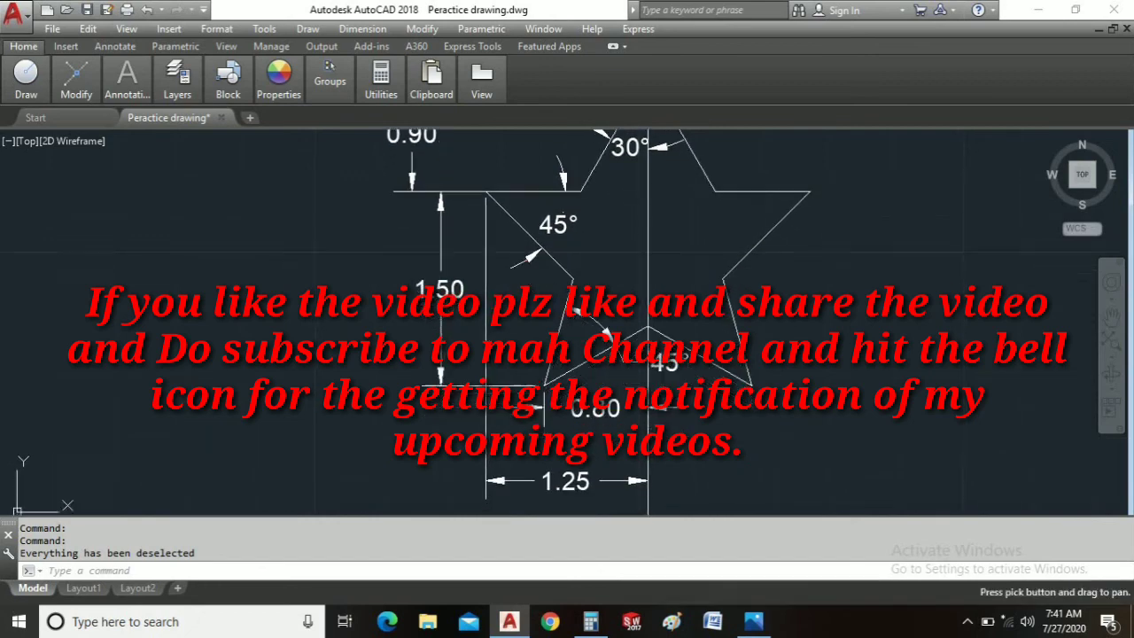
pyautogui.scroll(-2, 674, 254)
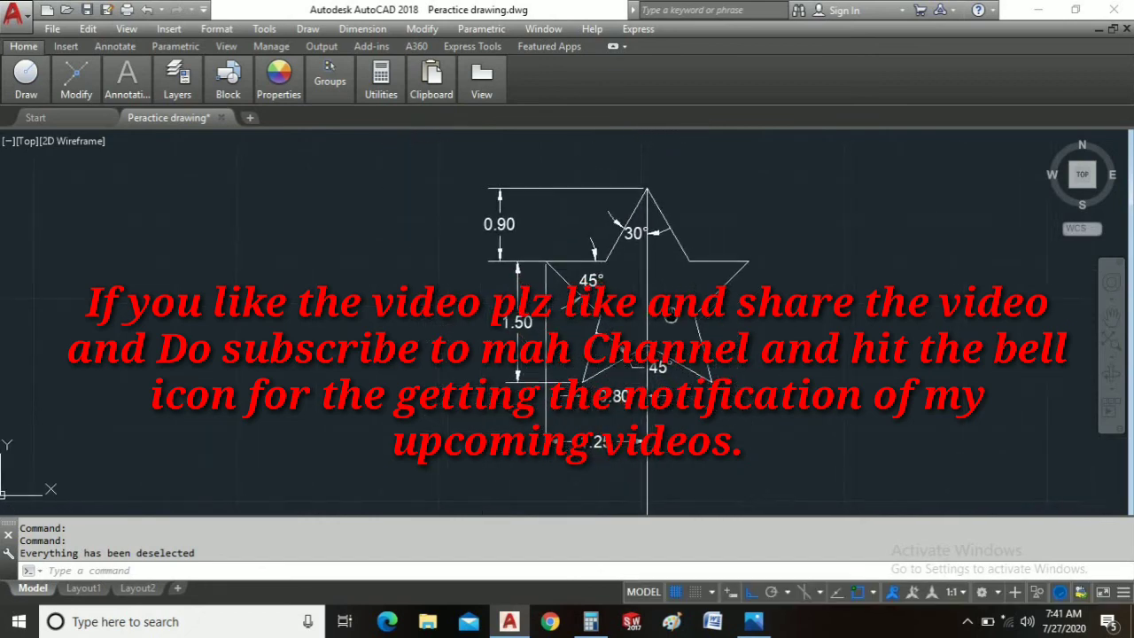